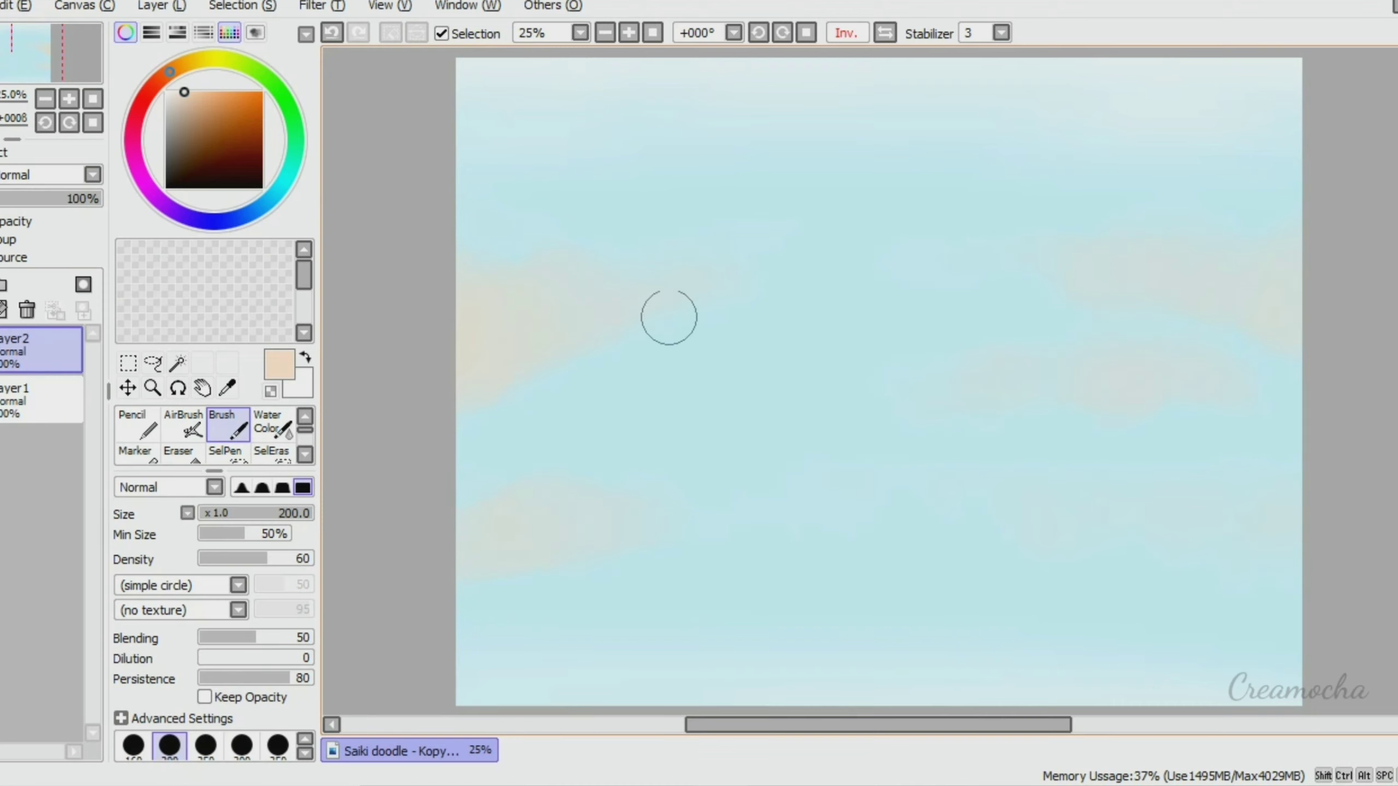
# Paint soft off-white clouds over the beige patches with the Marker, using sizes 100 and 300 and lowering the density to 35
pyautogui.click(135, 450)
pyautogui.keyDown('alt'); pyautogui.click(487, 288); pyautogui.keyUp('alt')
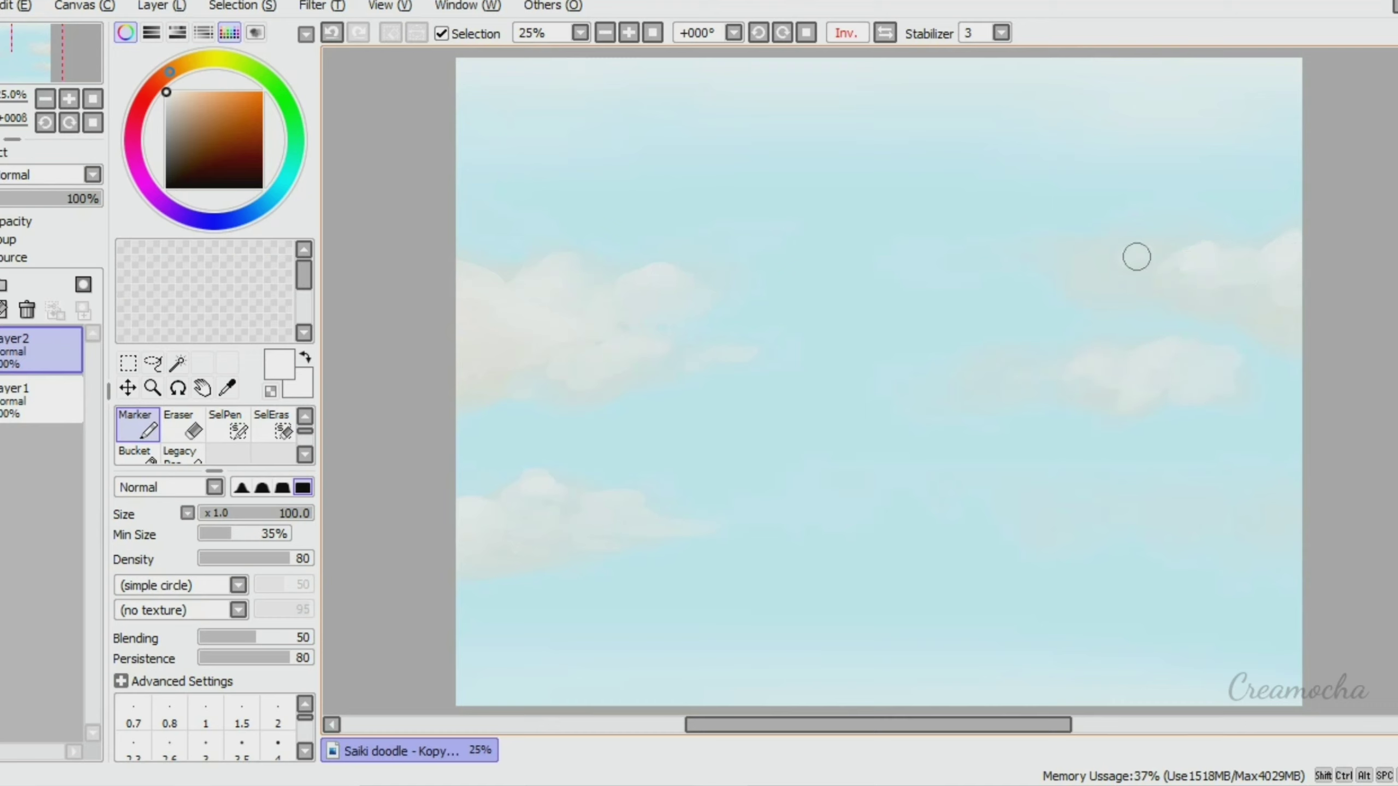
pyautogui.press(']')
pyautogui.press(']')
pyautogui.press(']')
pyautogui.press(']')
pyautogui.press(']')
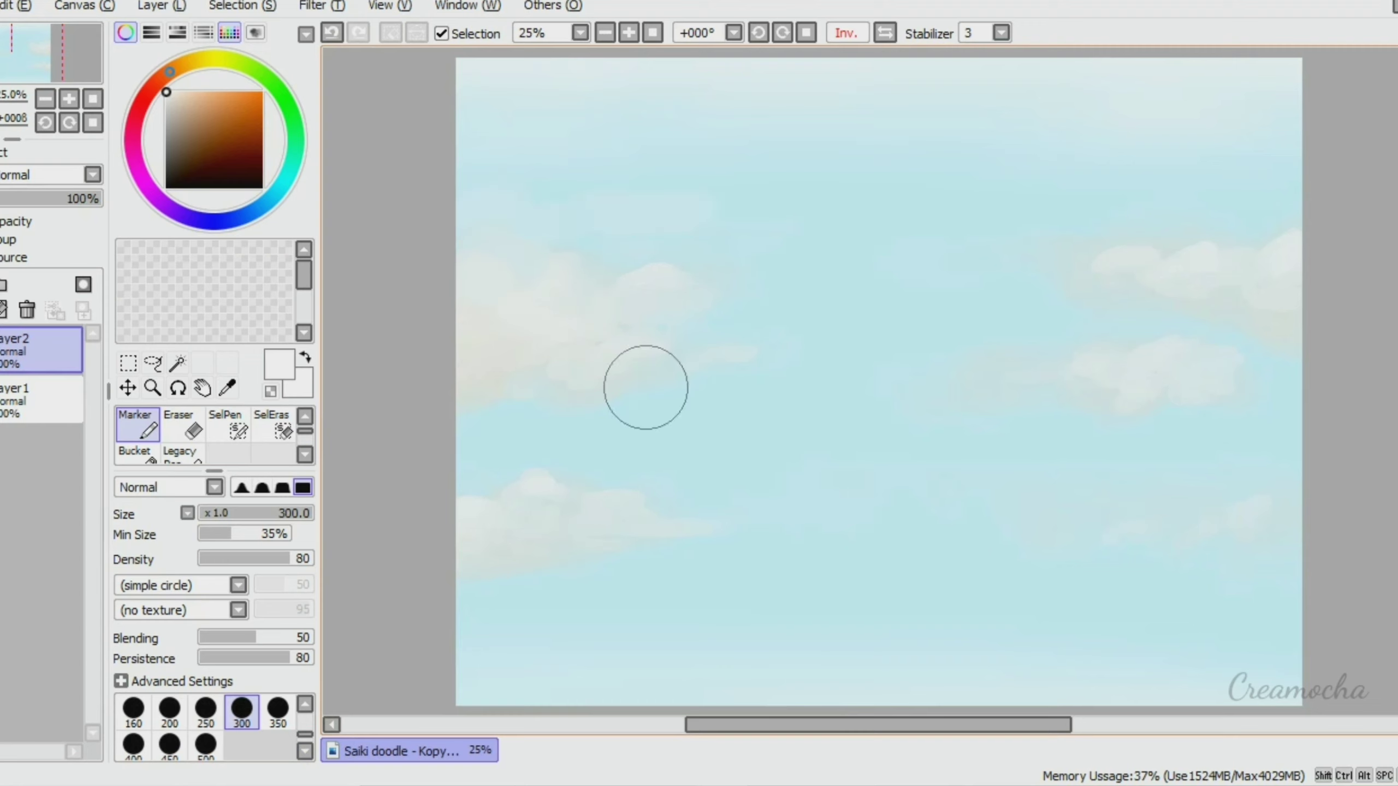
pyautogui.press('-')
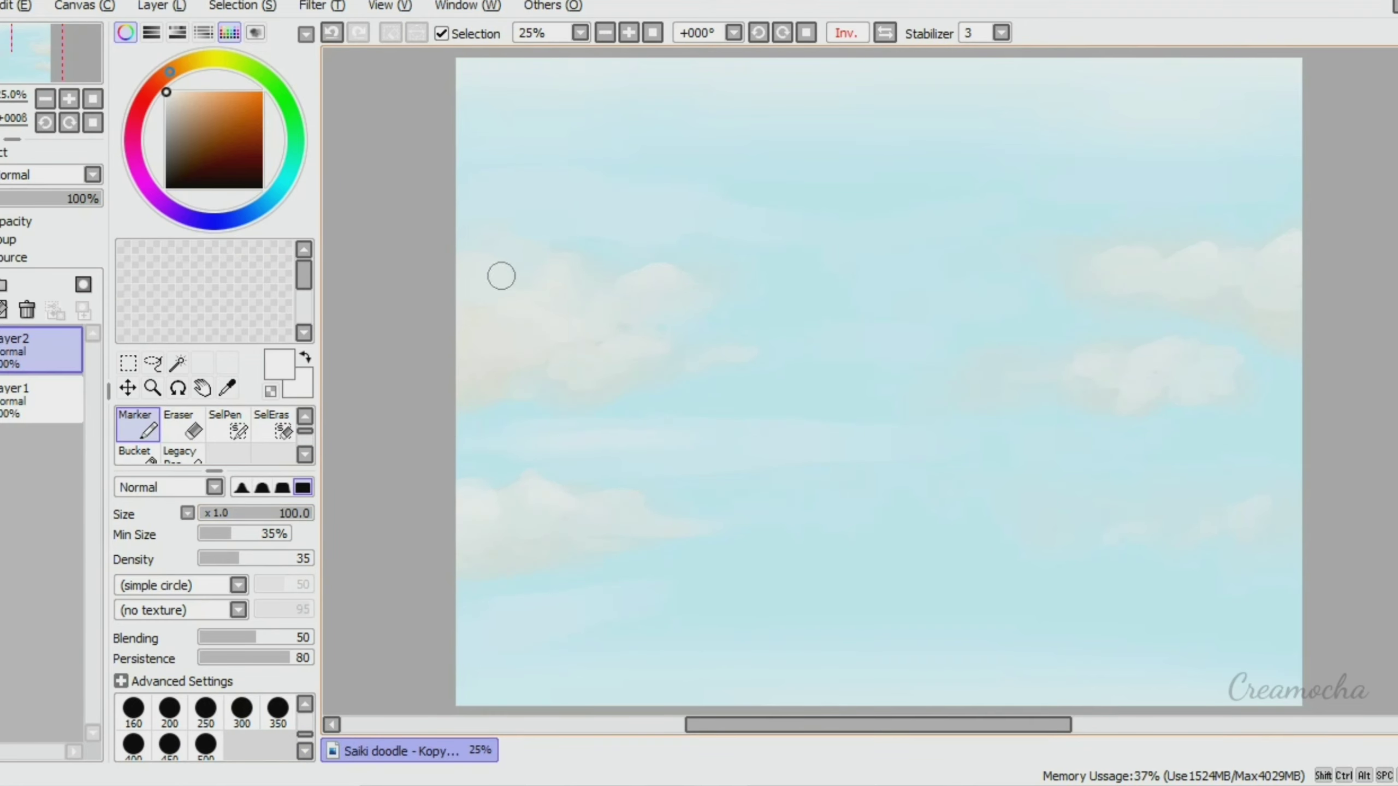
# Airbrush a saturated blue glow over the sky on the Luminosity layer at size 500 and density 26, and delete that layer
pyautogui.press('v')
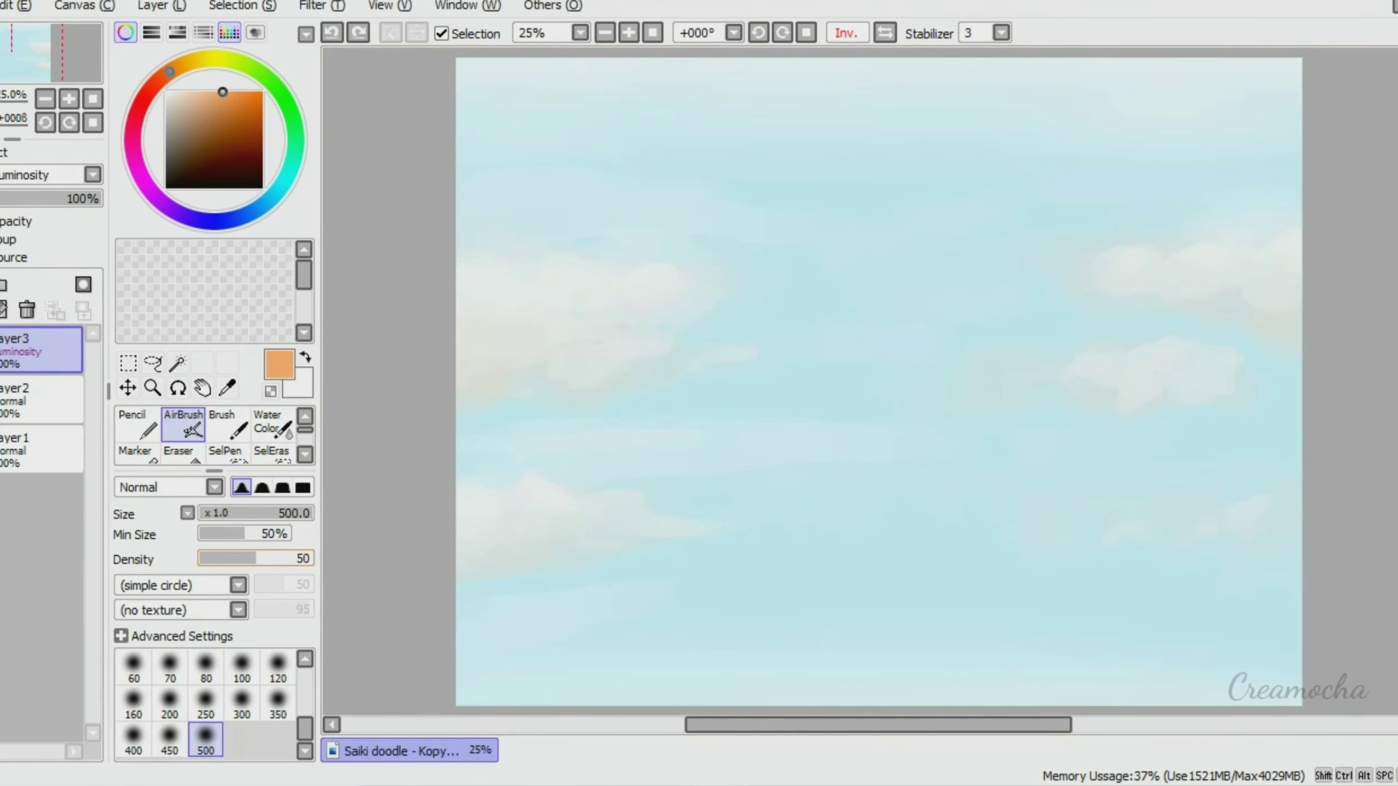
pyautogui.click(267, 201)
pyautogui.click(263, 105)
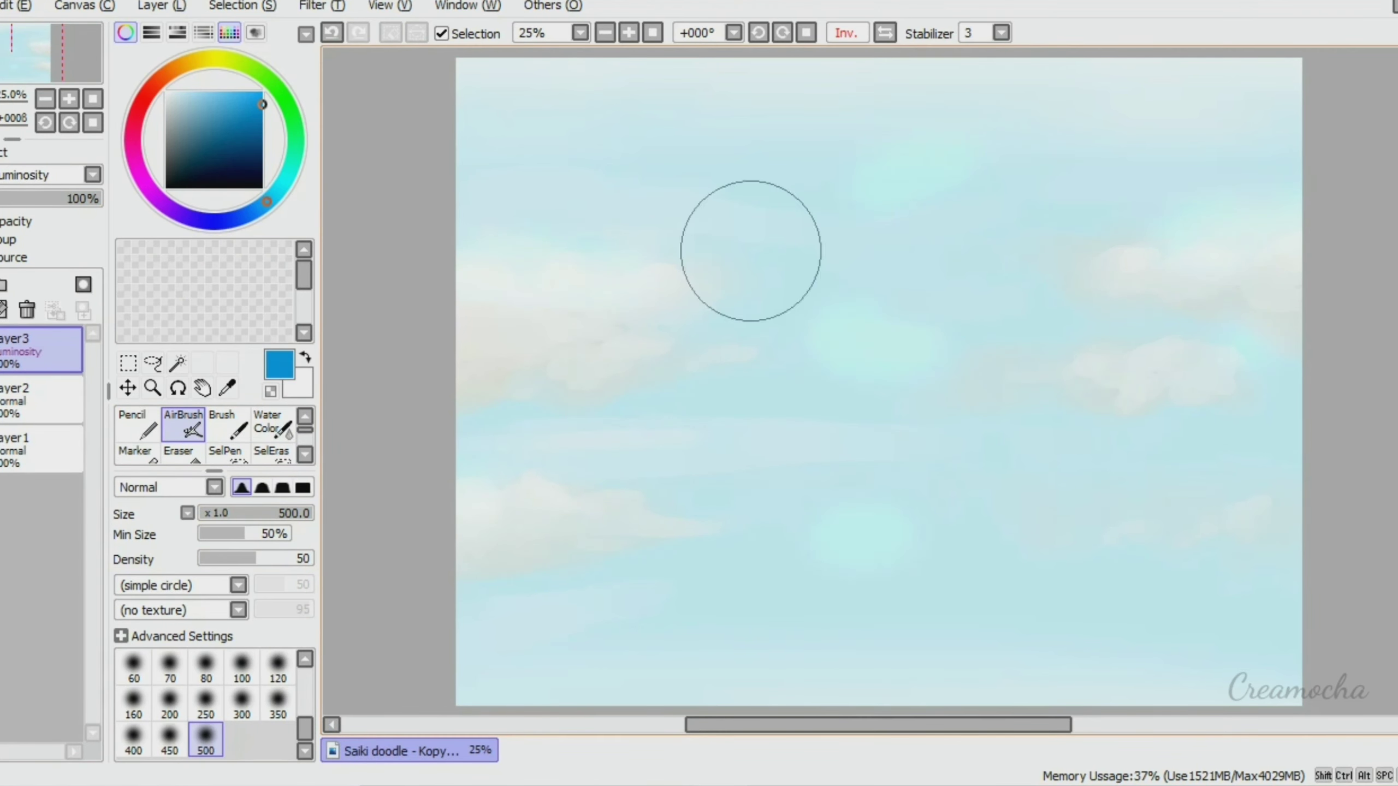
pyautogui.press('-')
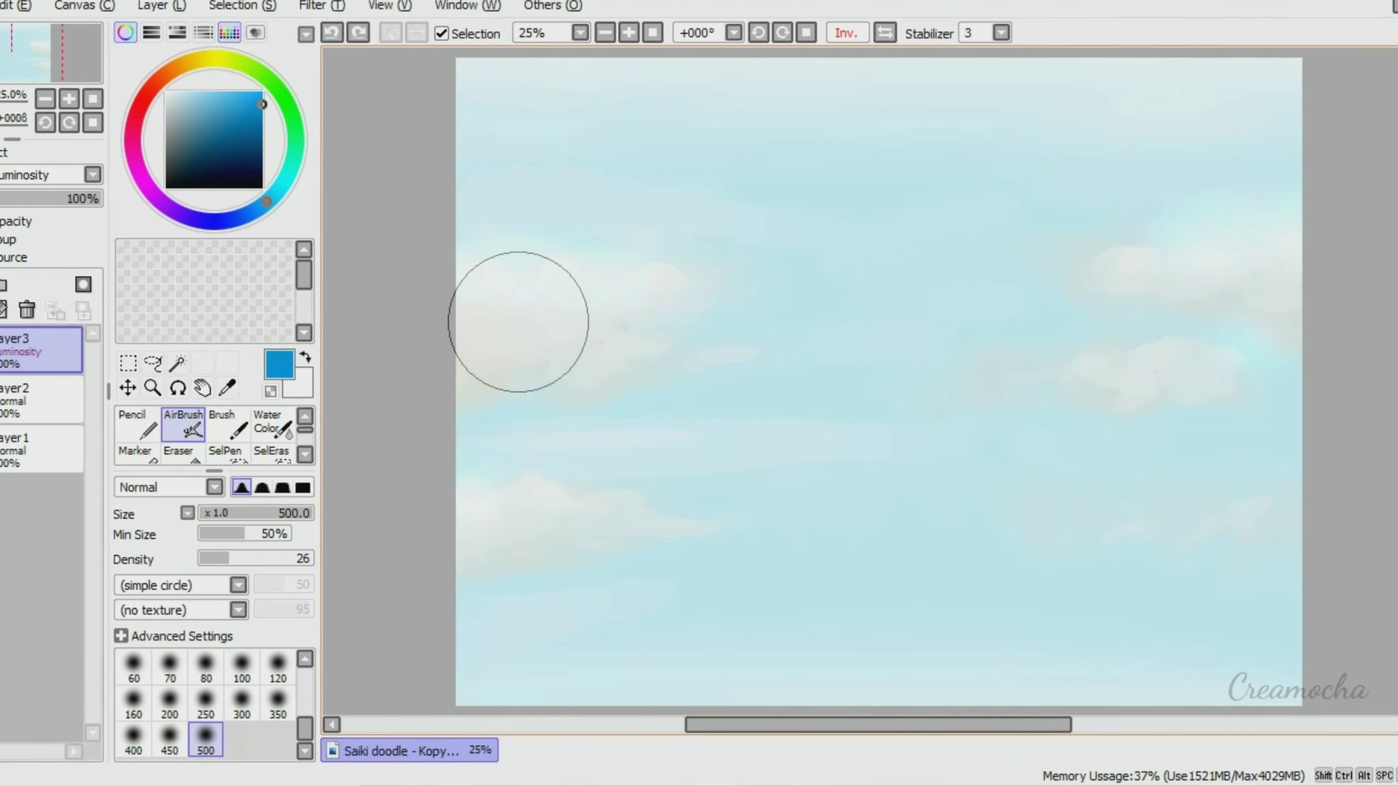
pyautogui.click(26, 309)
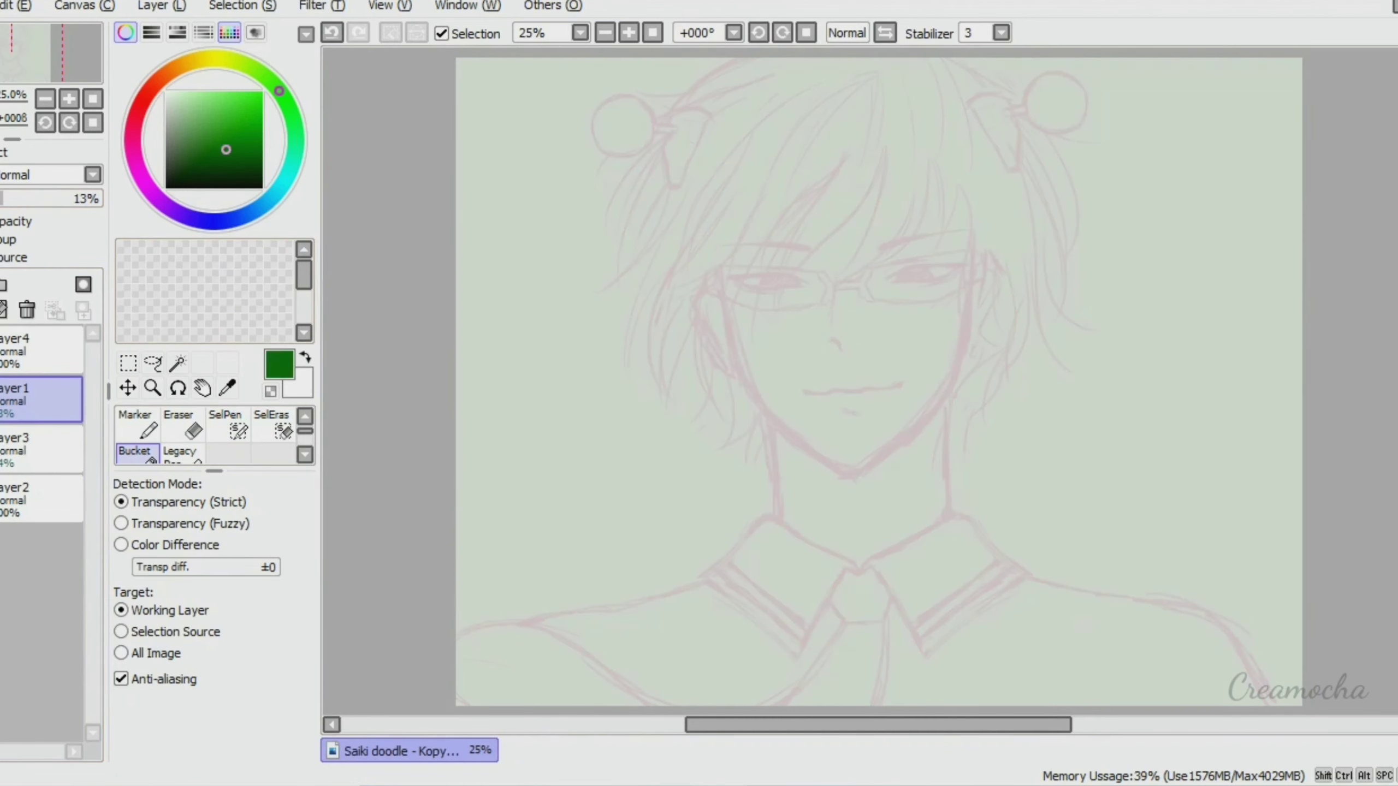
# Ink one side of the jawline over the sketch on the layer above it, using a black Brush at size 16 and density 83
pyautogui.click(41, 350)
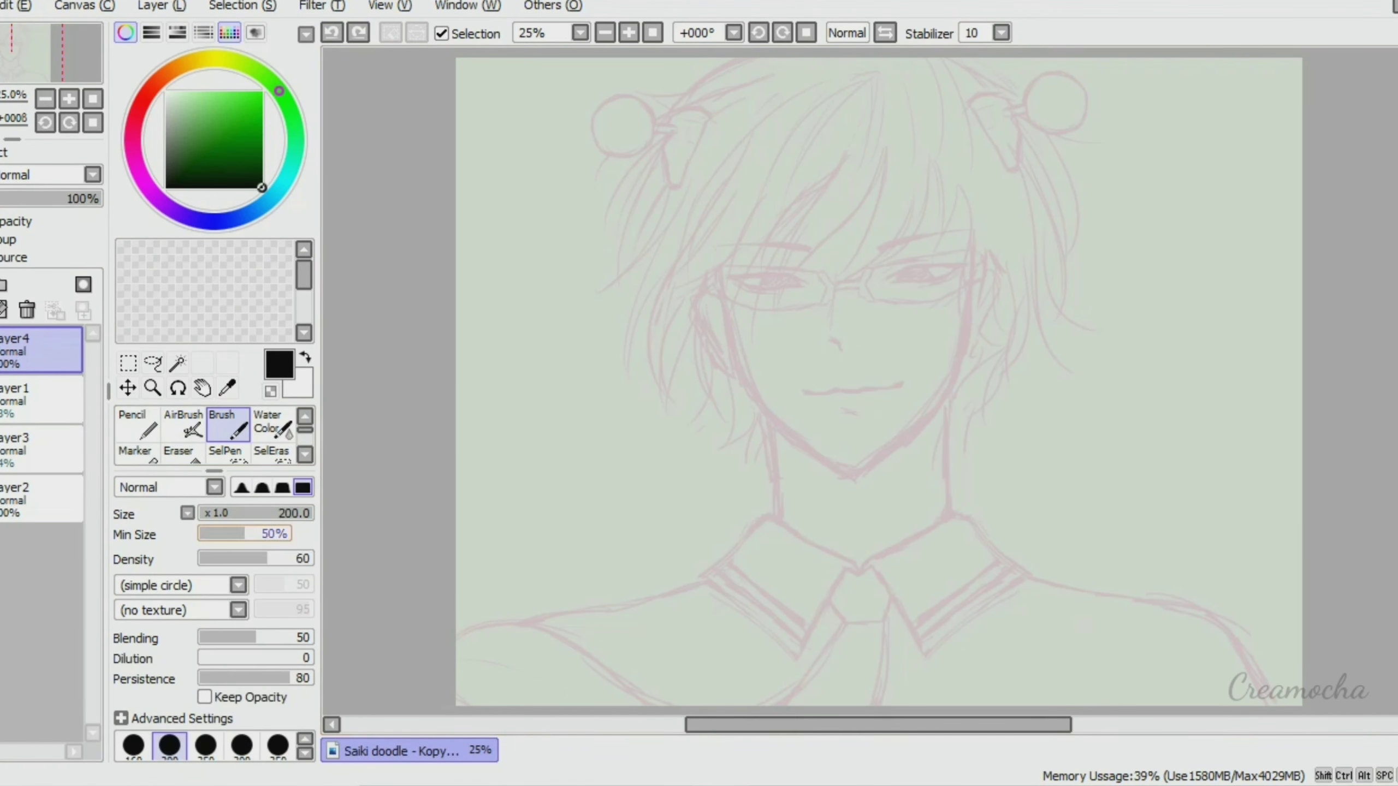
pyautogui.moveTo(460, 415)
pyautogui.mouseDown()
pyautogui.moveTo(573, 317)
pyautogui.moveTo(583, 474)
pyautogui.mouseUp()
pyautogui.hotkey('ctrl', 'z')
pyautogui.hotkey('ctrl', '+')
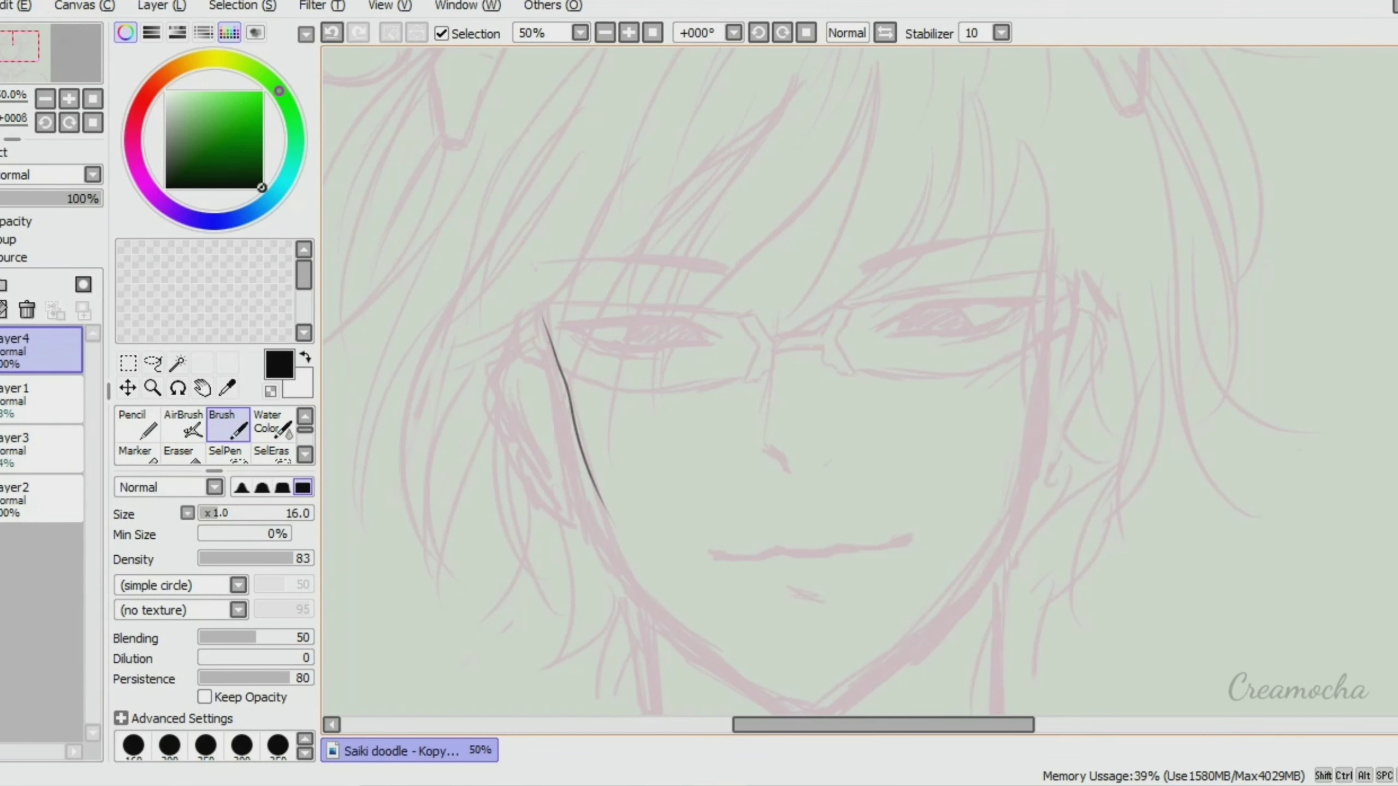
pyautogui.scroll(-1, 858, 380)
pyautogui.moveTo(715, 275); pyautogui.dragTo(606, 193)
pyautogui.moveTo(633, 212); pyautogui.dragTo(628, 419)
pyautogui.press('Home')
pyautogui.press('h')
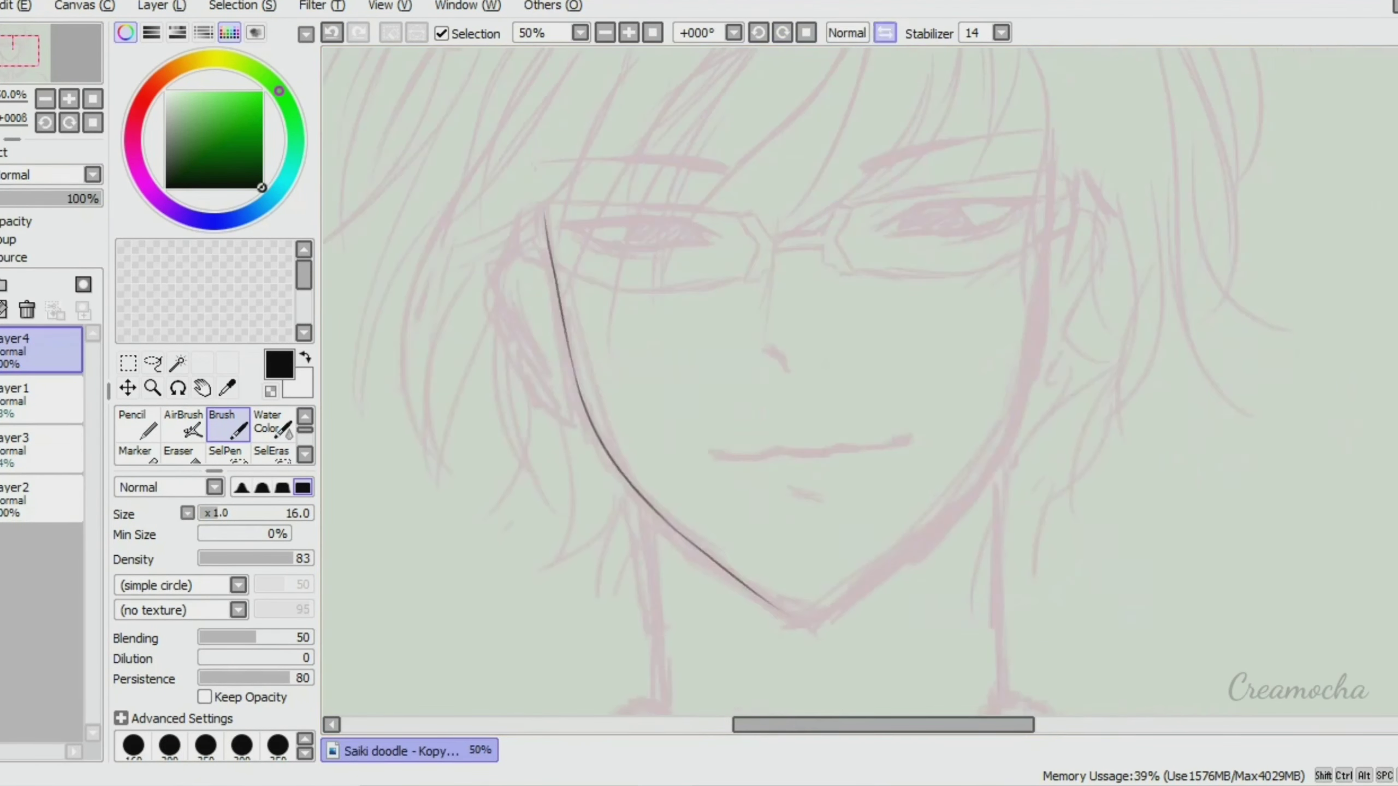
# Extend the inked jawline in a smooth curve around the tip of the chin
pyautogui.hotkey('ctrl', '+')
pyautogui.hotkey('ctrl', '+')
pyautogui.moveTo(762, 488)
pyautogui.mouseDown()
pyautogui.moveTo(861, 465)
pyautogui.moveTo(947, 407)
pyautogui.mouseUp()
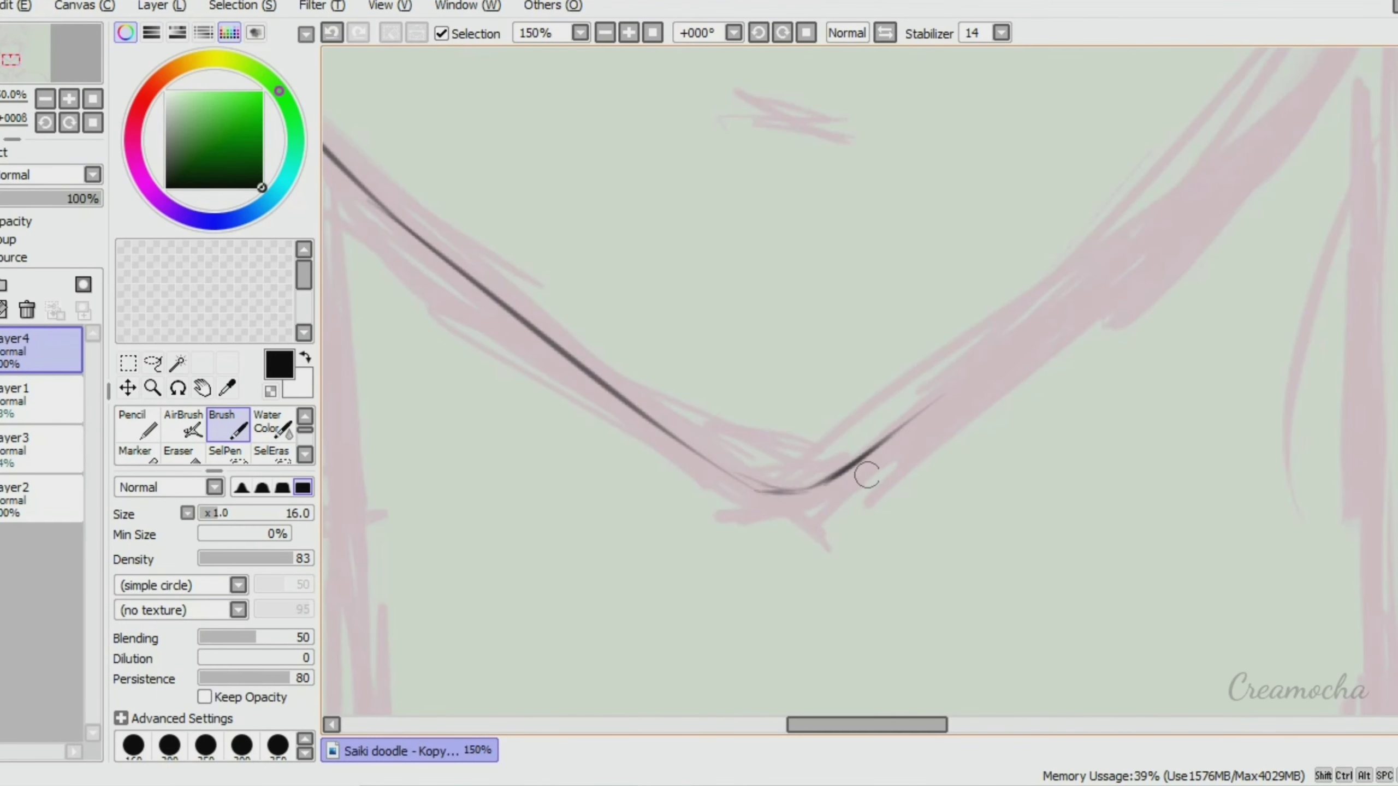
# Ink the opposite jawline from the temple to the chin in a mirrored view, redrawing it until it follows the sketch
pyautogui.press('h')
pyautogui.hotkey('ctrl', '-')
pyautogui.hotkey('ctrl', '-')
pyautogui.hotkey('ctrl', '-')
pyautogui.hotkey('ctrl', '-')
pyautogui.hotkey('ctrl', '-')
pyautogui.hotkey('ctrl', '+')
pyautogui.moveTo(627, 209)
pyautogui.mouseDown()
pyautogui.moveTo(672, 424)
pyautogui.moveTo(715, 499)
pyautogui.moveTo(858, 622)
pyautogui.mouseUp()
pyautogui.hotkey('ctrl', 'z')
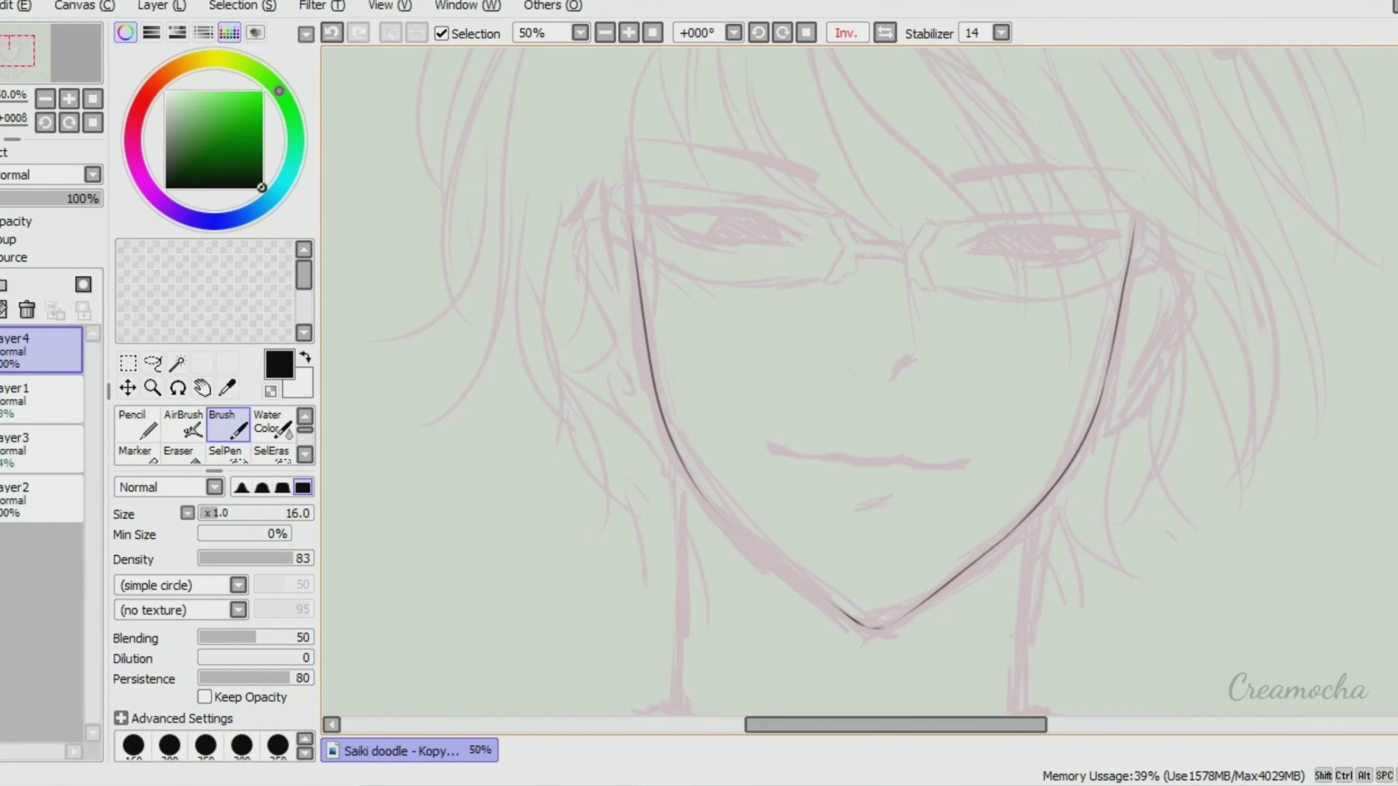
pyautogui.hotkey('ctrl', 'z')
pyautogui.moveTo(654, 394); pyautogui.dragTo(638, 248)
pyautogui.hotkey('ctrl', 'z')
pyautogui.hotkey('ctrl', 'z')
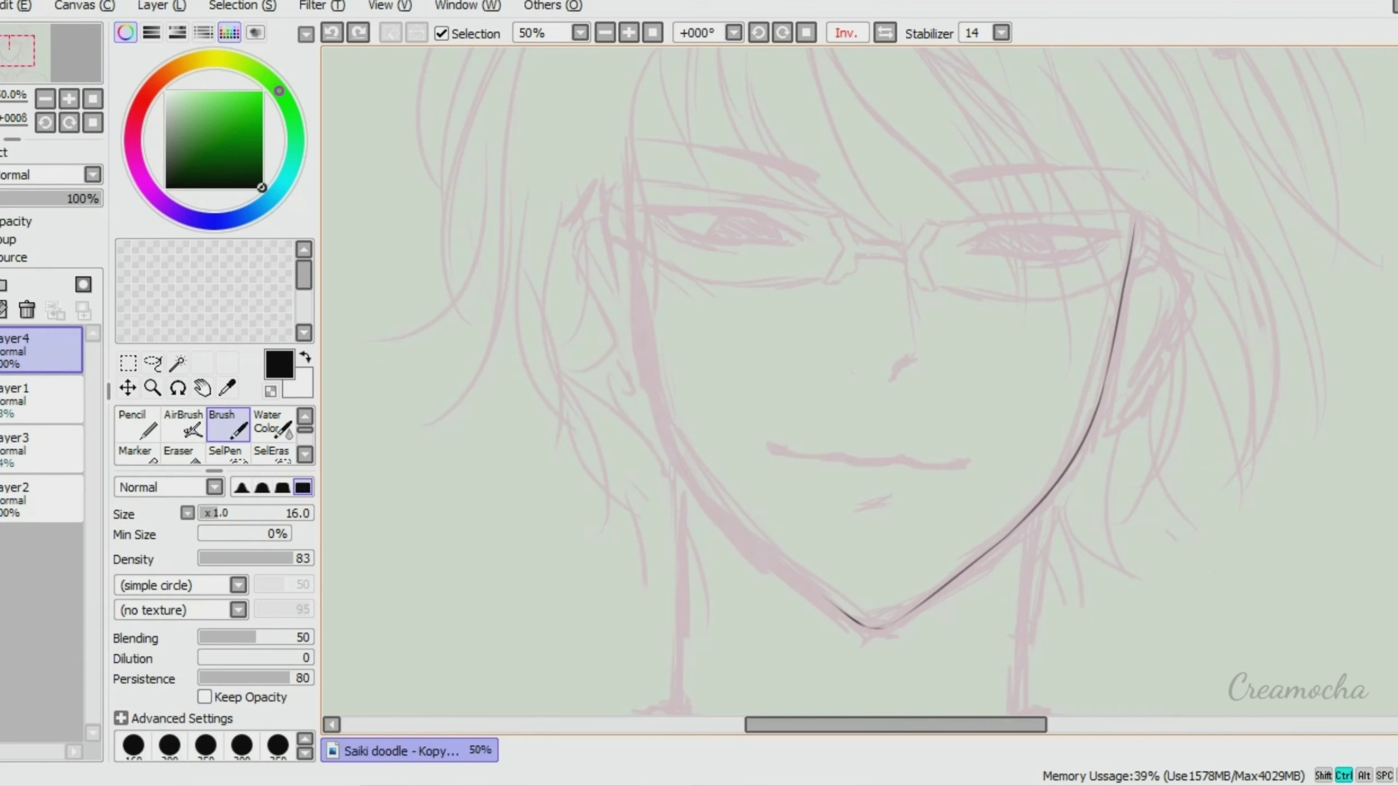
pyautogui.moveTo(624, 201)
pyautogui.mouseDown()
pyautogui.moveTo(677, 452)
pyautogui.moveTo(875, 628)
pyautogui.mouseUp()
pyautogui.press('h')
# Ink one ear's outline and inner folds on a new layer, and clean up its lines with the Eraser
pyautogui.hotkey('ctrl', 'shift', 'n')
pyautogui.hotkey('ctrl', '+')
pyautogui.hotkey('ctrl', '+')
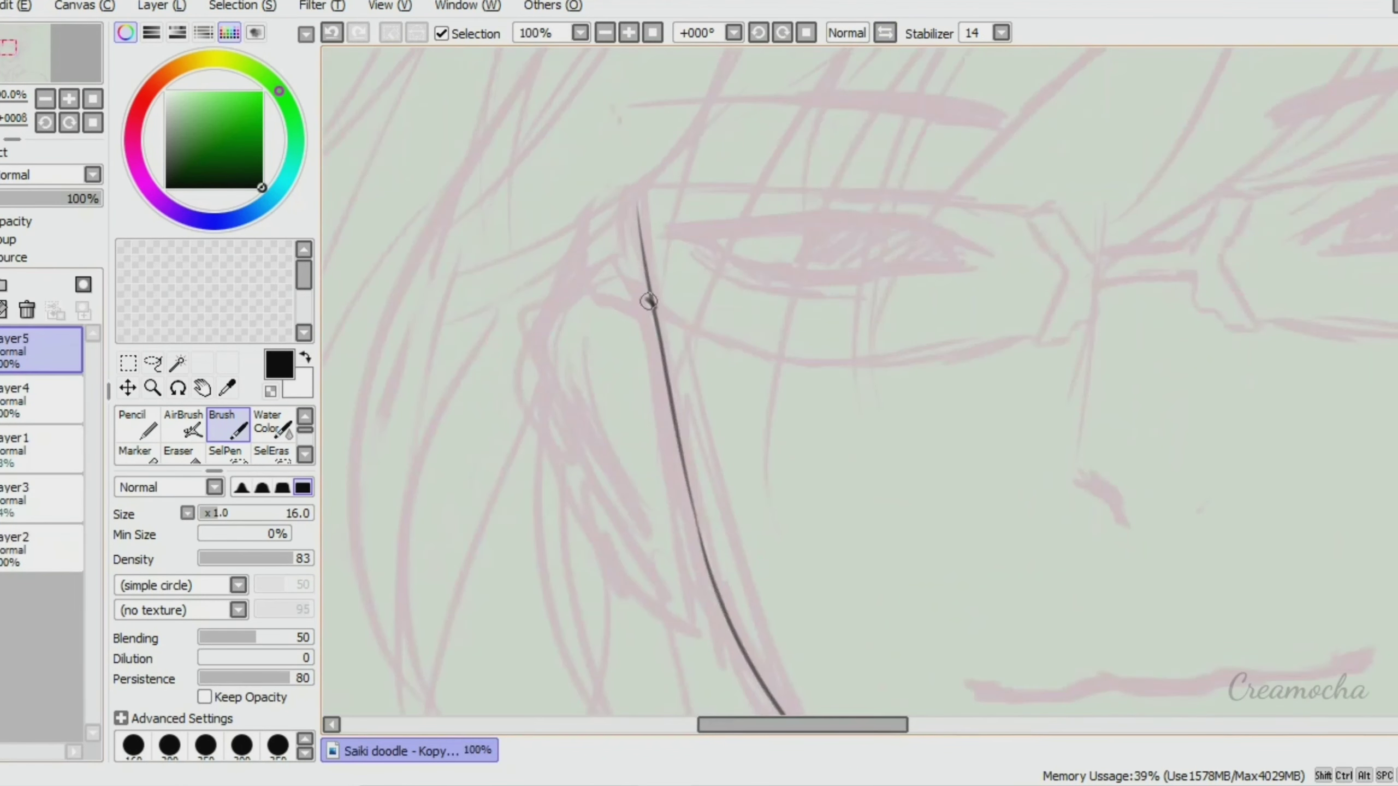
pyautogui.moveTo(655, 306); pyautogui.dragTo(726, 633)
pyautogui.hotkey('ctrl', 'z')
pyautogui.moveTo(617, 342)
pyautogui.mouseDown()
pyautogui.moveTo(602, 391)
pyautogui.moveTo(649, 392)
pyautogui.mouseUp()
pyautogui.moveTo(630, 337); pyautogui.dragTo(605, 388)
pyautogui.moveTo(630, 434); pyautogui.dragTo(672, 400)
pyautogui.moveTo(683, 463); pyautogui.dragTo(692, 524)
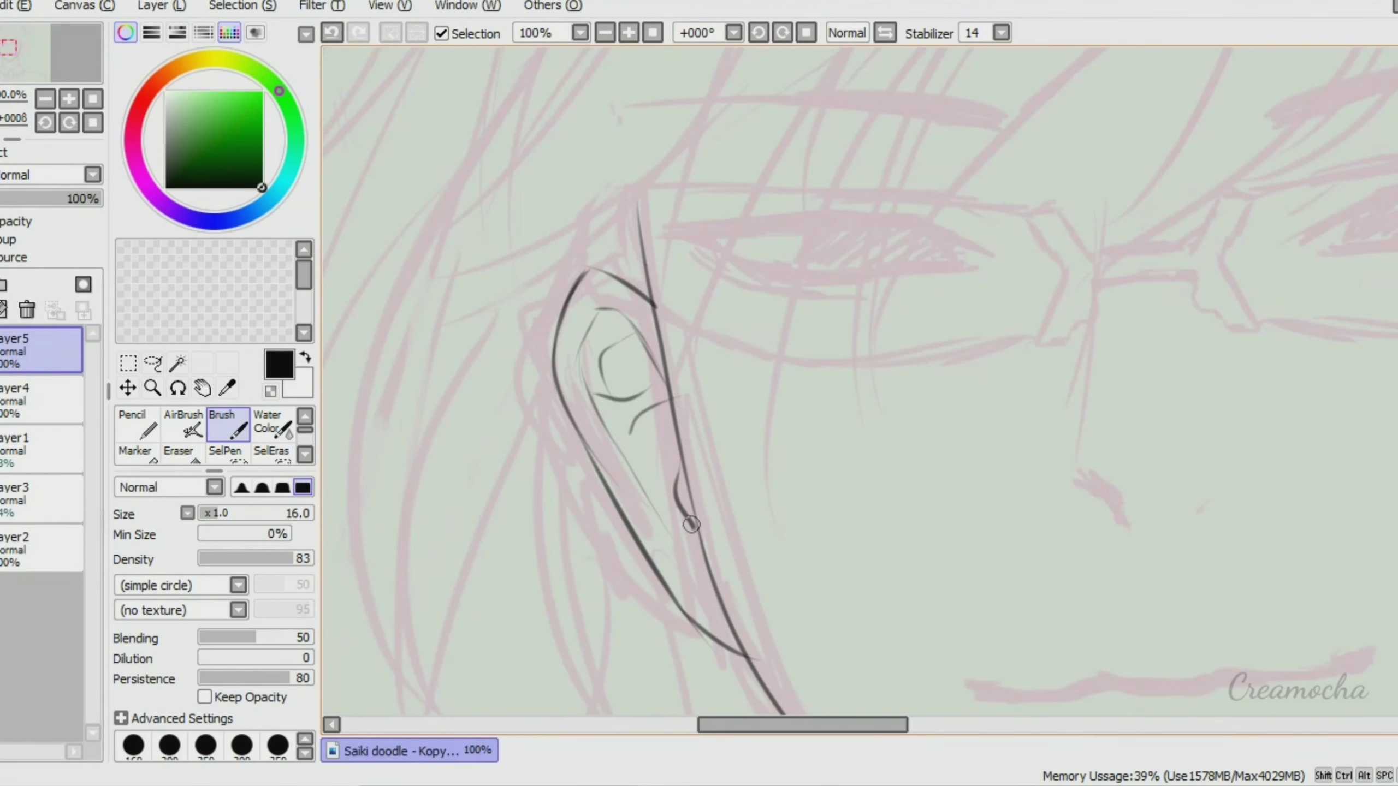
pyautogui.press('e')
# Copy the inked ear and paste it onto its own layer
pyautogui.hotkey('ctrl', '-')
pyautogui.hotkey('ctrl', '-')
pyautogui.hotkey('ctrl', 'c')
pyautogui.hotkey('ctrl', 'v')
# Mirror the pasted ear horizontally onto the opposite side of the face and merge the ear layers down into the jawline layer
pyautogui.hotkey('ctrl', 't')
pyautogui.click(162, 5)
pyautogui.click(163, 5)
pyautogui.click(162, 5)
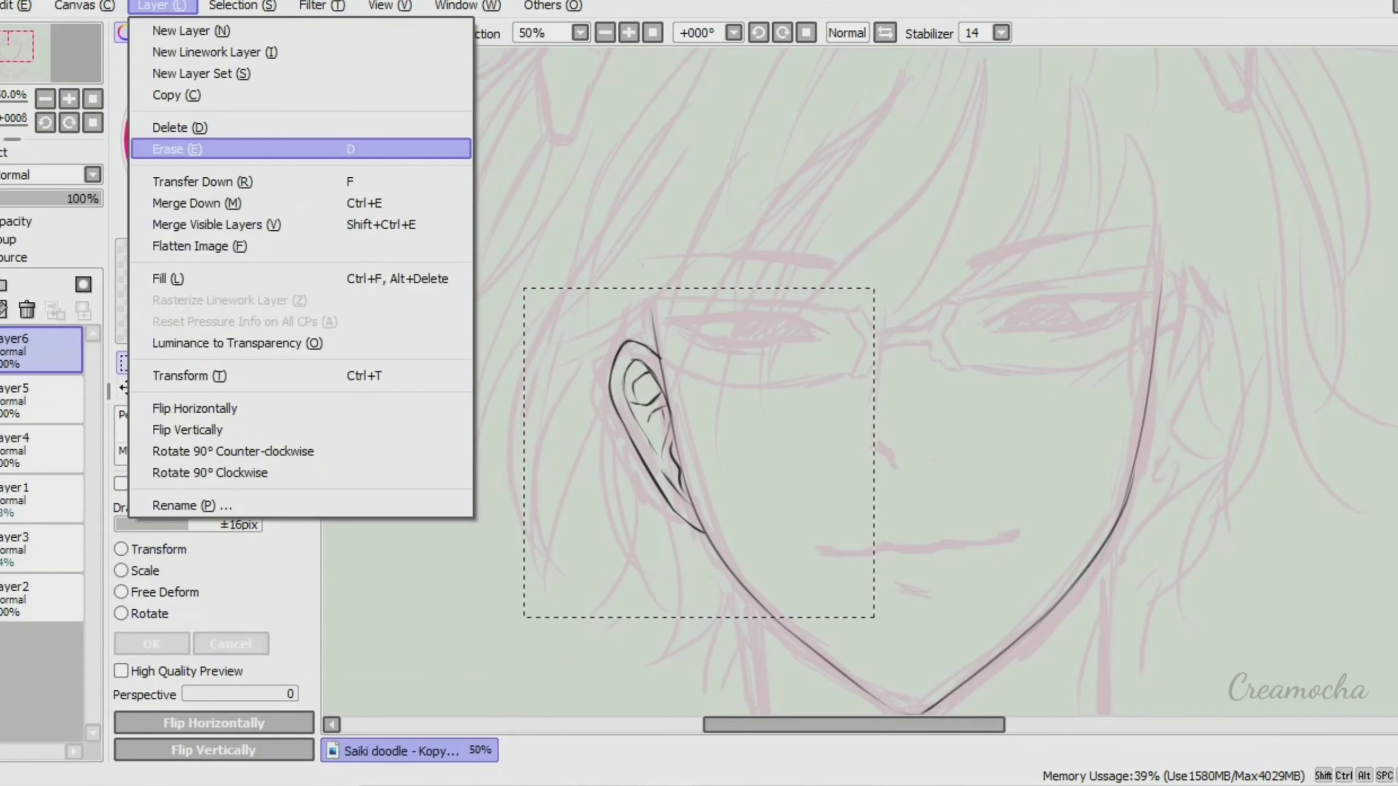
pyautogui.click(194, 408)
pyautogui.press('Return')
pyautogui.hotkey('ctrl', 'e')
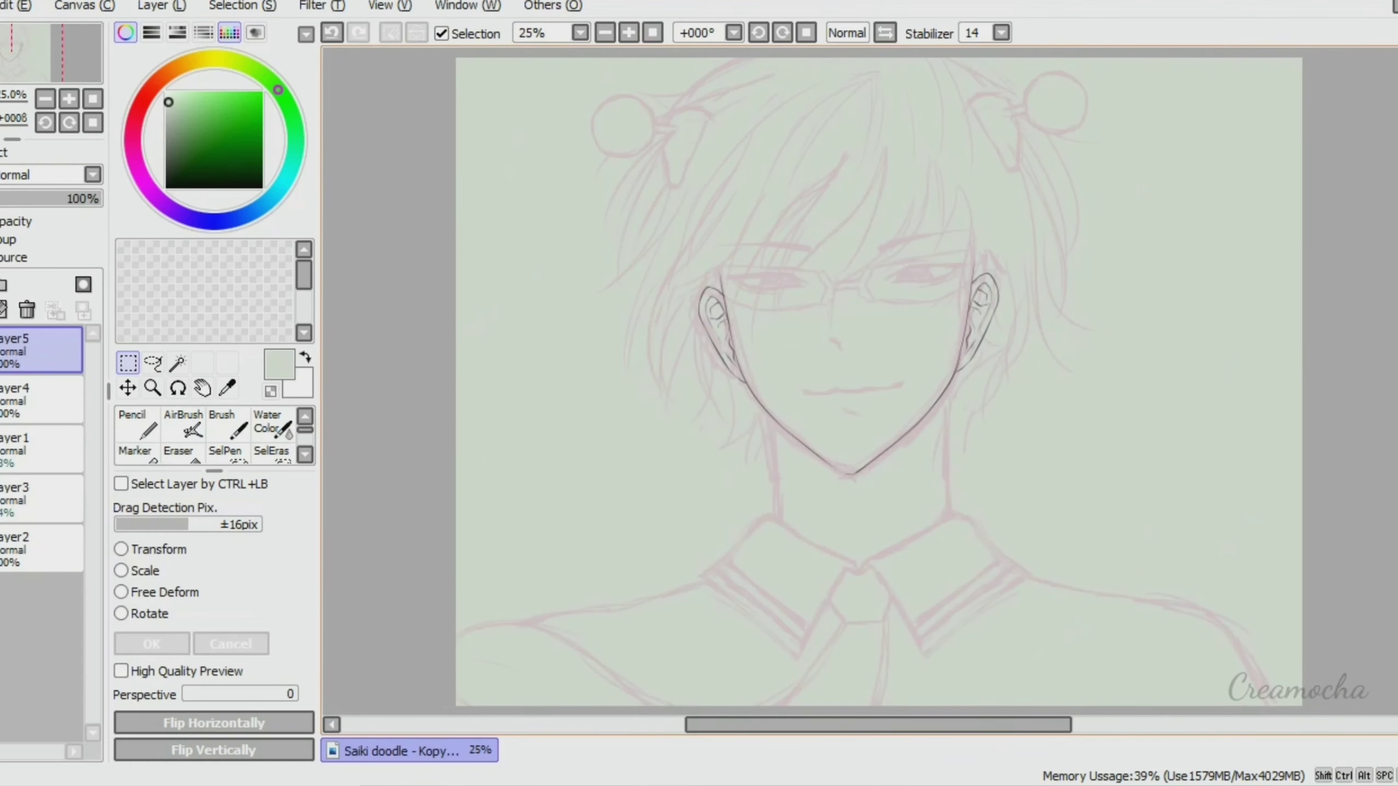
pyautogui.hotkey('ctrl', '+')
pyautogui.hotkey('ctrl', 'e')
# Ink the bridge and the underside of the nose with the black Brush
pyautogui.press('b')
pyautogui.hotkey('ctrl', '+')
pyautogui.hotkey('ctrl', '-')
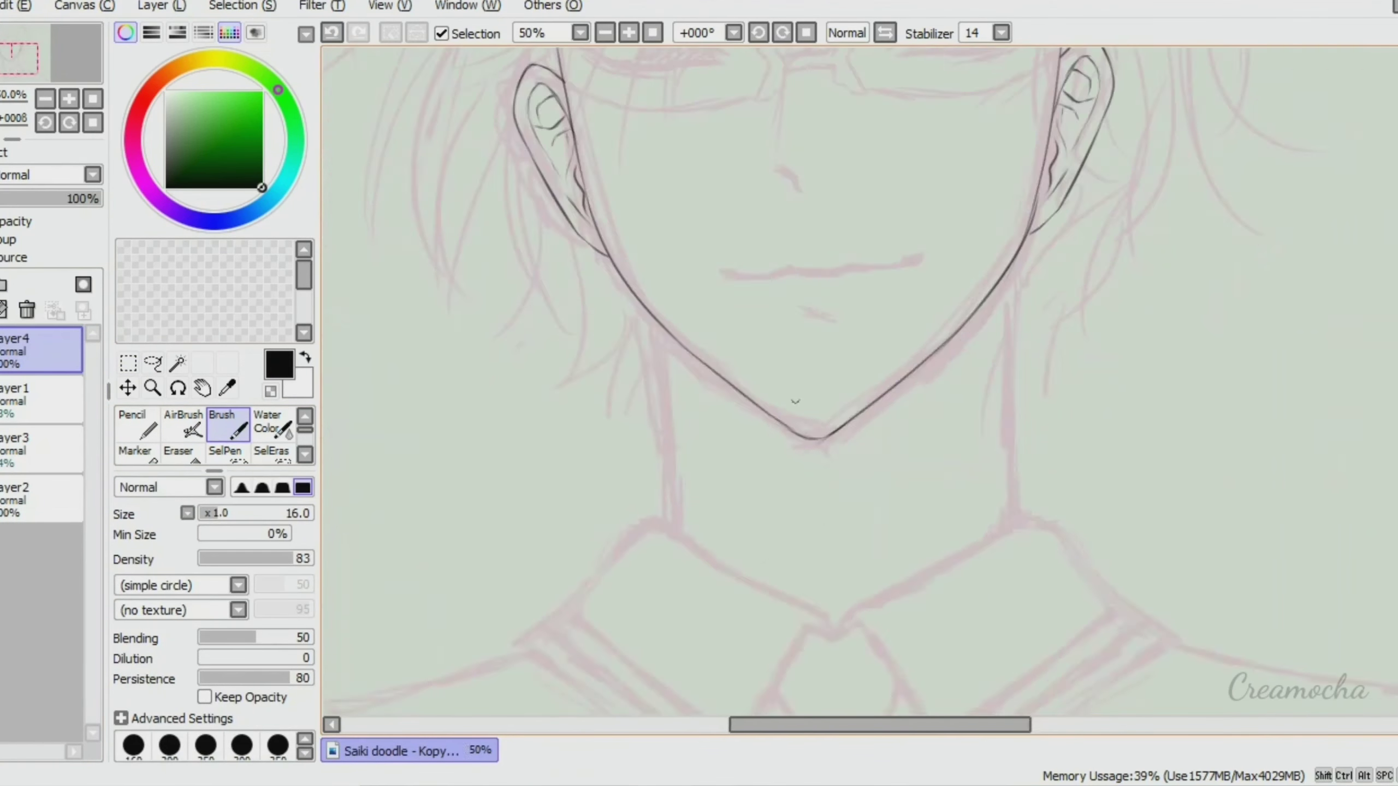
pyautogui.hotkey('ctrl', '+')
pyautogui.hotkey('ctrl', 'z')
pyautogui.moveTo(800, 83); pyautogui.dragTo(766, 341)
pyautogui.moveTo(777, 355); pyautogui.dragTo(830, 407)
# Set the Stabilizer to S-1 and ink the wavy mouth line along the sketch
pyautogui.click(1001, 34)
pyautogui.moveTo(665, 567)
pyautogui.mouseDown()
pyautogui.moveTo(1005, 552)
pyautogui.moveTo(855, 565)
pyautogui.mouseUp()
pyautogui.click(983, 312)
pyautogui.hotkey('ctrl', 'z')
pyautogui.hotkey('ctrl', '+')
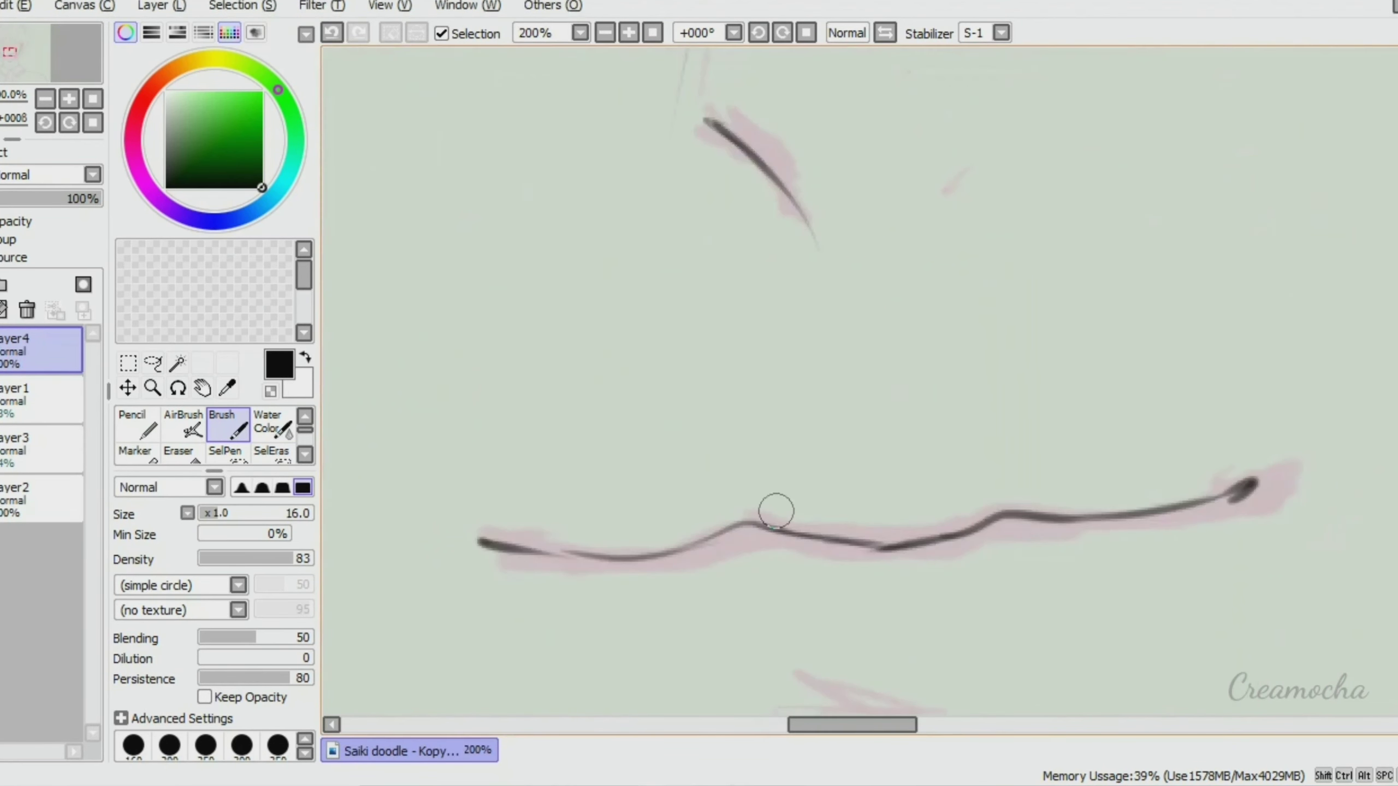
# Darken and thicken the mouth line along its centre dip, peaks and corners
pyautogui.moveTo(675, 553)
pyautogui.mouseDown()
pyautogui.moveTo(776, 521)
pyautogui.moveTo(827, 539)
pyautogui.moveTo(1038, 509)
pyautogui.mouseUp()
pyautogui.moveTo(880, 545); pyautogui.dragTo(1029, 515)
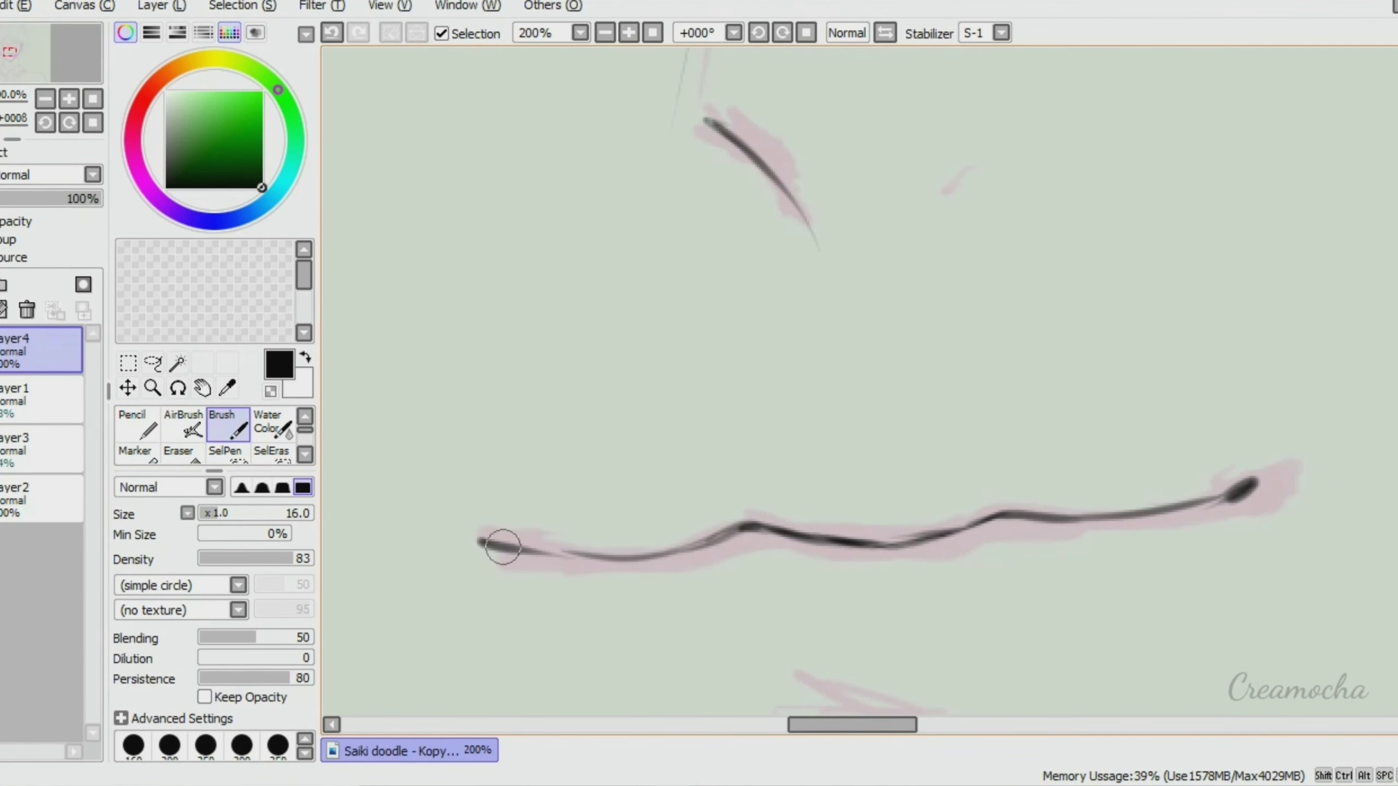
pyautogui.scroll(-4, 880, 543)
pyautogui.scroll(6, 971, 524)
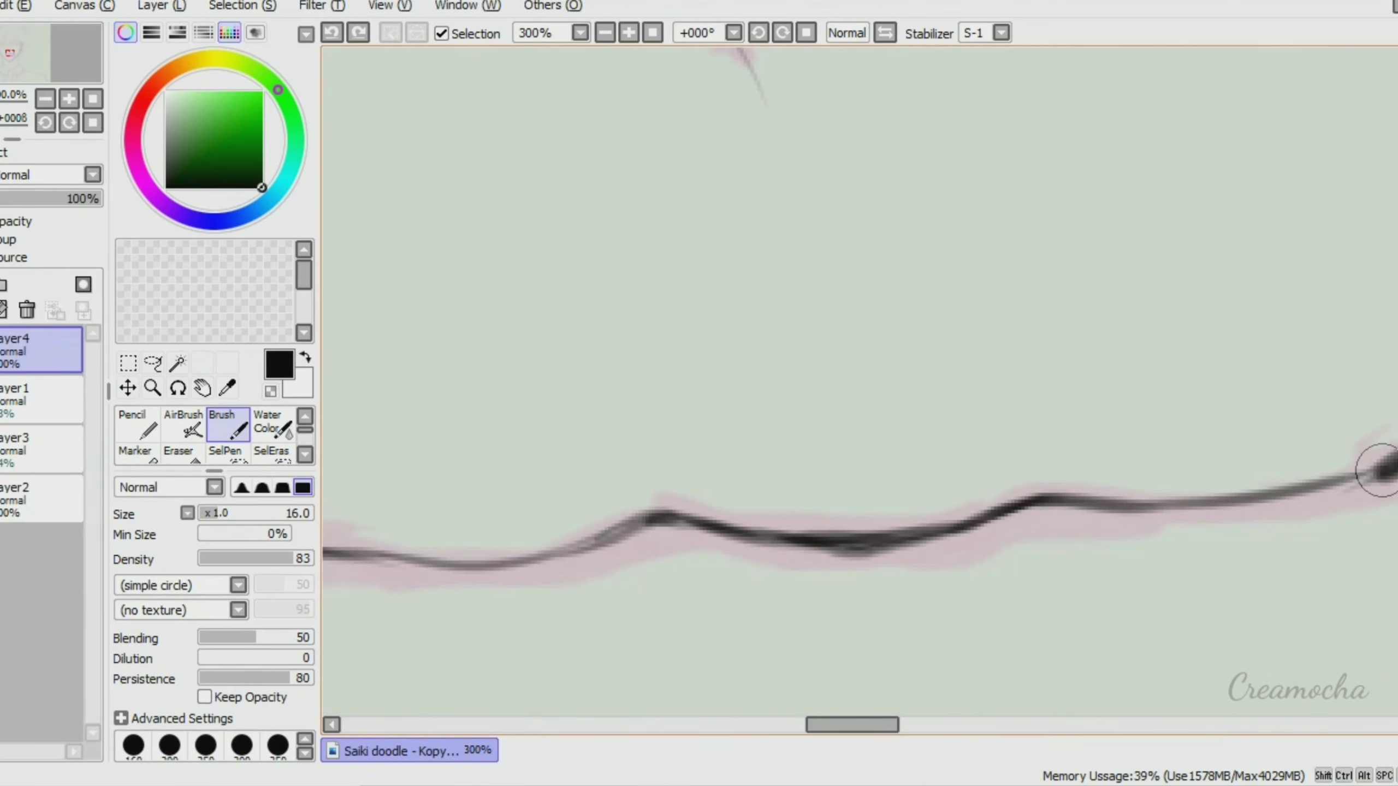
pyautogui.moveTo(385, 542)
pyautogui.mouseDown()
pyautogui.moveTo(561, 542)
pyautogui.moveTo(561, 437)
pyautogui.moveTo(580, 500)
pyautogui.moveTo(843, 509)
pyautogui.moveTo(857, 492)
pyautogui.moveTo(640, 368)
pyautogui.mouseUp()
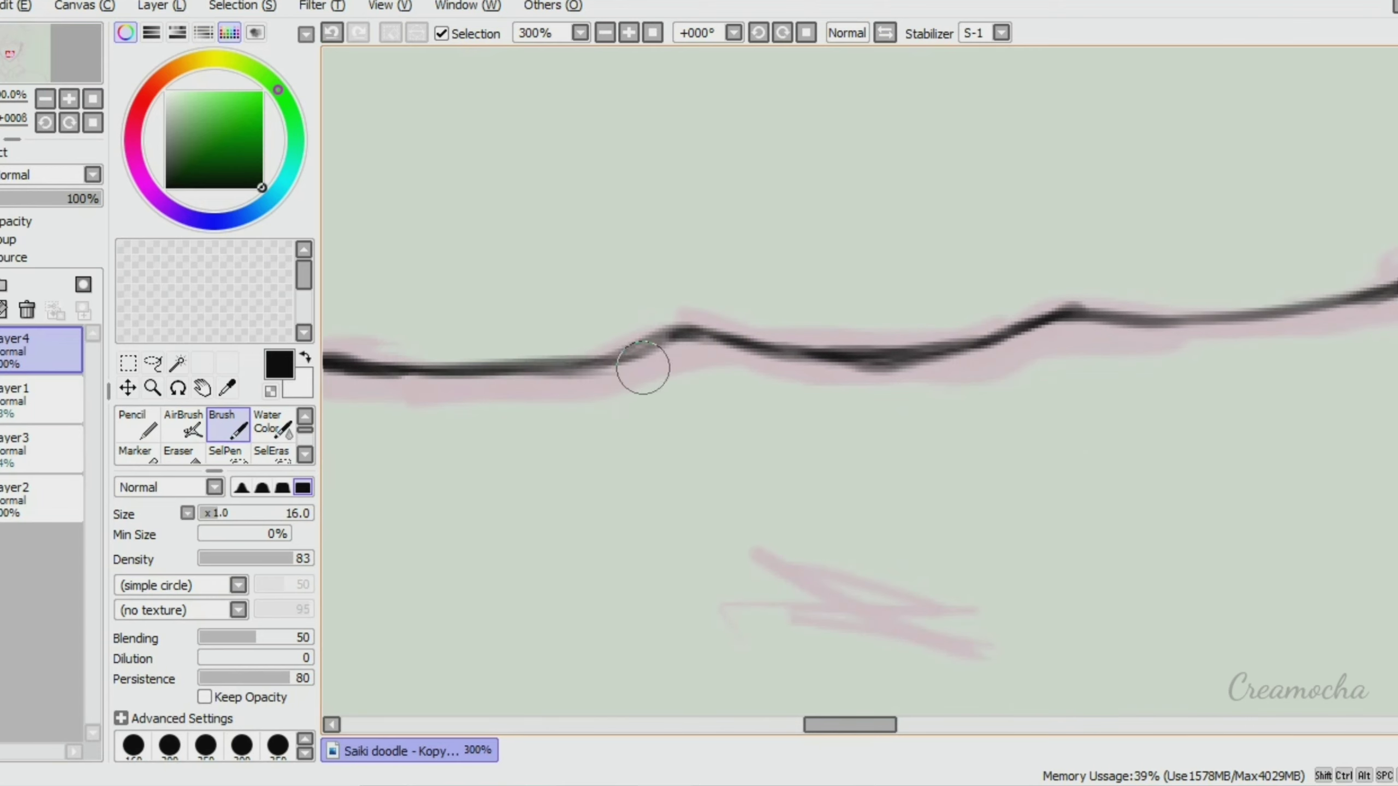
# Thin and smooth one half of the mouth line with the Eraser
pyautogui.press('e')
pyautogui.hotkey('ctrl', 'z')
pyautogui.moveTo(495, 363)
pyautogui.mouseDown()
pyautogui.moveTo(688, 358)
pyautogui.moveTo(612, 377)
pyautogui.moveTo(542, 366)
pyautogui.moveTo(671, 369)
pyautogui.mouseUp()
pyautogui.press('b')
pyautogui.scroll(-5, 712, 303)
# Ink the upper and lower lid lines of one eye on a new layer
pyautogui.hotkey('ctrl', 'shift', 'n')
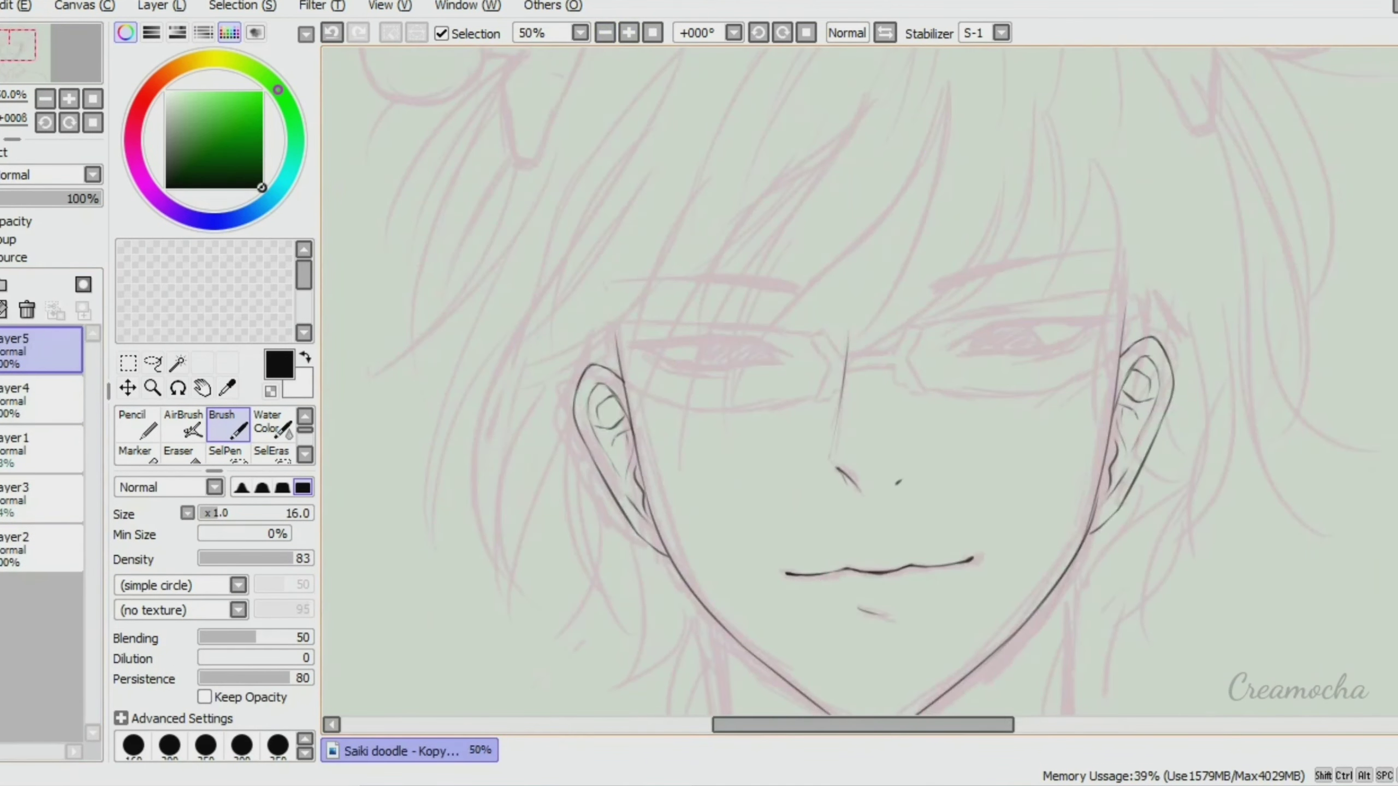
pyautogui.scroll(3, 1101, 330)
pyautogui.moveTo(616, 437); pyautogui.dragTo(1093, 342)
pyautogui.moveTo(661, 446); pyautogui.dragTo(768, 441)
pyautogui.hotkey('ctrl', 'z')
pyautogui.moveTo(1034, 367); pyautogui.dragTo(665, 447)
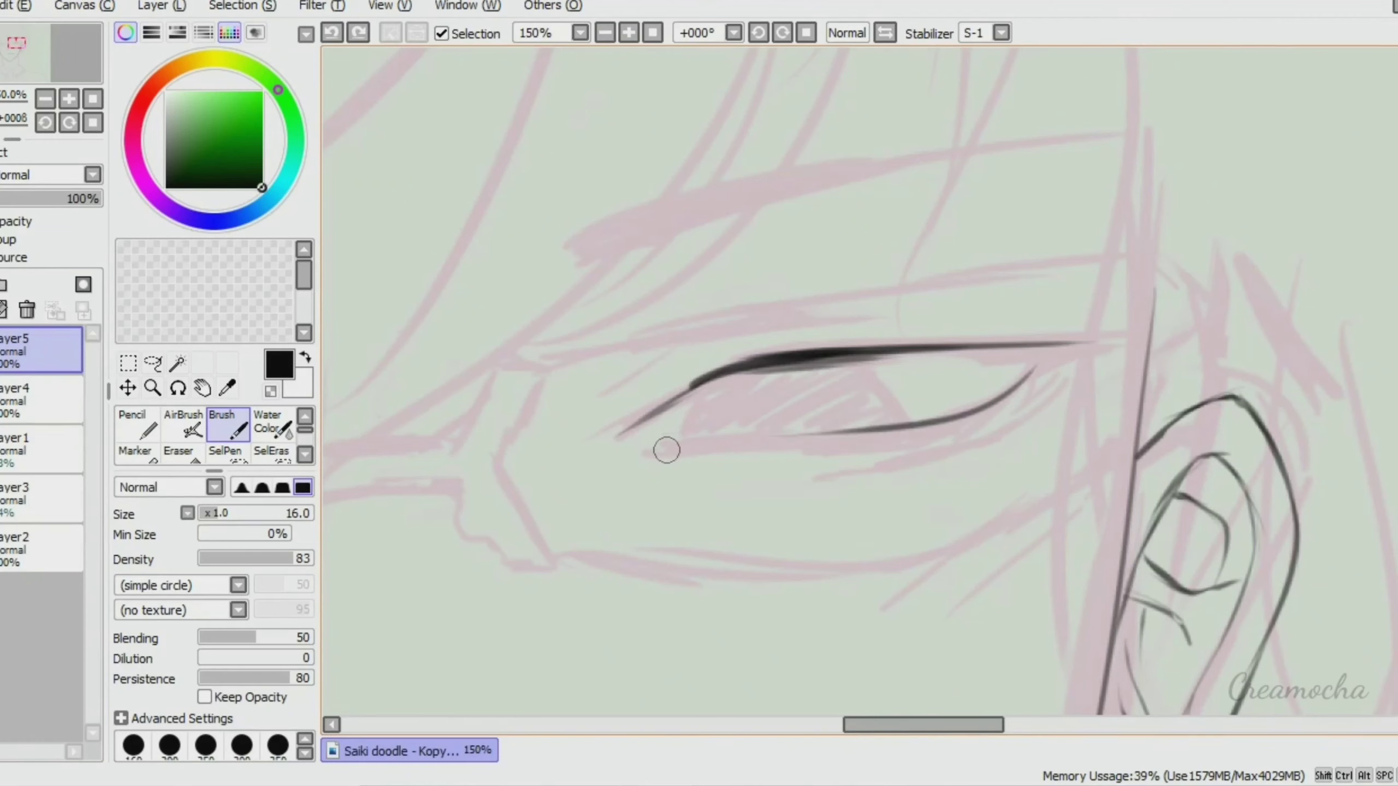
# Thicken the upper lash line into a heavy tapered stroke and add the eyelid crease and small lashes
pyautogui.moveTo(820, 358)
pyautogui.mouseDown()
pyautogui.moveTo(1027, 344)
pyautogui.moveTo(773, 367)
pyautogui.moveTo(641, 422)
pyautogui.mouseUp()
pyautogui.moveTo(641, 423)
pyautogui.mouseDown()
pyautogui.moveTo(947, 352)
pyautogui.moveTo(1123, 346)
pyautogui.mouseUp()
pyautogui.moveTo(667, 355)
pyautogui.mouseDown()
pyautogui.moveTo(613, 397)
pyautogui.moveTo(870, 343)
pyautogui.mouseUp()
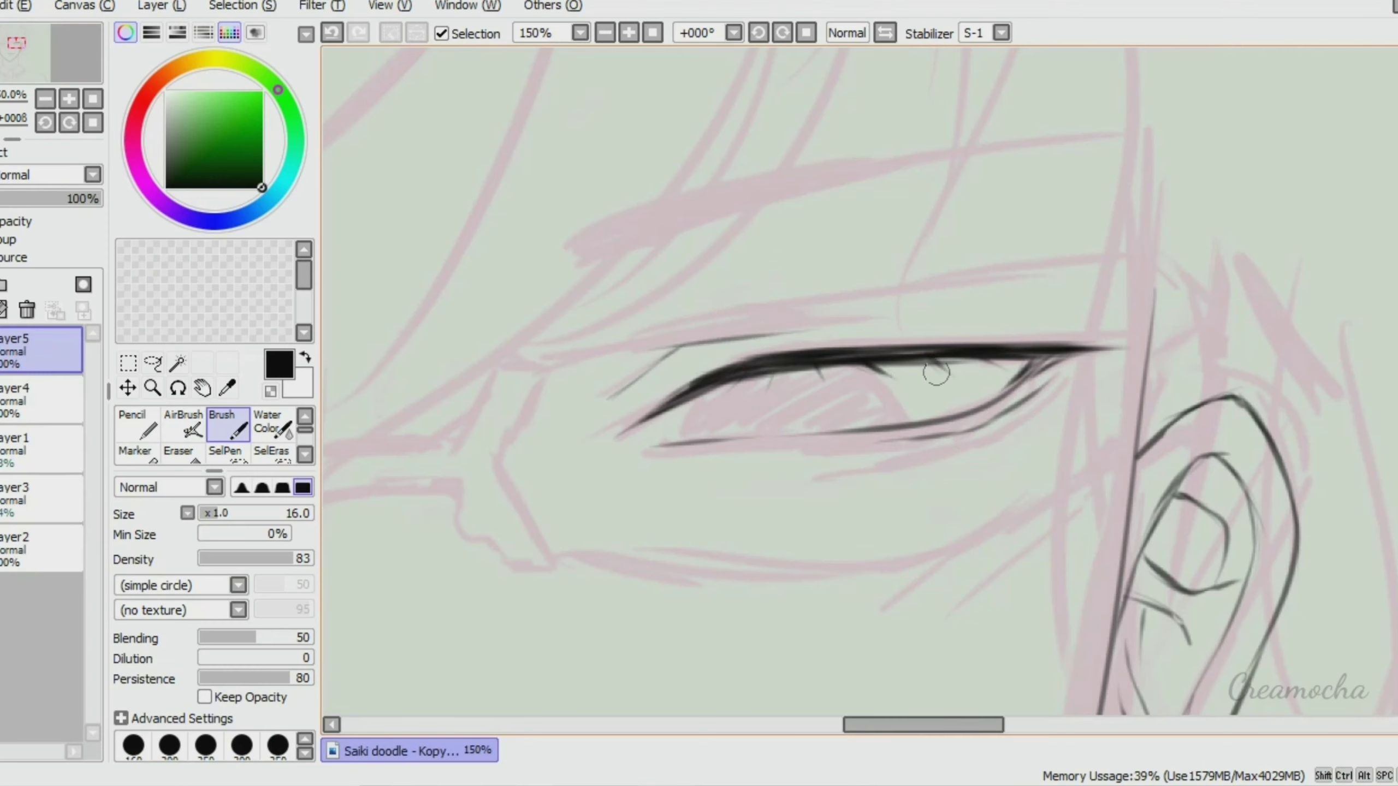
pyautogui.moveTo(792, 346); pyautogui.dragTo(1062, 338)
pyautogui.moveTo(895, 346); pyautogui.dragTo(1118, 346)
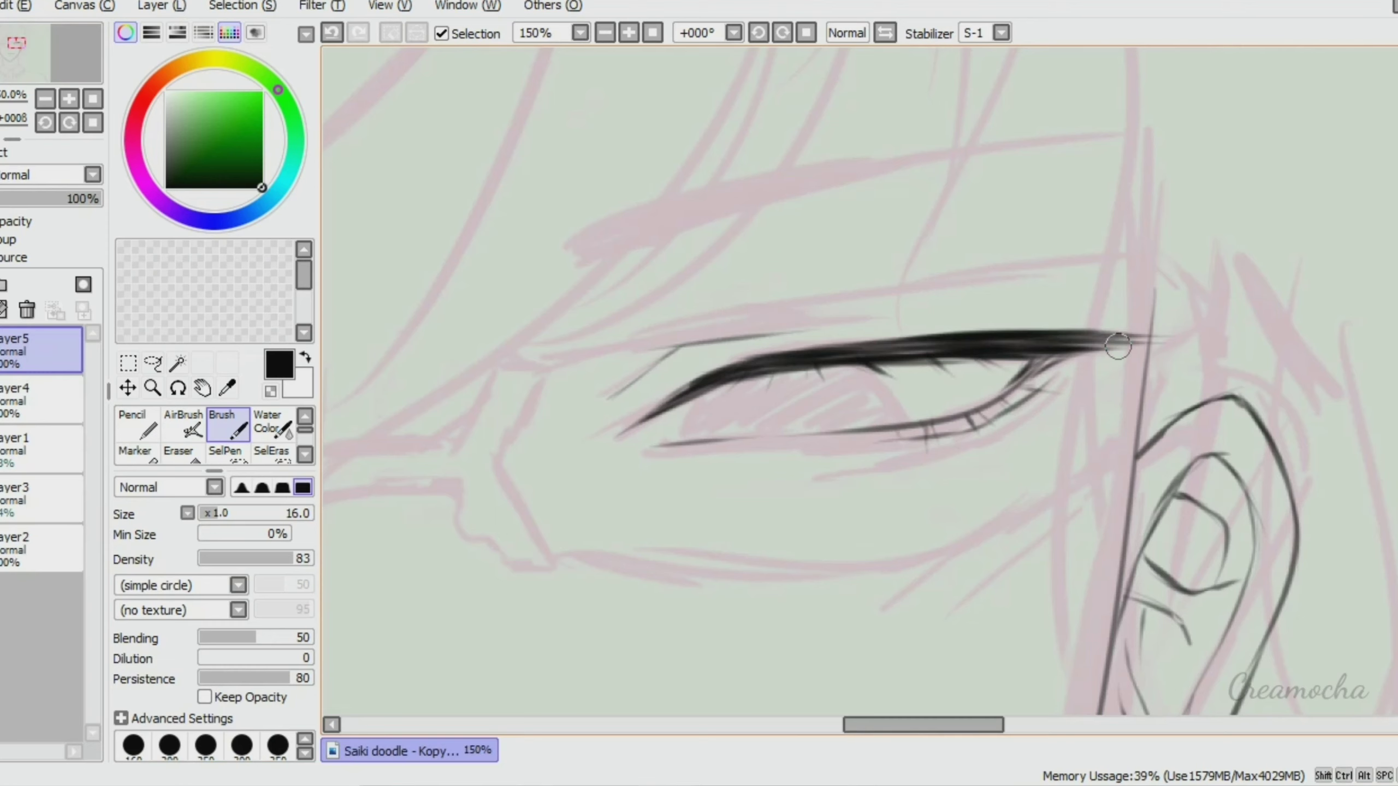
# Cut thin lash gaps into the upper lash line with the Eraser at size 16 and density 84
pyautogui.press('e')
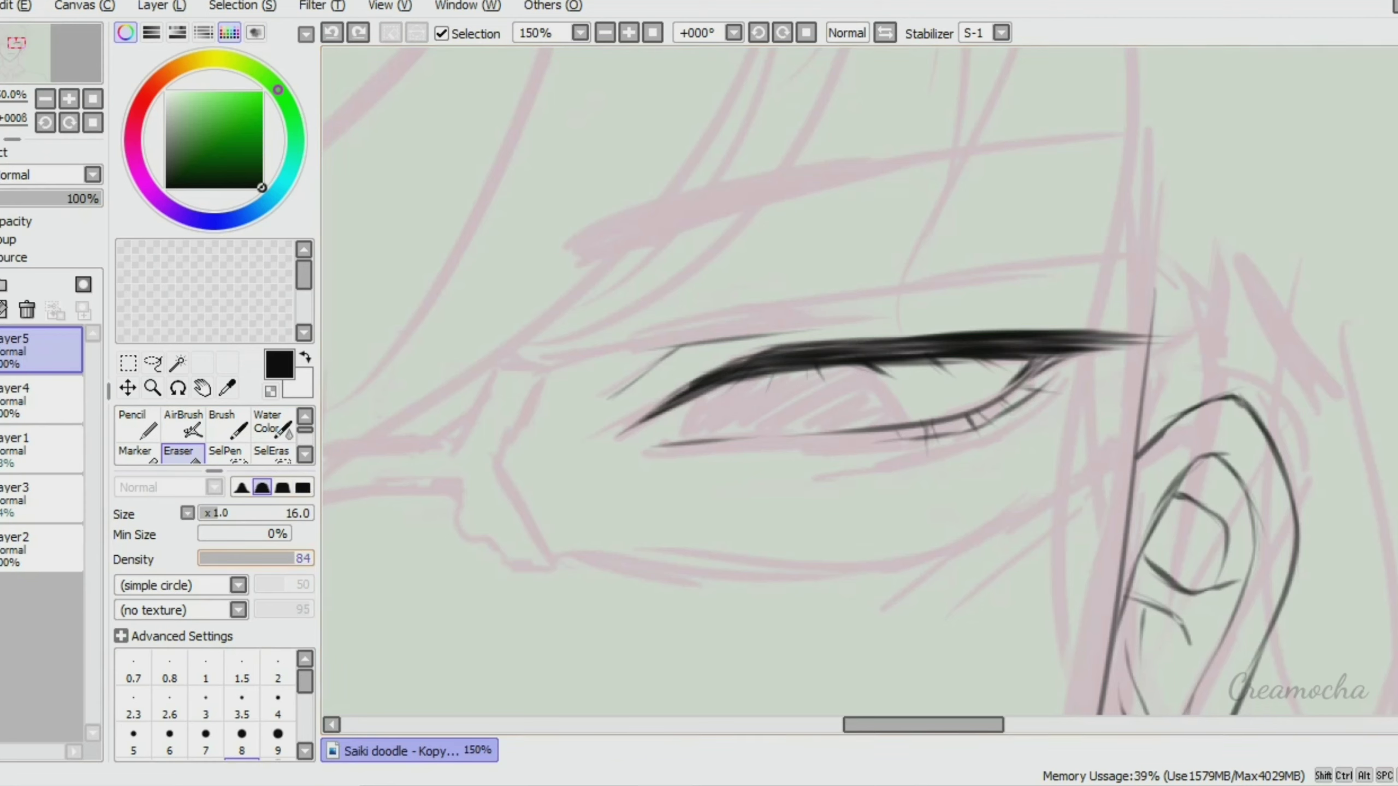
pyautogui.moveTo(857, 339); pyautogui.dragTo(869, 353)
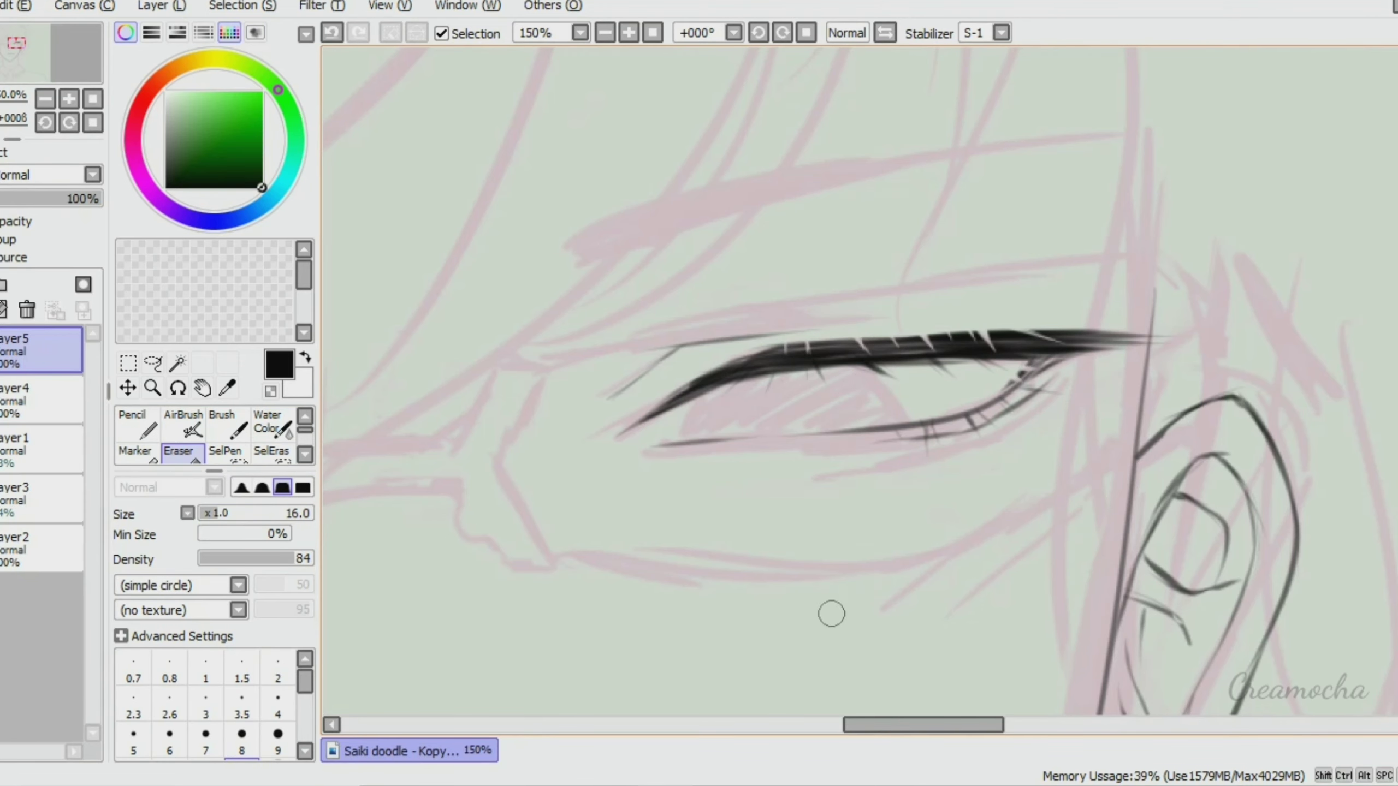
pyautogui.press('b')
pyautogui.keyDown('alt'); pyautogui.click(736, 313); pyautogui.keyUp('alt')
# Try to place a horizontally flipped copy of the inked eye over the opposite eye's sketch
pyautogui.scroll(-3, 736, 312)
pyautogui.scroll(4, 891, 337)
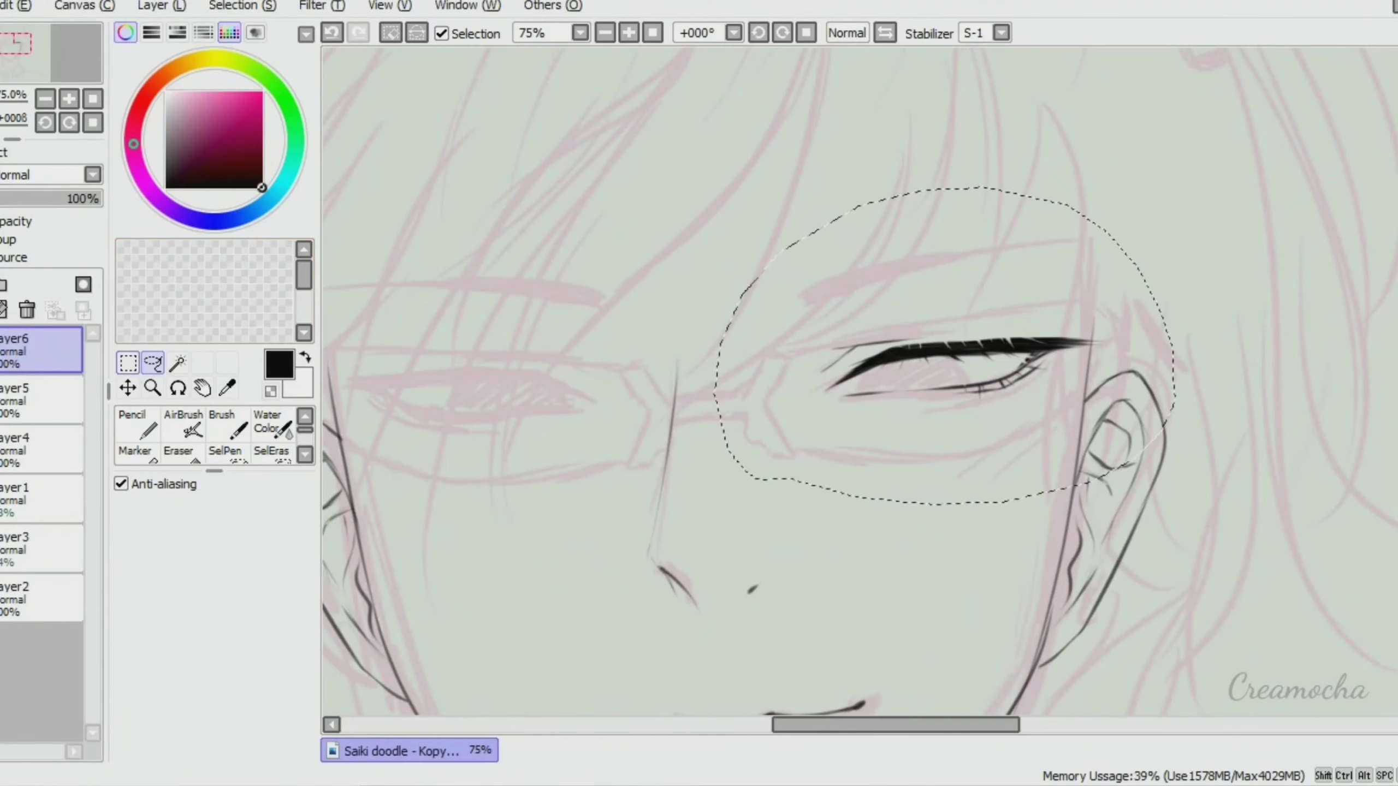
pyautogui.hotkey('ctrl', 't')
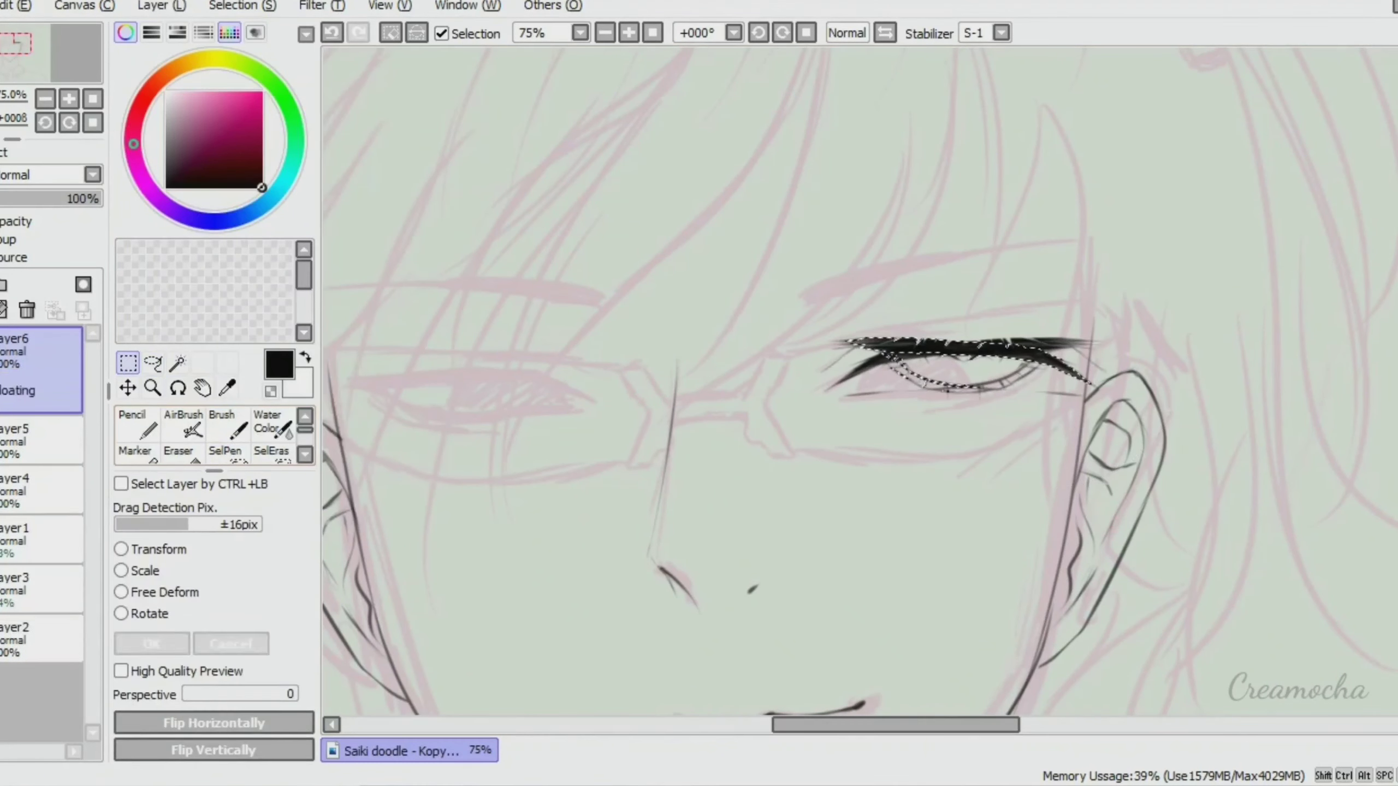
pyautogui.click(213, 723)
pyautogui.moveTo(958, 364); pyautogui.dragTo(462, 394)
pyautogui.press('Return')
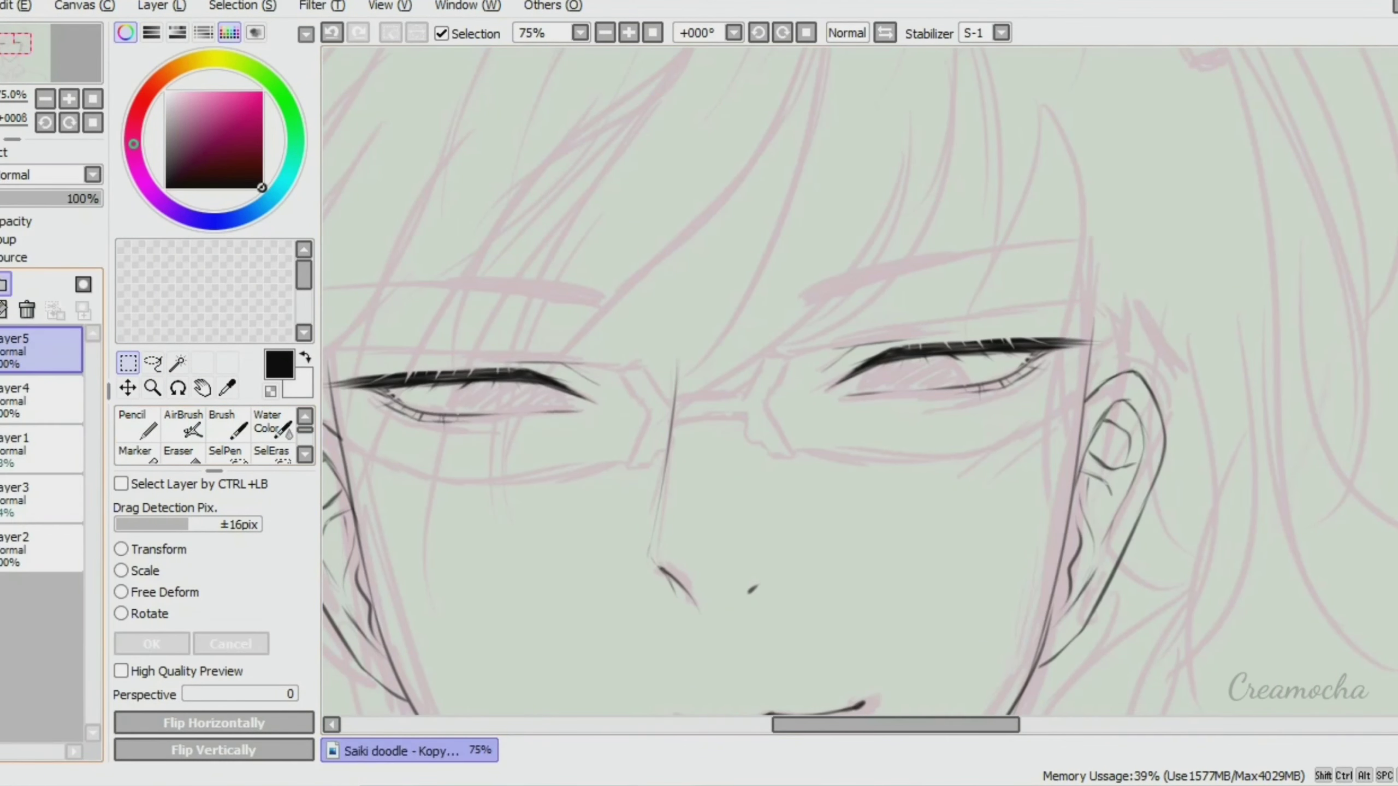
# Ink the long tapered eyebrow outline above the finished eye with the Brush at size 16
pyautogui.press('b')
pyautogui.scroll(2, 998, 228)
pyautogui.moveTo(625, 377)
pyautogui.mouseDown()
pyautogui.moveTo(1006, 271)
pyautogui.moveTo(782, 306)
pyautogui.moveTo(1108, 271)
pyautogui.moveTo(1098, 255)
pyautogui.mouseUp()
pyautogui.hotkey('ctrl', 'z')
pyautogui.hotkey('ctrl', 'z')
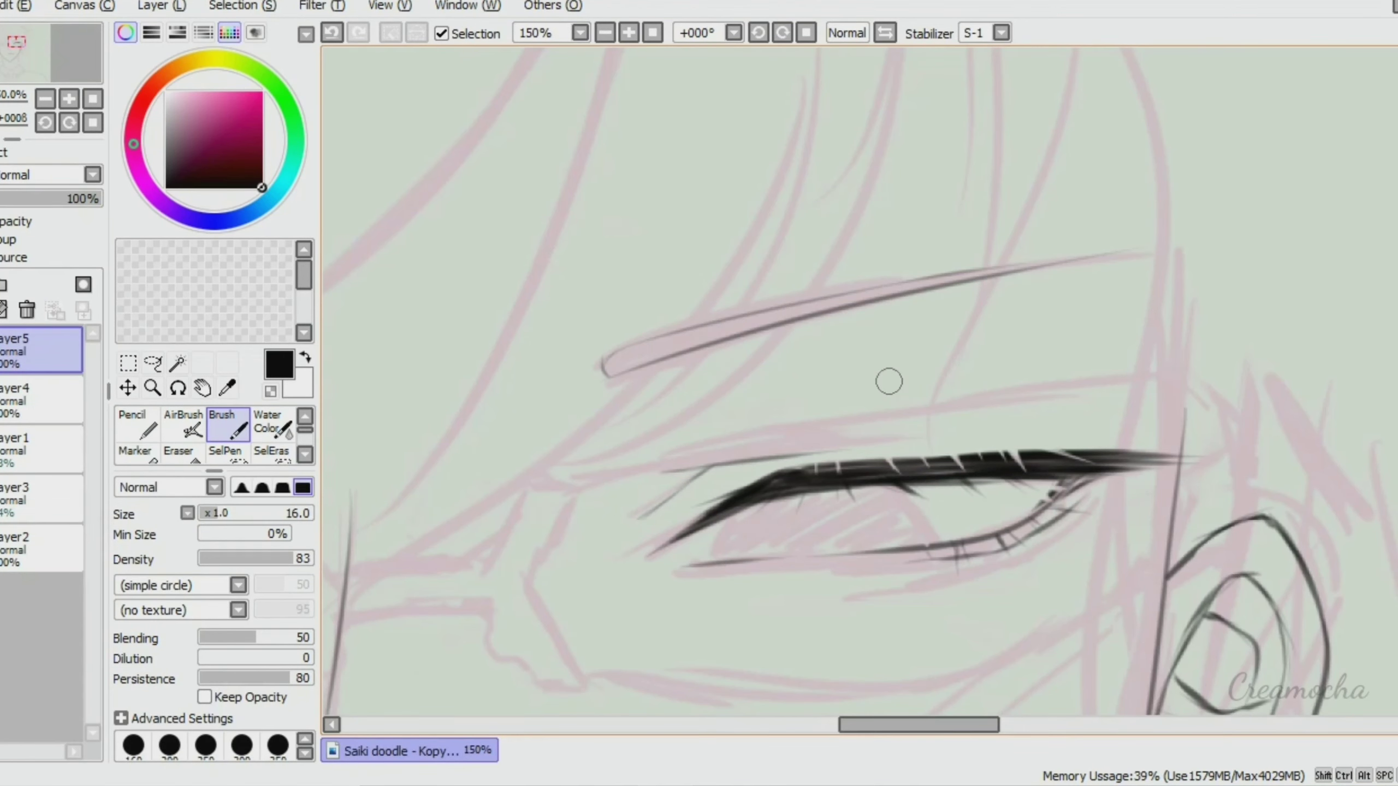
# Select the inked eye together with its eyebrow and paste a copy onto a new layer
pyautogui.scroll(-2, 889, 381)
pyautogui.moveTo(935, 194); pyautogui.dragTo(930, 198)
pyautogui.click(159, 4)
pyautogui.press('Escape')
pyautogui.hotkey('ctrl', 'c')
pyautogui.hotkey('ctrl', 'v')
# Flip the pasted eye and eyebrow horizontally, and move and rotate them to fit the opposite eye's sketch
pyautogui.hotkey('ctrl', 't')
pyautogui.click(213, 723)
pyautogui.moveTo(1078, 446); pyautogui.dragTo(645, 452)
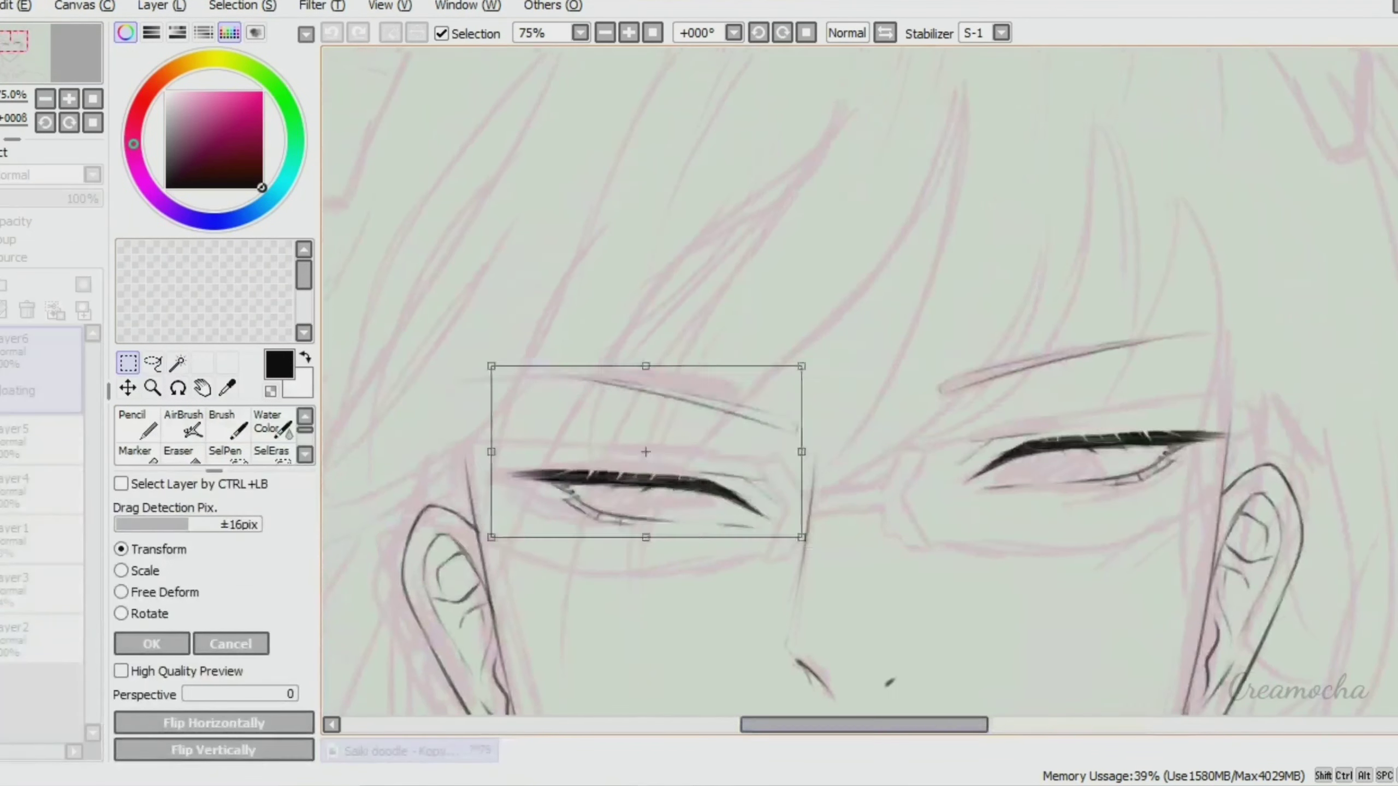
pyautogui.moveTo(826, 457); pyautogui.dragTo(822, 418)
pyautogui.moveTo(649, 446); pyautogui.dragTo(595, 438)
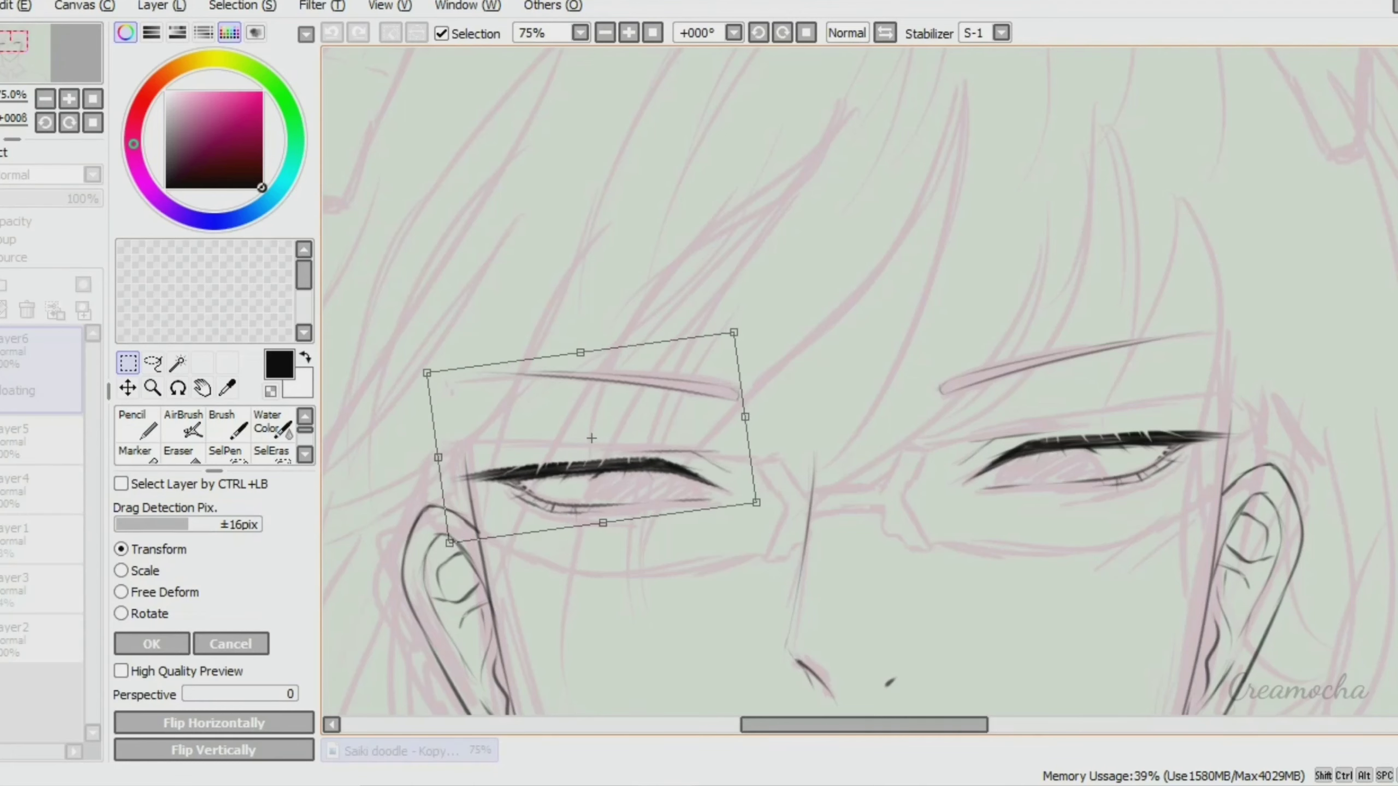
pyautogui.press('Return')
pyautogui.press('b')
pyautogui.scroll(1, 939, 523)
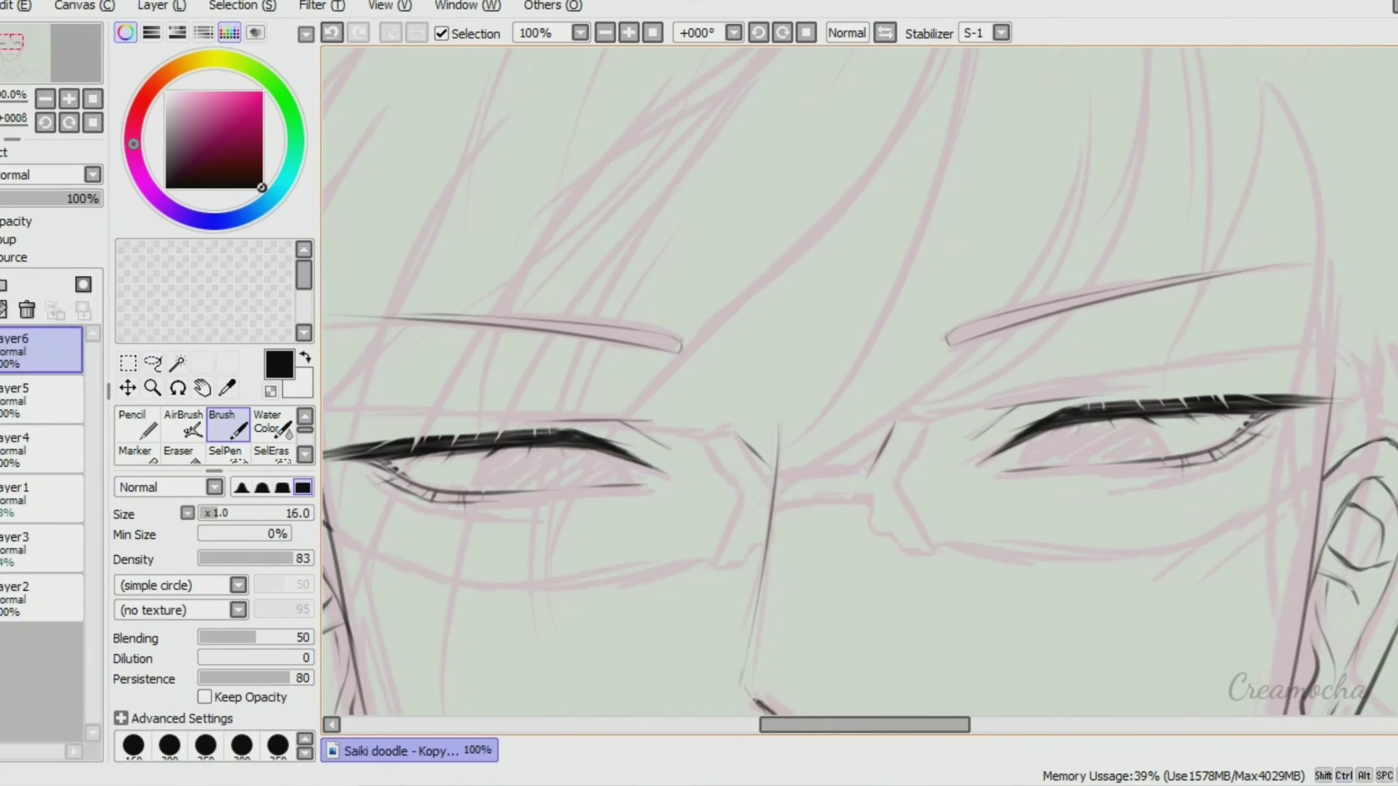
# Ink the glasses' bridge and the angular nose-side frame edges between the eyes with the Brush at size 16
pyautogui.moveTo(895, 423); pyautogui.dragTo(930, 542)
pyautogui.moveTo(874, 493); pyautogui.dragTo(876, 513)
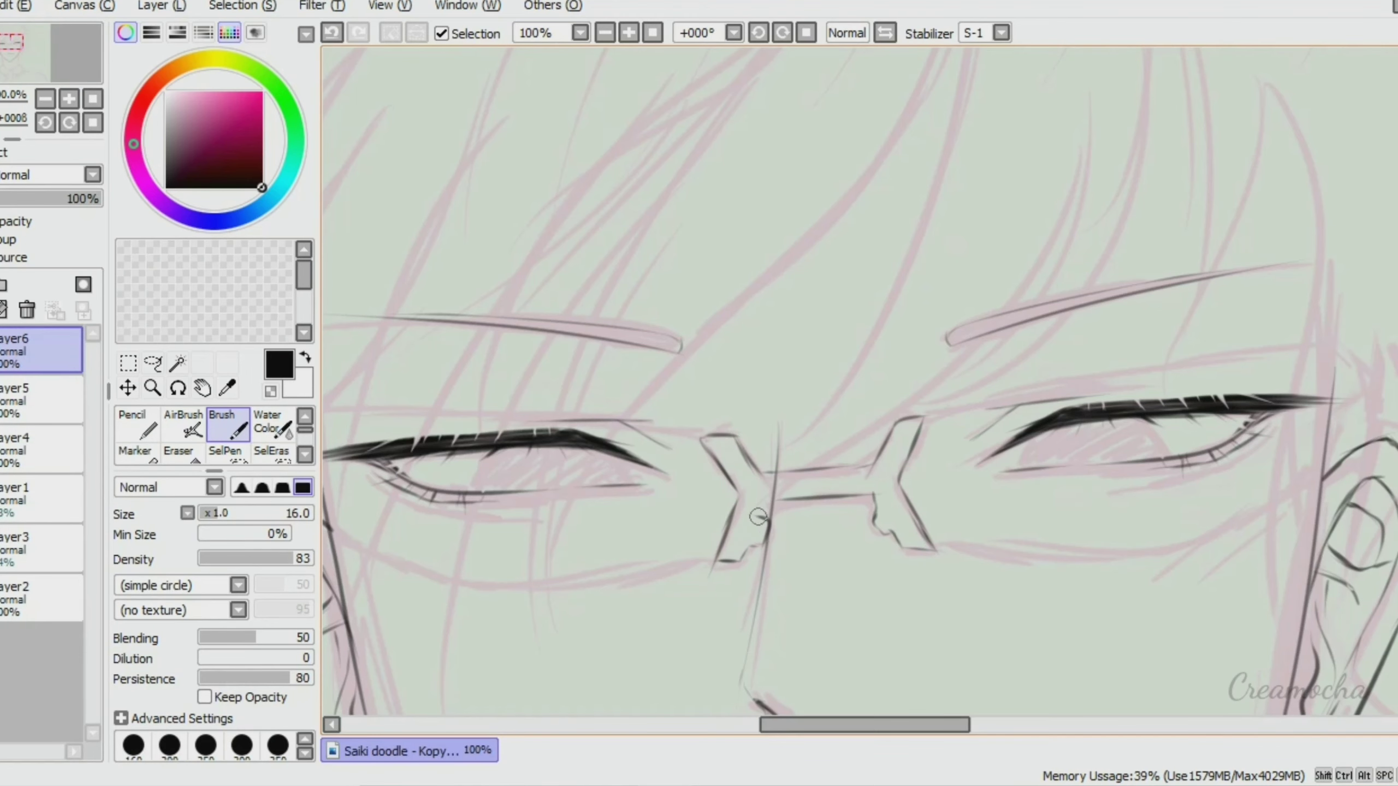
pyautogui.moveTo(847, 469); pyautogui.dragTo(872, 464)
# Ink the folded hinge at the outer corner of the right-hand lens with the Brush at size 11
pyautogui.moveTo(911, 422); pyautogui.dragTo(1357, 346)
pyautogui.hotkey('ctrl', 'z')
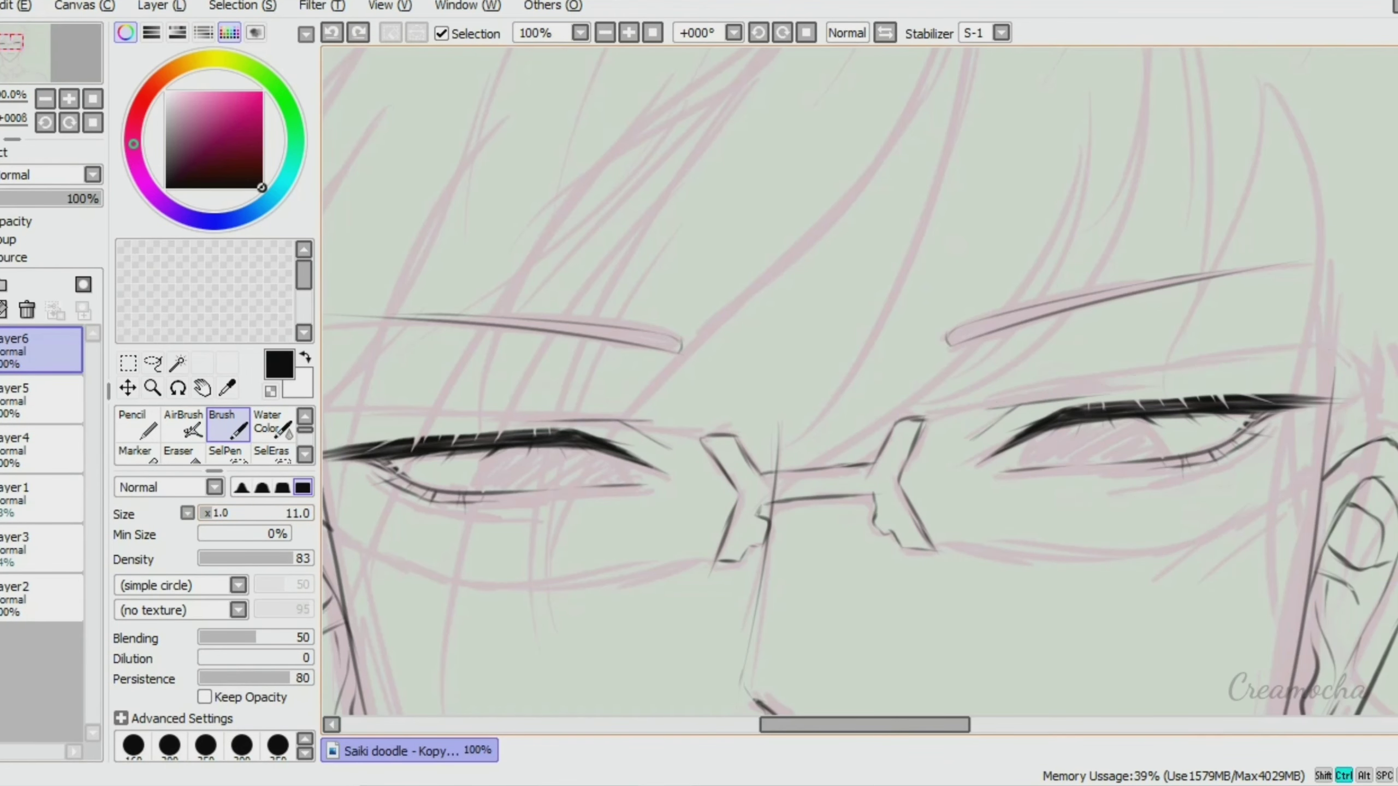
pyautogui.moveTo(913, 421); pyautogui.dragTo(1340, 385)
pyautogui.moveTo(1321, 496); pyautogui.dragTo(1062, 495)
pyautogui.press('[')
pyautogui.press('[')
pyautogui.moveTo(1060, 355); pyautogui.dragTo(1054, 473)
pyautogui.press('e')
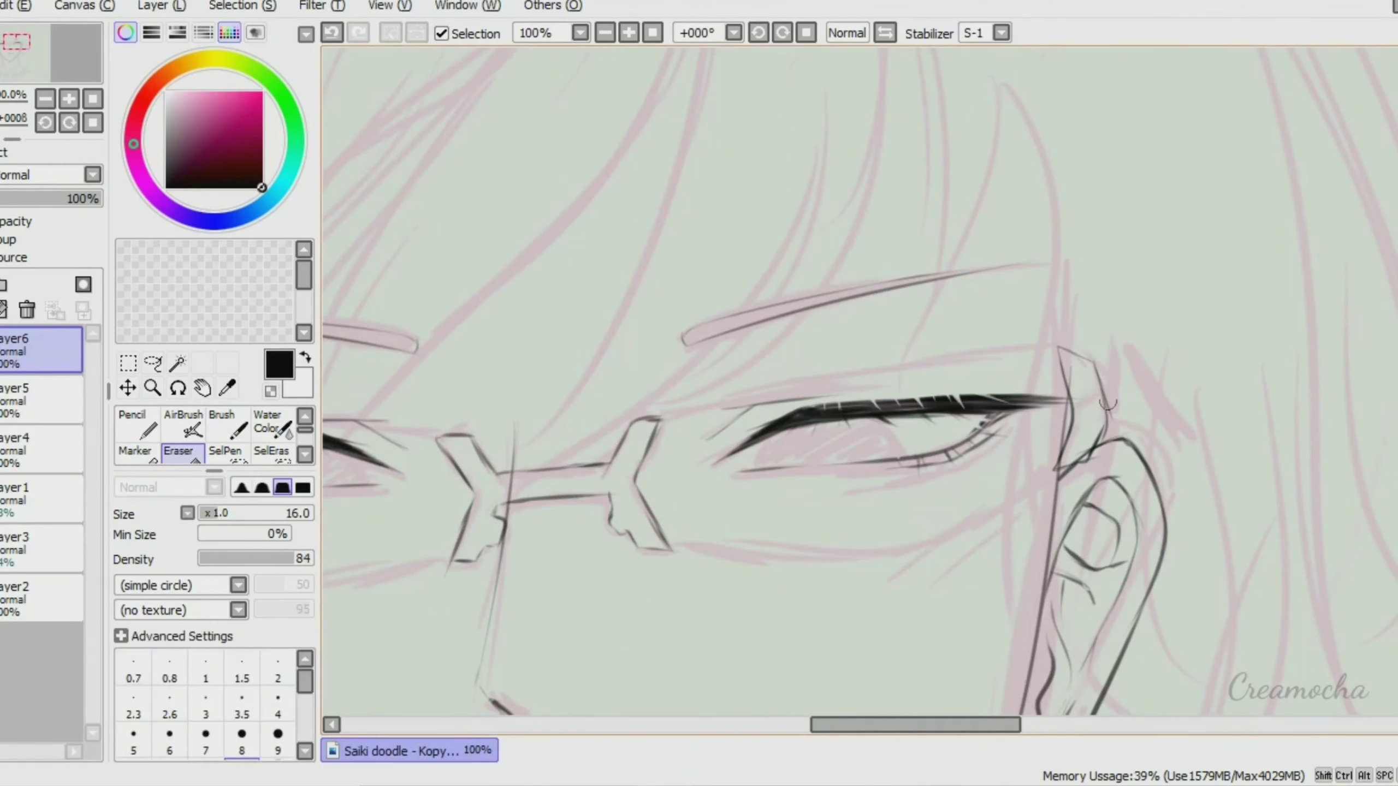
# Ink the upper and lower rims of the right-hand lens, and rework the upper rim where it meets the hinge
pyautogui.press('b')
pyautogui.moveTo(662, 418); pyautogui.dragTo(1059, 347)
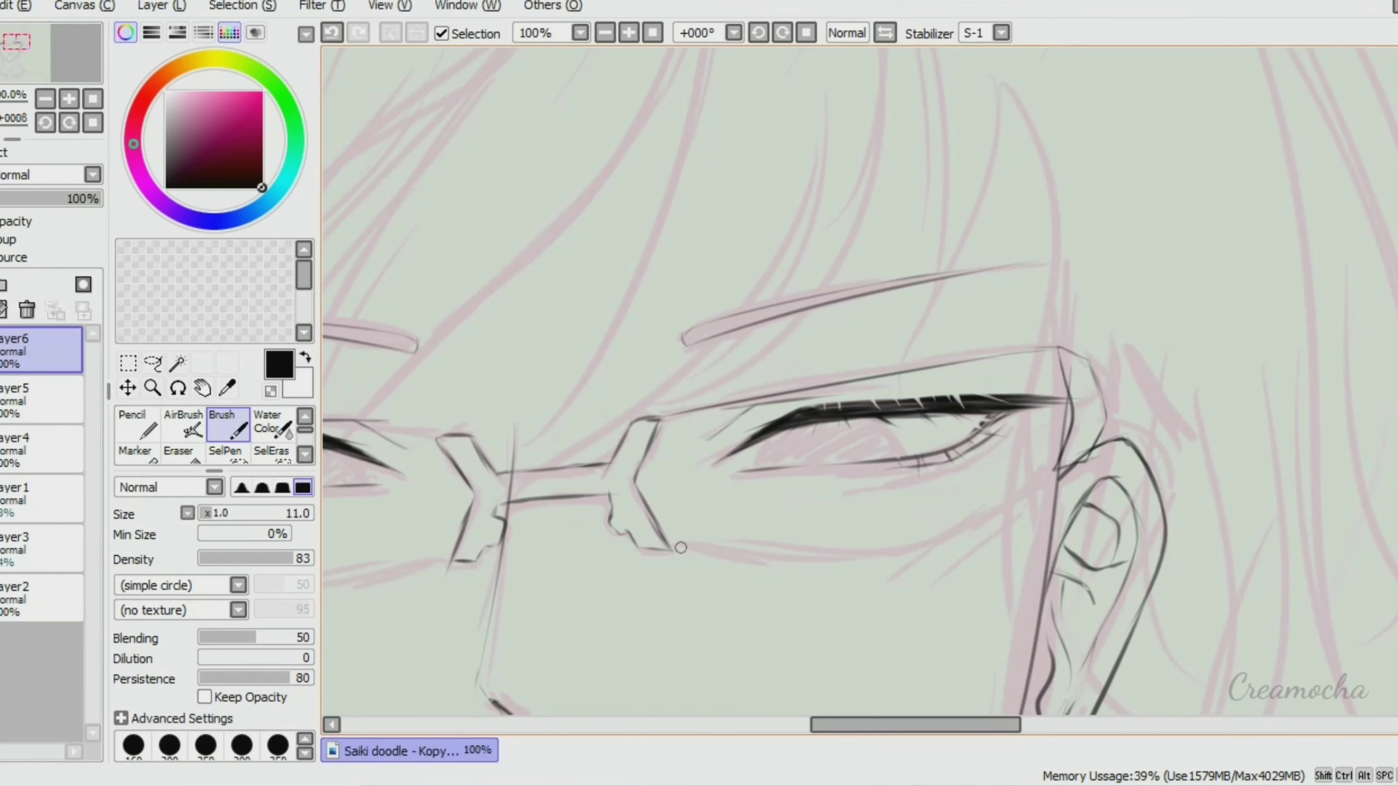
pyautogui.moveTo(673, 551); pyautogui.dragTo(1054, 473)
pyautogui.click(179, 454)
pyautogui.click(135, 424)
pyautogui.click(227, 423)
pyautogui.scroll(2, 1112, 318)
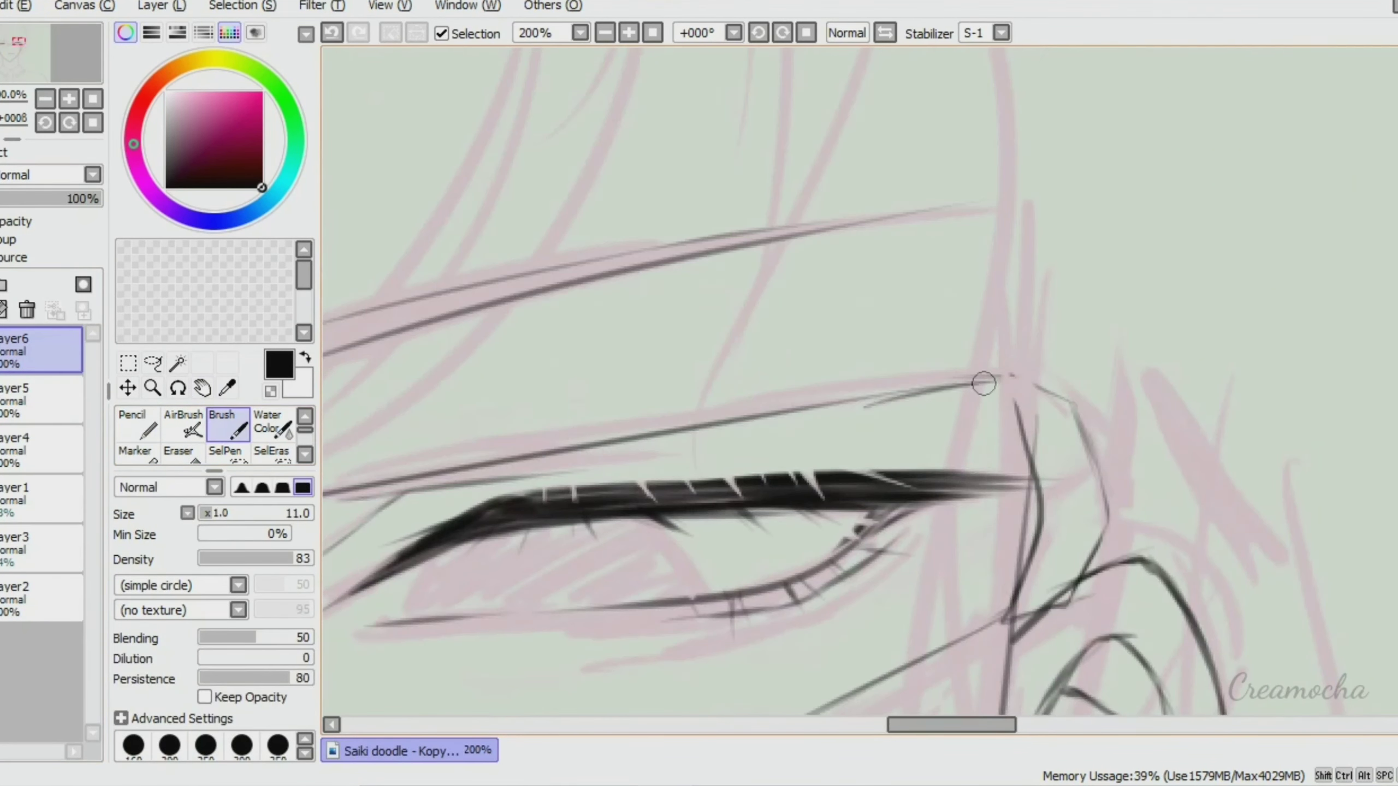
pyautogui.moveTo(810, 410); pyautogui.dragTo(1090, 433)
# Fit a horizontally flipped copy of the lens frame over the opposite eye with Free Deform
pyautogui.scroll(-4, 1090, 433)
pyautogui.scroll(3, 875, 624)
pyautogui.scroll(-1, 876, 624)
pyautogui.hotkey('ctrl', 't')
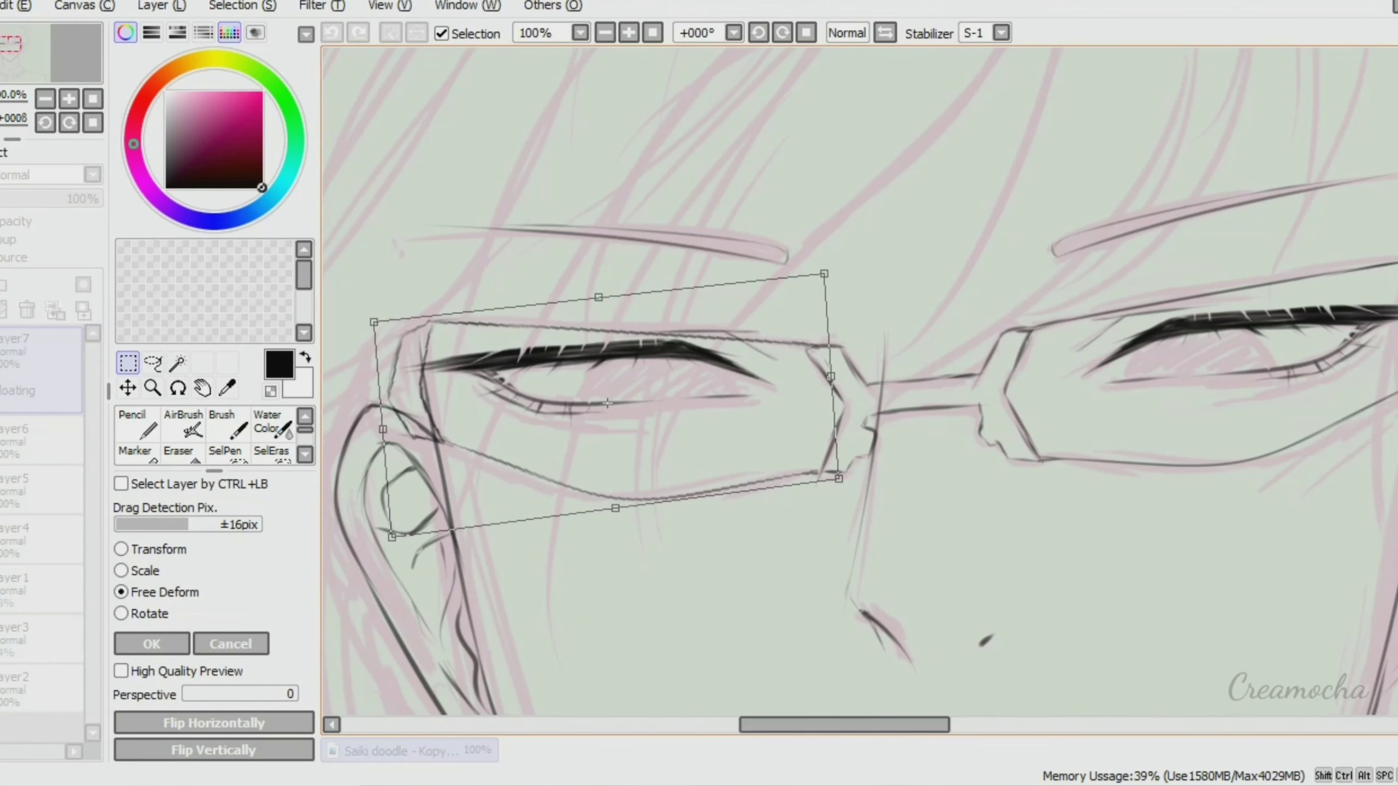
pyautogui.press('Return')
pyautogui.hotkey('ctrl', 'shift', 'n')
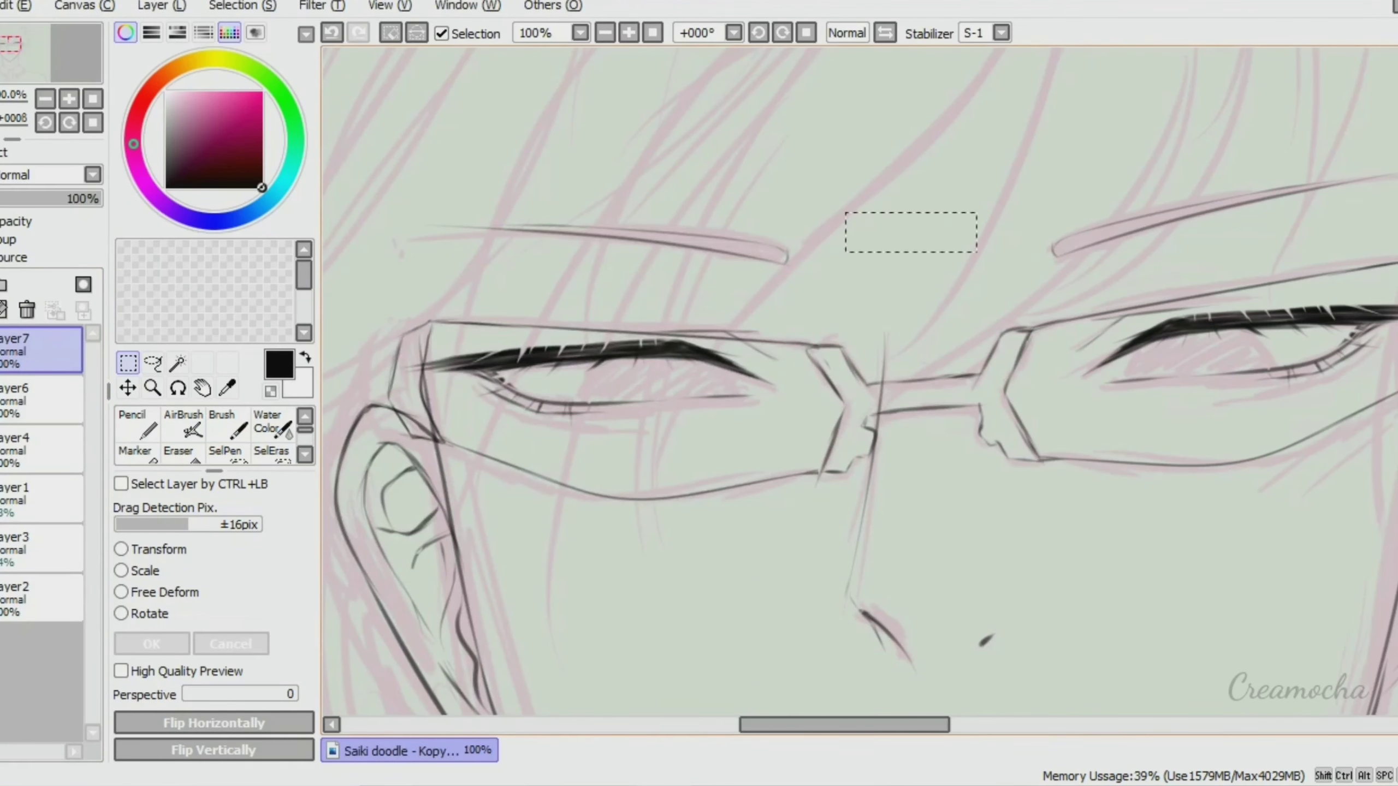
# Lasso the jawline and ears on Layer4 and transform them slightly to adjust the face shape
pyautogui.hotkey('ctrl', '-')
pyautogui.hotkey('ctrl', '-')
pyautogui.hotkey('ctrl', '-')
pyautogui.click(32, 449)
pyautogui.press('l')
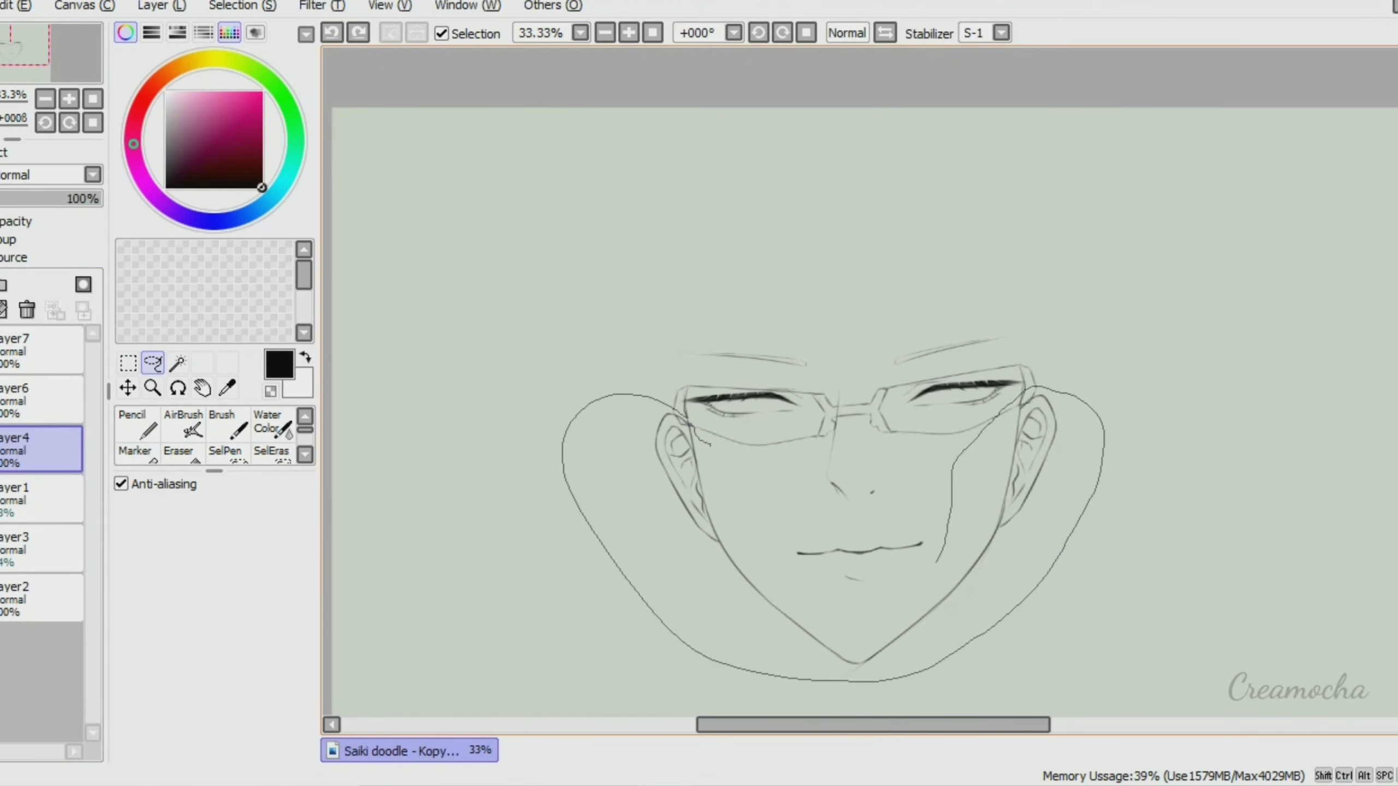
pyautogui.hotkey('ctrl', 't')
pyautogui.press('Return')
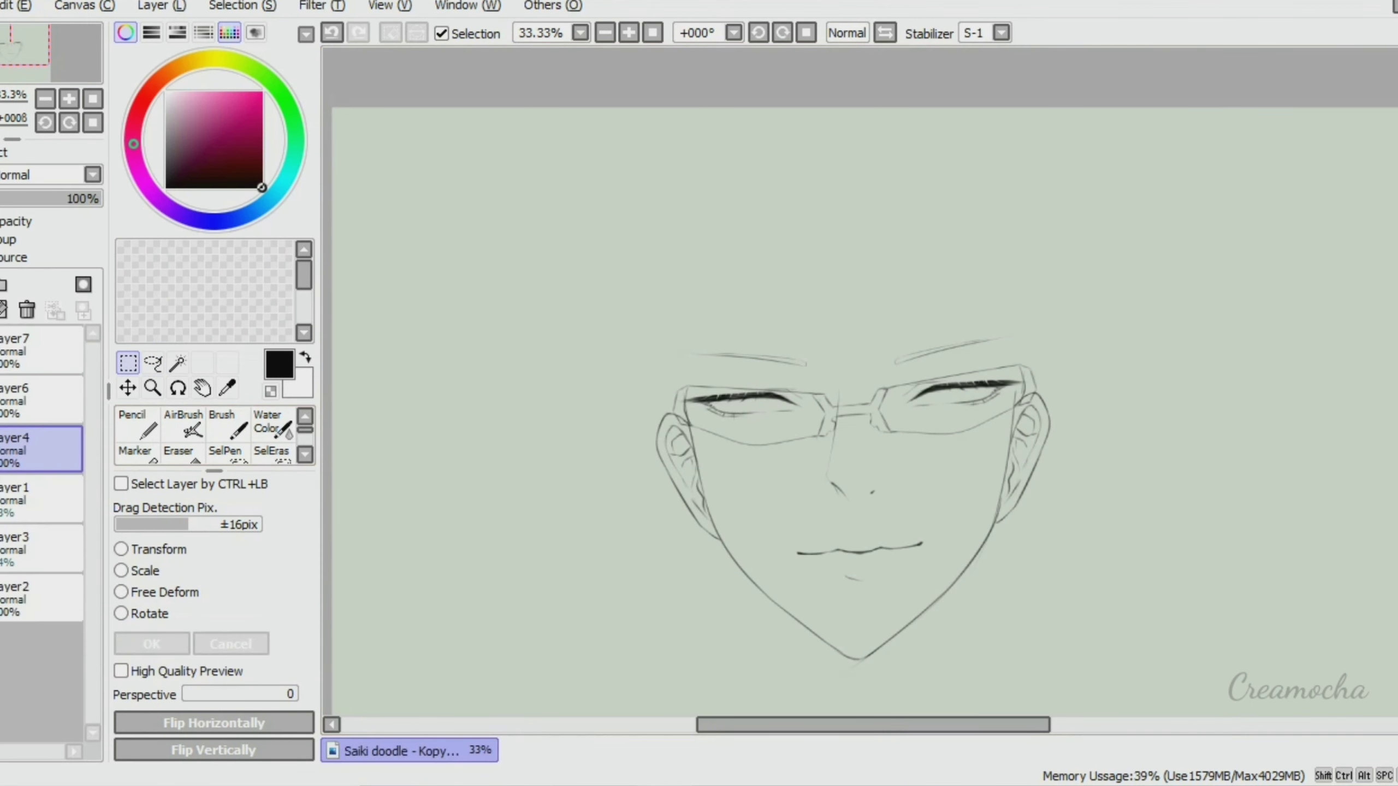
# Lasso the right-hand lens and eye on Layer6 and shift them slightly up and inward
pyautogui.click(33, 399)
pyautogui.moveTo(887, 385); pyautogui.dragTo(889, 424)
pyautogui.hotkey('ctrl', 't')
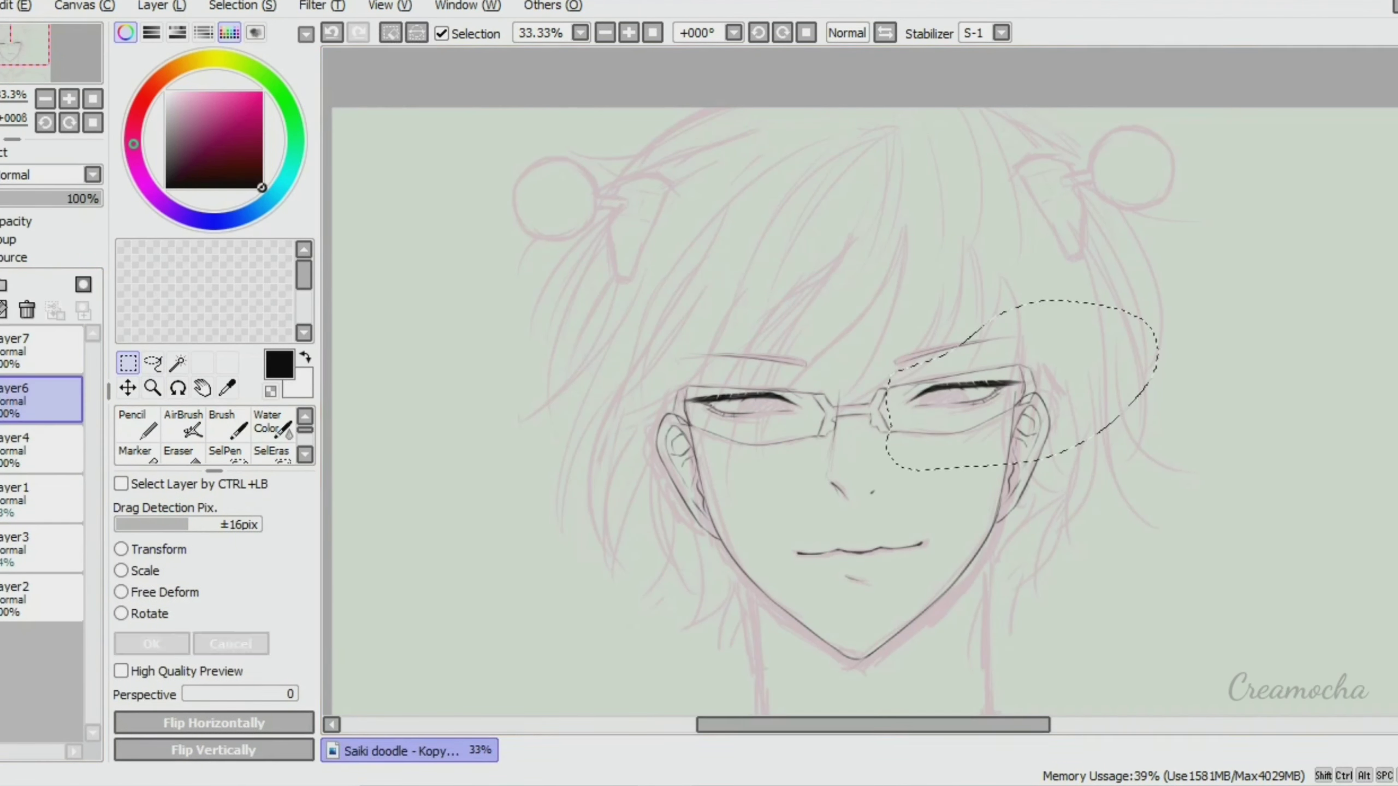
pyautogui.moveTo(1034, 380); pyautogui.dragTo(1025, 371)
pyautogui.hotkey('ctrl', 'd')
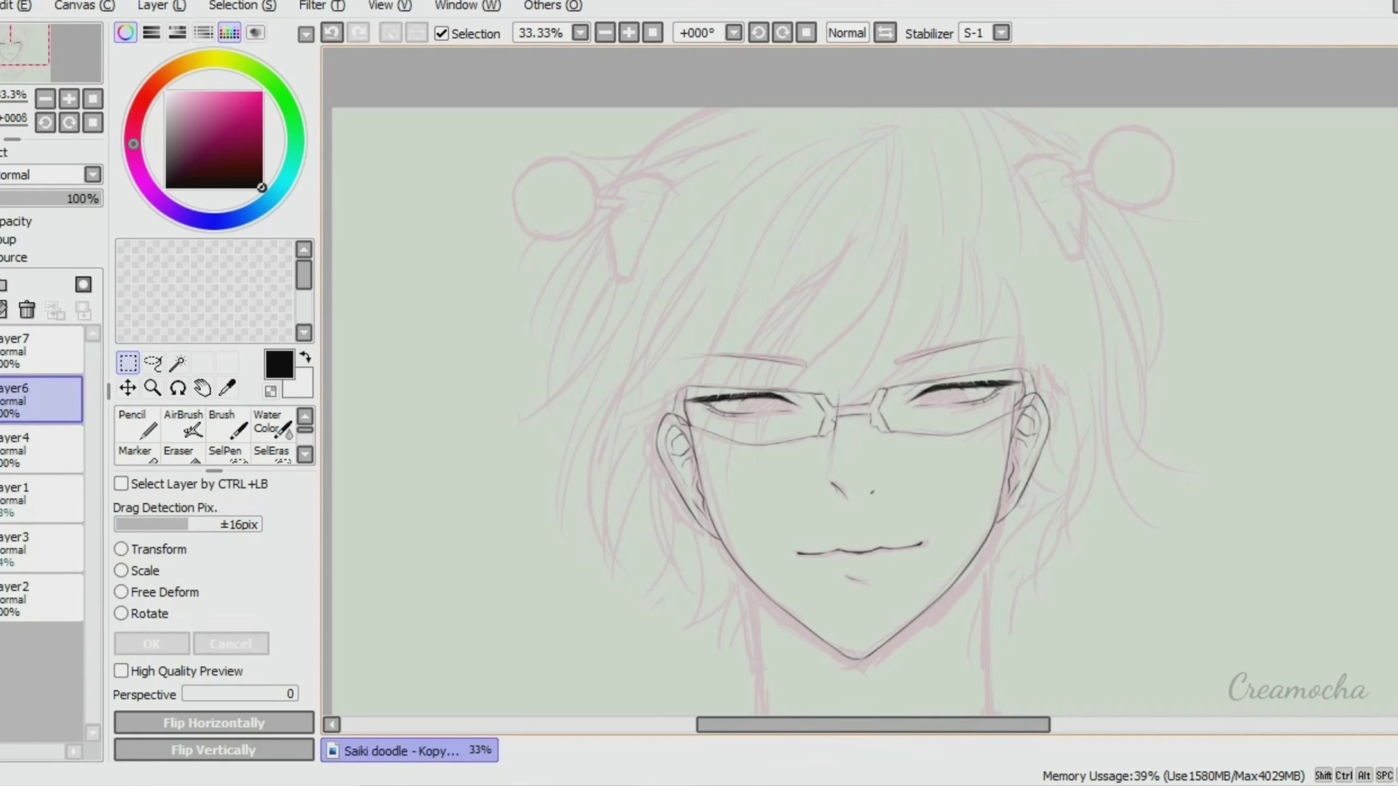
# Set the stabilizer to 14 and ink the first long fringe strand across the left-hand eye on Layer7
pyautogui.click(33, 350)
pyautogui.click(227, 424)
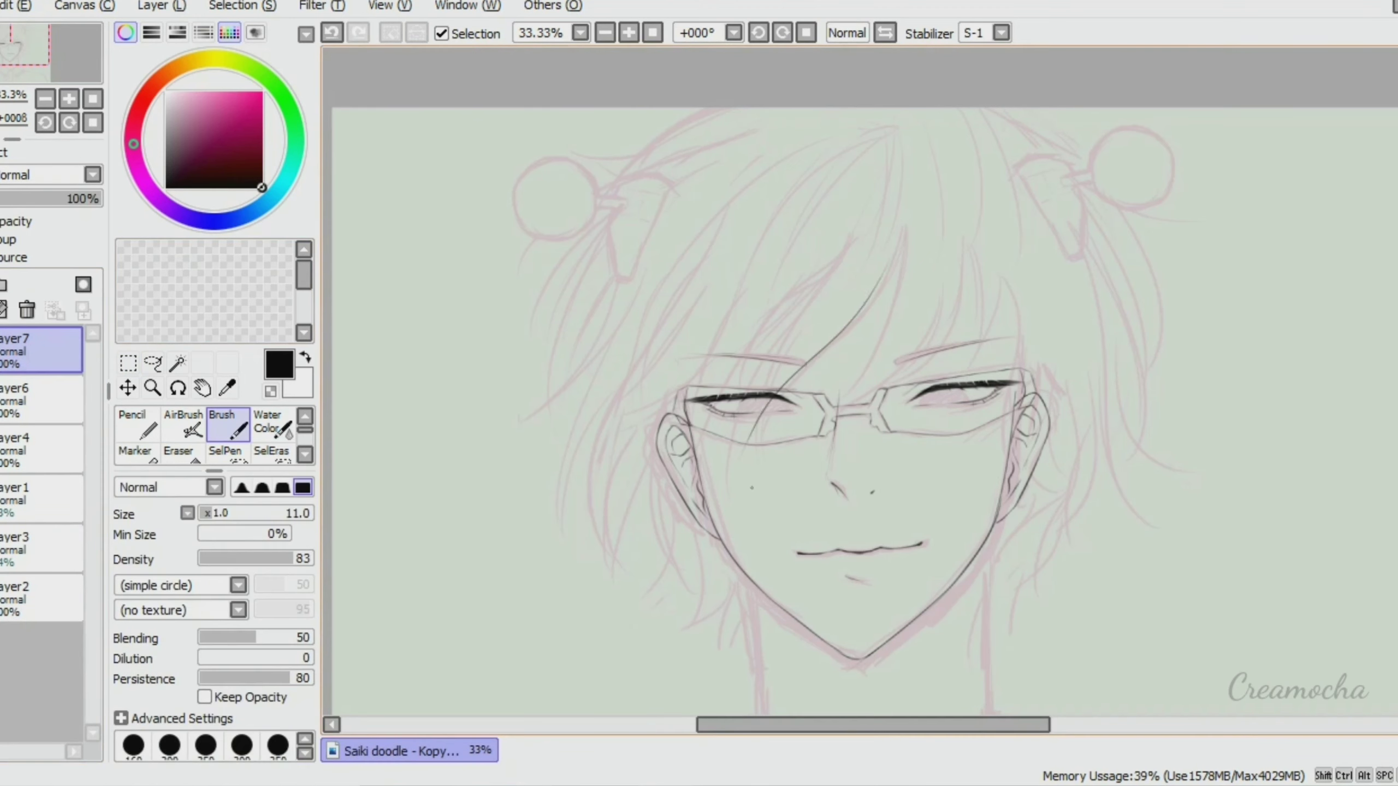
pyautogui.click(1001, 34)
pyautogui.click(979, 396)
pyautogui.moveTo(907, 234); pyautogui.dragTo(773, 426)
pyautogui.hotkey('ctrl', 'z')
pyautogui.click(1000, 33)
pyautogui.click(985, 292)
pyautogui.moveTo(902, 243); pyautogui.dragTo(760, 450)
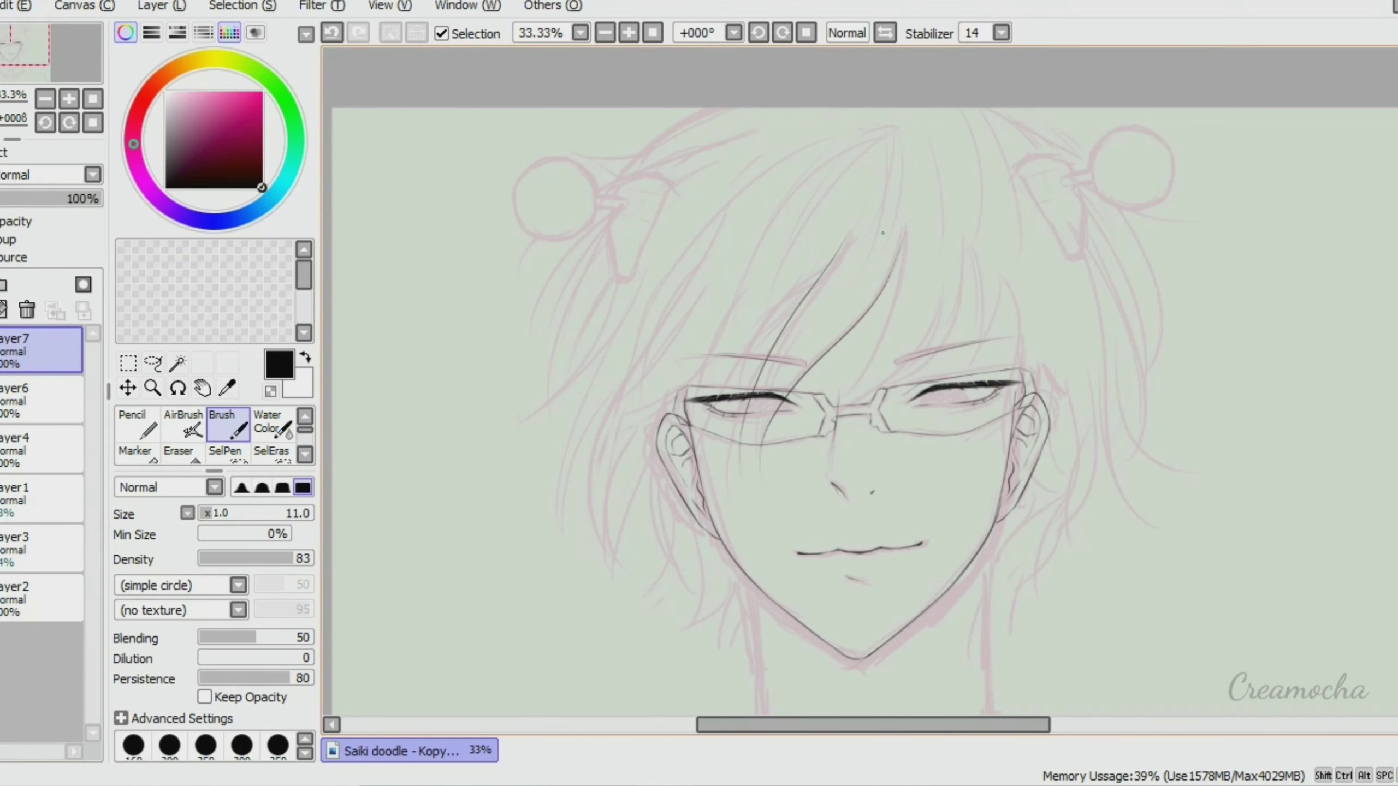
# Ink the central fringe strands falling over the brows and down to the glasses' bridge
pyautogui.moveTo(875, 166); pyautogui.dragTo(795, 356)
pyautogui.hotkey('ctrl', 'z')
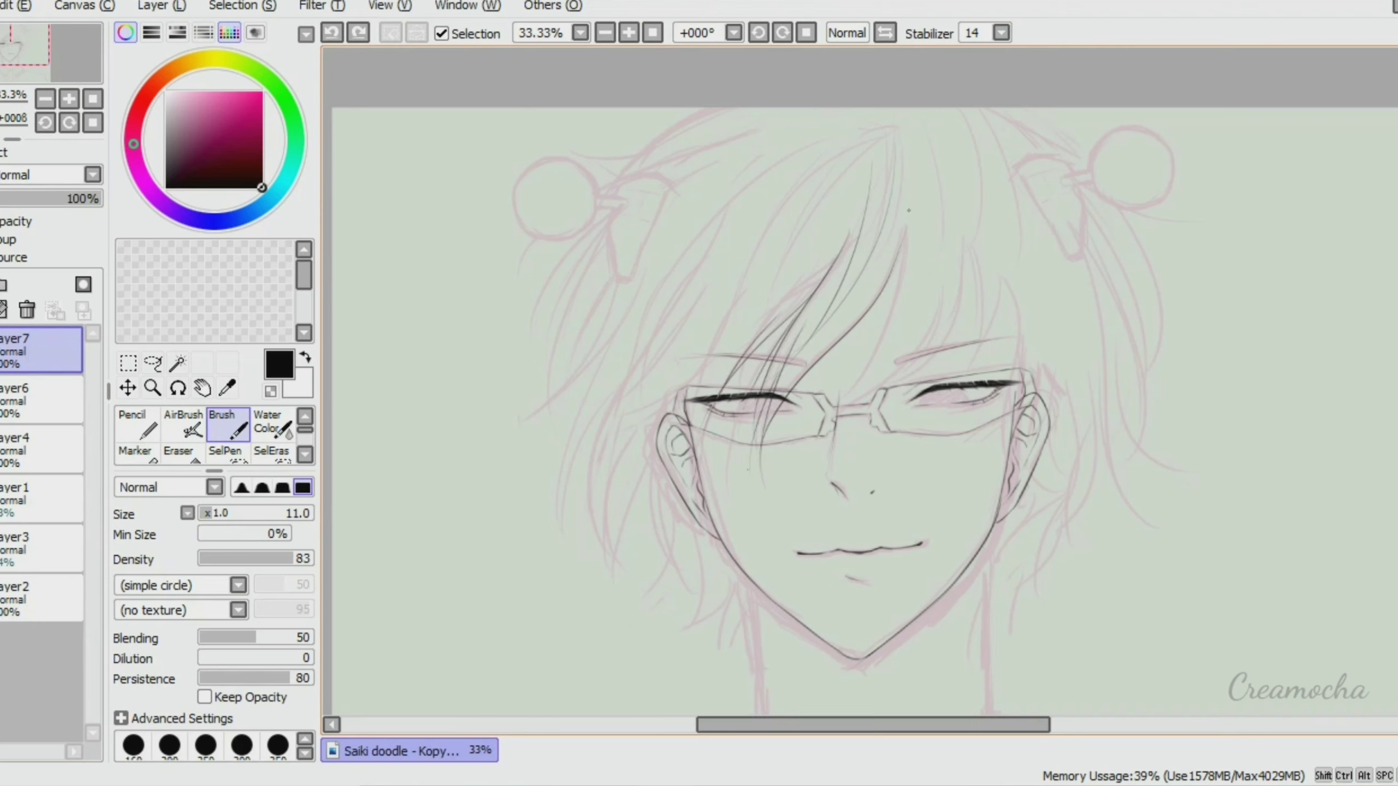
pyautogui.moveTo(909, 210); pyautogui.dragTo(858, 396)
pyautogui.moveTo(935, 275); pyautogui.dragTo(888, 388)
pyautogui.hotkey('ctrl', 'z')
pyautogui.moveTo(961, 229); pyautogui.dragTo(881, 392)
pyautogui.hotkey('ctrl', 'z')
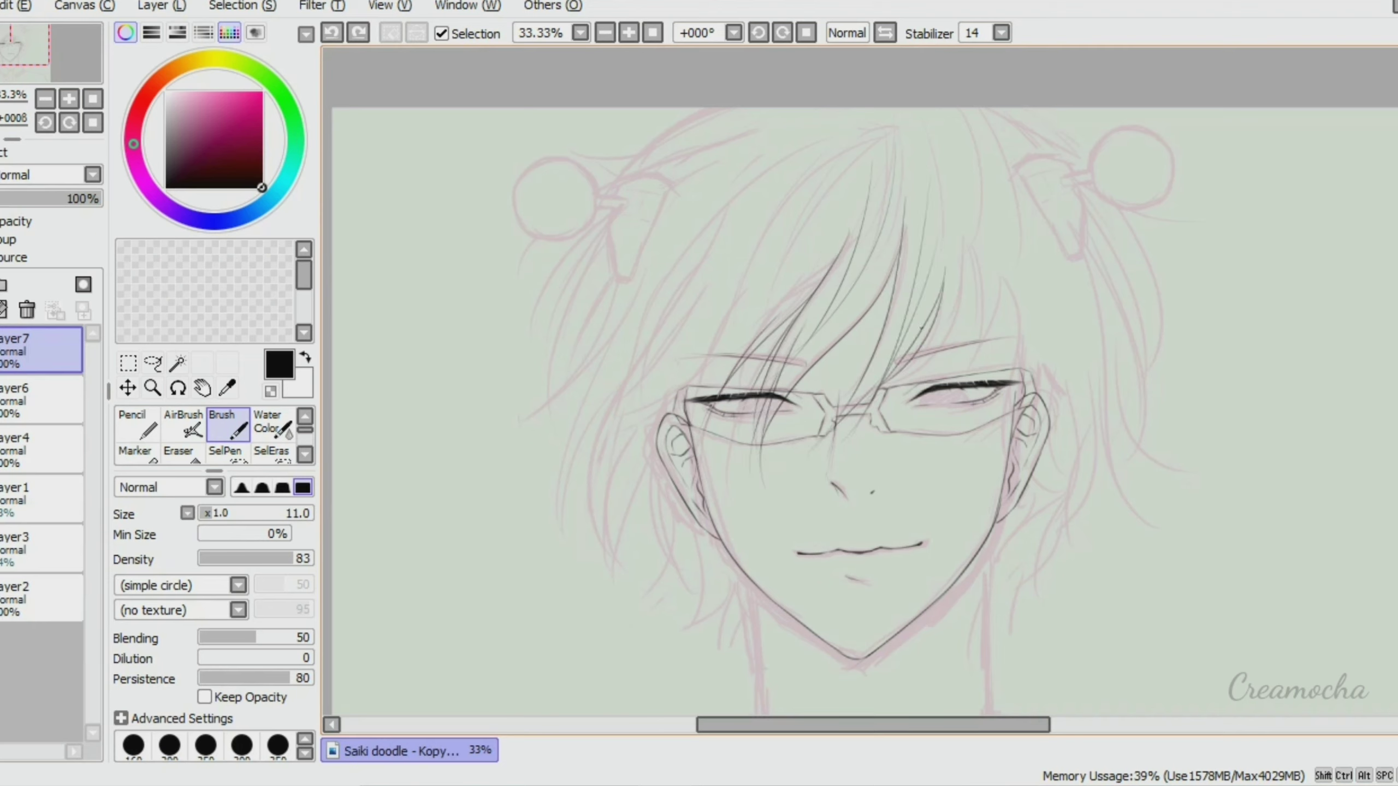
pyautogui.hotkey('ctrl', 'z')
# Ink long curved strands from the parting down to the right-hand brow and eye
pyautogui.scroll(1, 1032, 240)
pyautogui.moveTo(938, 77); pyautogui.dragTo(880, 303)
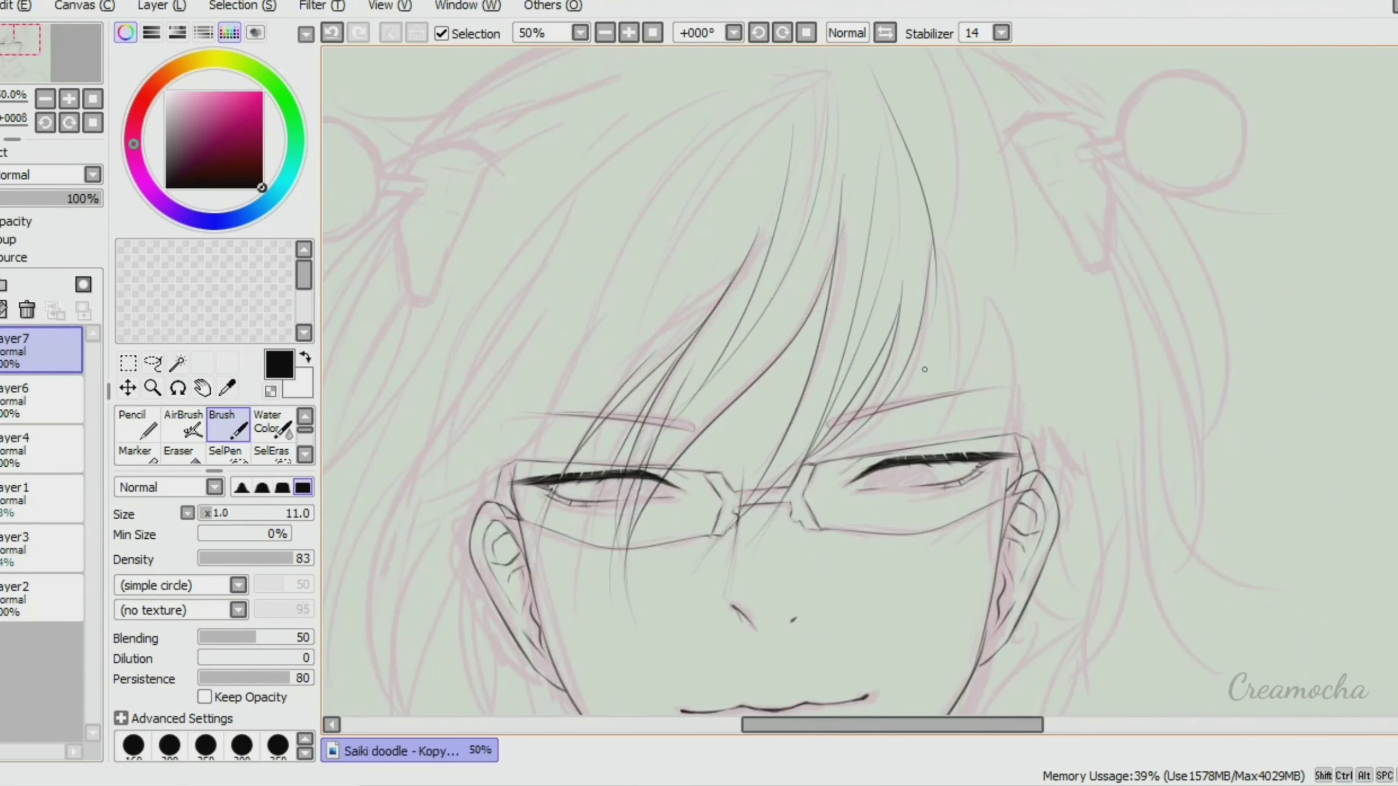
pyautogui.hotkey('ctrl', 'z')
pyautogui.moveTo(876, 85); pyautogui.dragTo(908, 320)
pyautogui.moveTo(970, 113); pyautogui.dragTo(935, 424)
pyautogui.hotkey('ctrl', 'z')
pyautogui.moveTo(930, 229); pyautogui.dragTo(958, 452)
pyautogui.hotkey('ctrl', 'z')
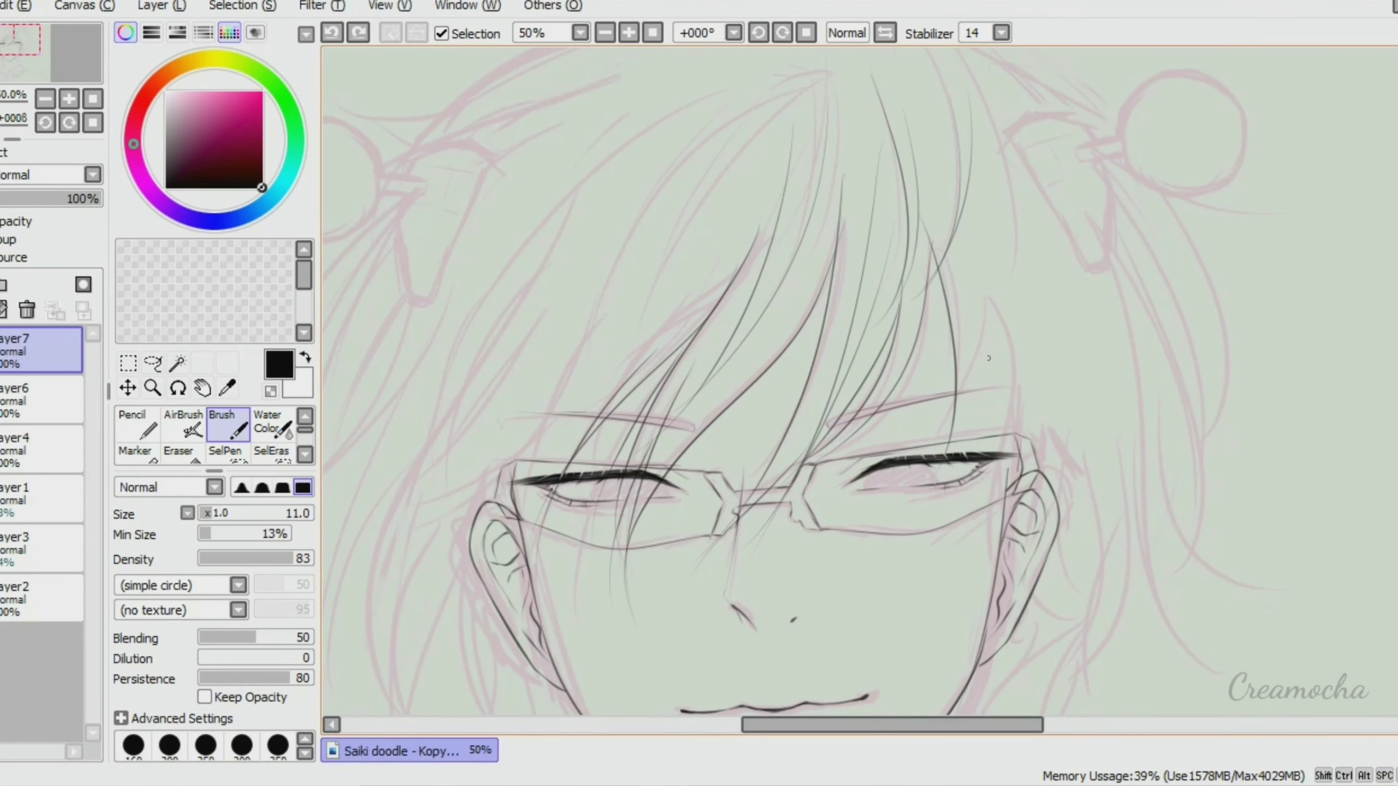
# Ink the hair strands at the right-hand temple and over the ear with the Brush's minimum size at 13%
pyautogui.moveTo(985, 275); pyautogui.dragTo(947, 430)
pyautogui.moveTo(979, 248); pyautogui.dragTo(1016, 609)
pyautogui.hotkey('ctrl', 'z')
pyautogui.moveTo(1045, 353); pyautogui.dragTo(1078, 589)
pyautogui.moveTo(1067, 275); pyautogui.dragTo(1040, 487)
pyautogui.scroll(2, 1040, 487)
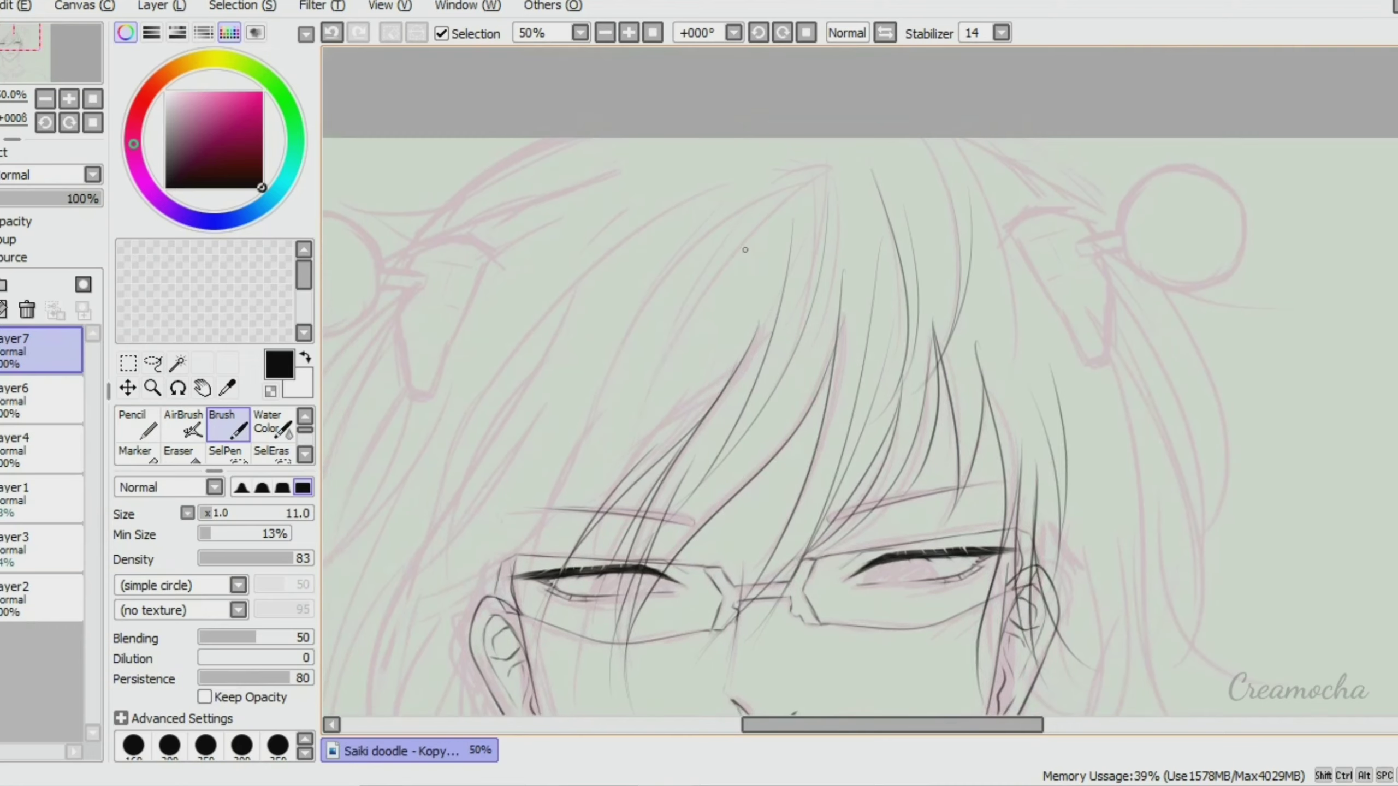
# Ink long strands sweeping from the parting down across the left-hand side of the forehead
pyautogui.hotkey('ctrl', 'z')
pyautogui.moveTo(820, 176); pyautogui.dragTo(656, 453)
pyautogui.hotkey('ctrl', 'z')
pyautogui.moveTo(723, 243); pyautogui.dragTo(662, 370)
pyautogui.moveTo(715, 201); pyautogui.dragTo(473, 487)
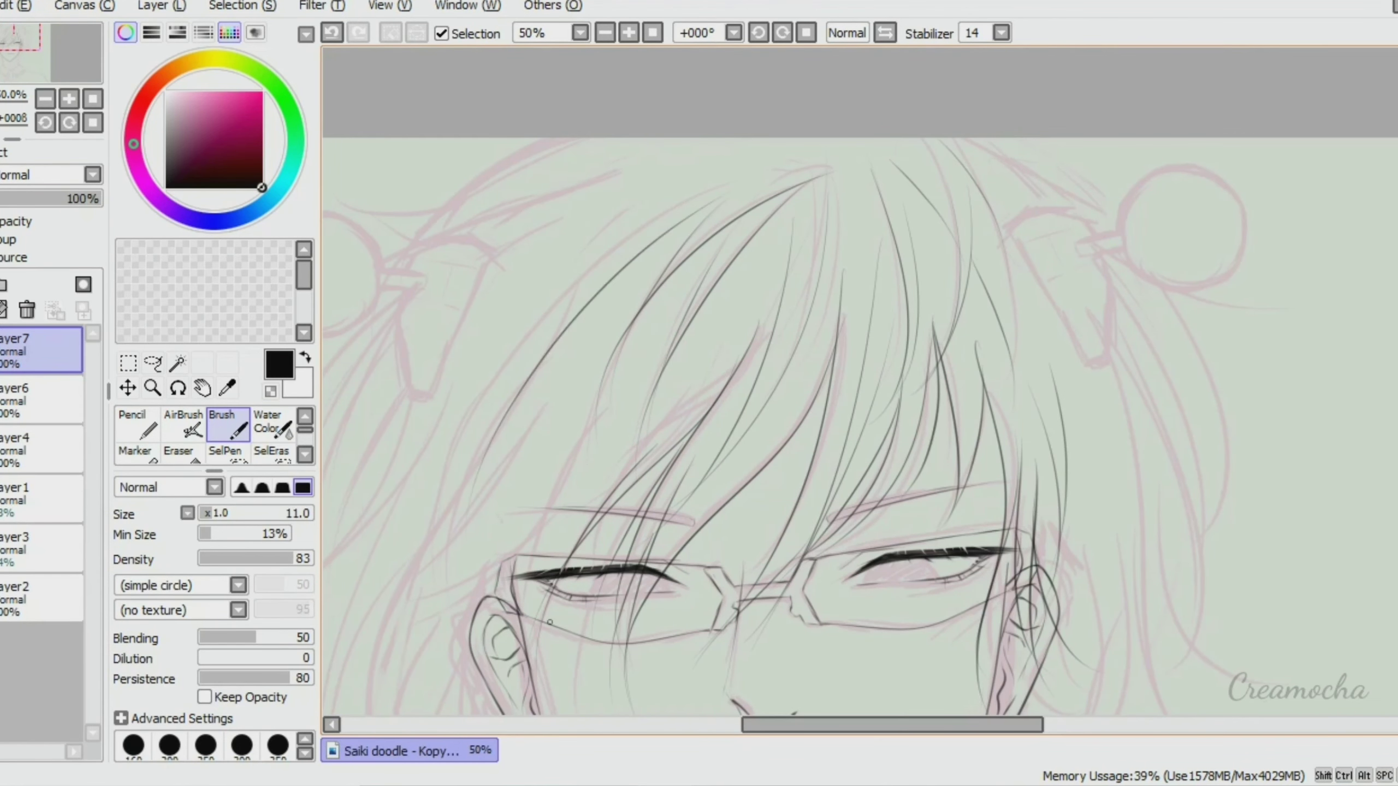
pyautogui.hotkey('ctrl', 'z')
pyautogui.moveTo(602, 223); pyautogui.dragTo(363, 568)
# Ink overlapping strands through the hair mass beside the left-hand temple and around the hairpin sketch
pyautogui.hscroll(-2, 726, 494)
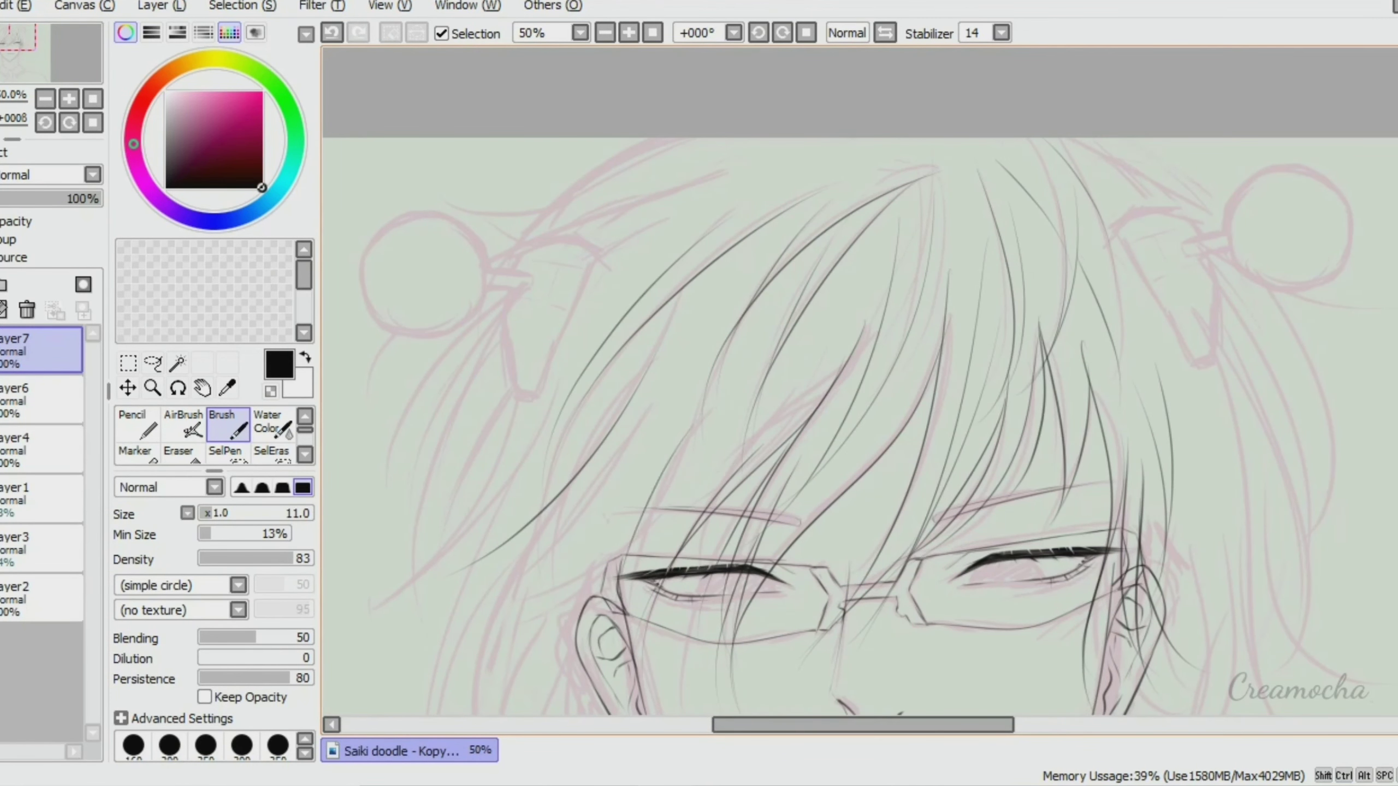
pyautogui.moveTo(759, 398); pyautogui.dragTo(635, 573)
pyautogui.moveTo(641, 413); pyautogui.dragTo(457, 617)
pyautogui.moveTo(550, 385); pyautogui.dragTo(415, 583)
pyautogui.moveTo(731, 172); pyautogui.dragTo(518, 391)
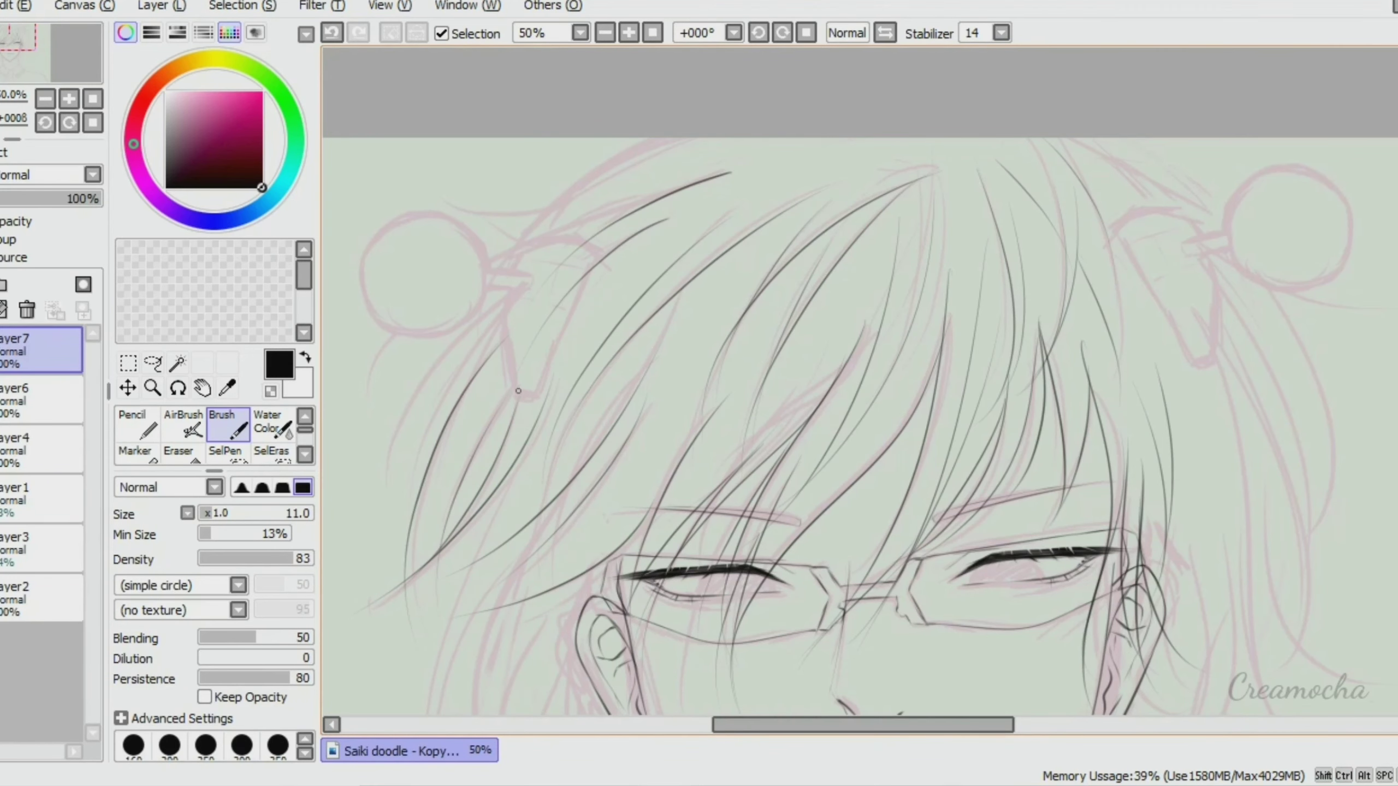
# Ink the outer crown contour and the long outer strands passing the left-hand hairpin's ball
pyautogui.moveTo(440, 216); pyautogui.dragTo(660, 138)
pyautogui.hotkey('ctrl', 'z')
pyautogui.moveTo(585, 185)
pyautogui.mouseDown()
pyautogui.moveTo(386, 428)
pyautogui.moveTo(432, 356)
pyautogui.mouseUp()
pyautogui.moveTo(542, 249); pyautogui.dragTo(386, 465)
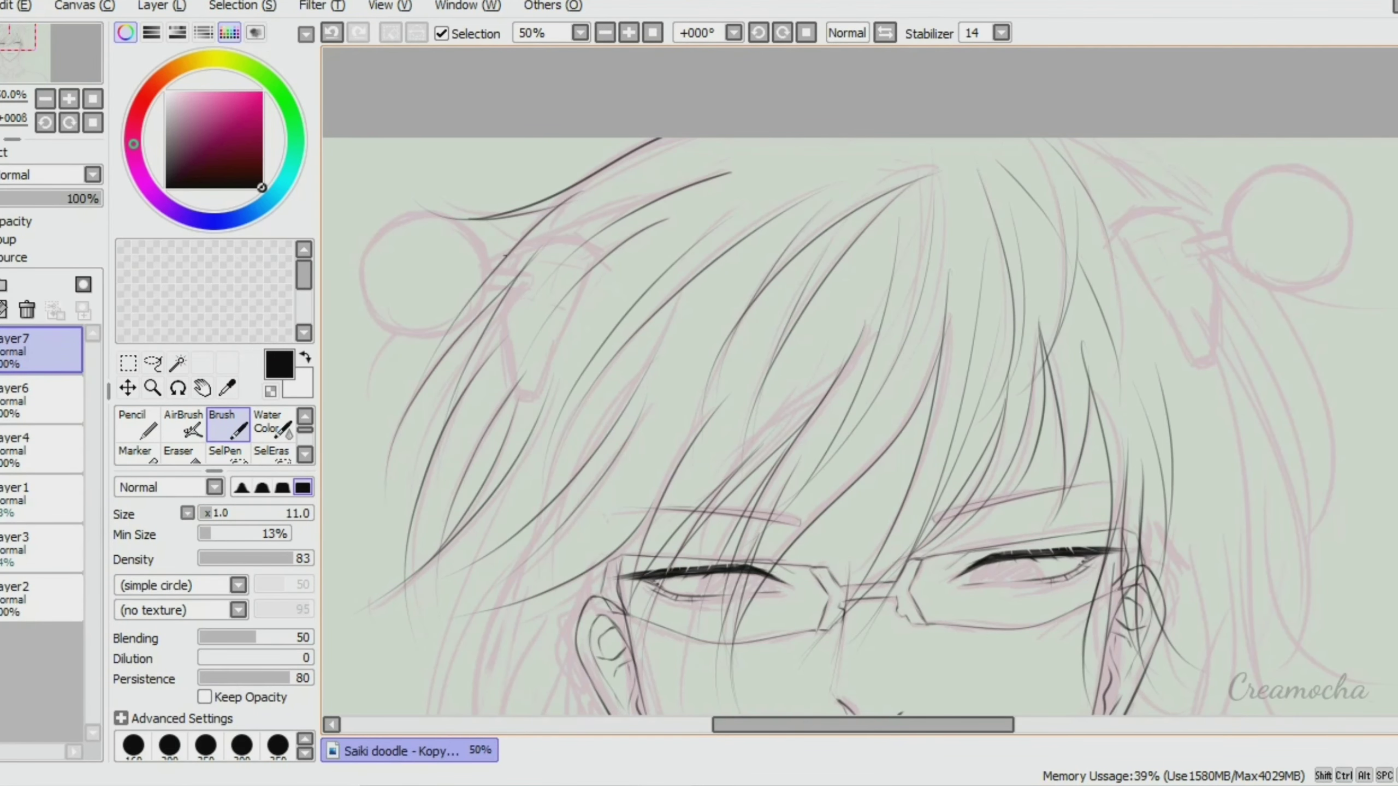
pyautogui.moveTo(636, 422); pyautogui.dragTo(595, 523)
pyautogui.scroll(-4, 635, 422)
pyautogui.hotkey('ctrl', 'z')
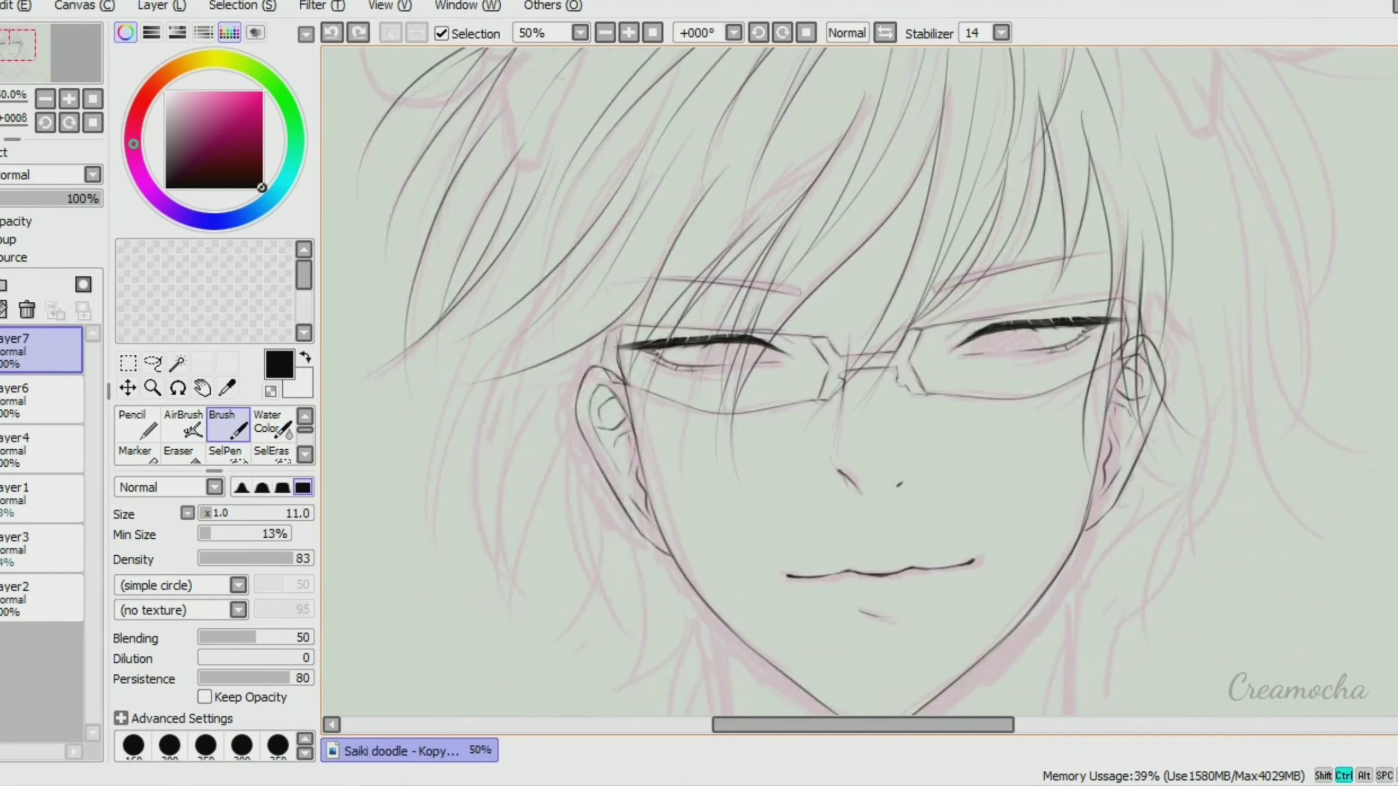
# Mirror the canvas view and ink strands on the unfinished side of the hair with the Brush's minimum size at 11%
pyautogui.scroll(5, 536, 217)
pyautogui.click(846, 32)
pyautogui.click(202, 534)
pyautogui.moveTo(935, 138); pyautogui.dragTo(1045, 496)
pyautogui.moveTo(703, 264); pyautogui.dragTo(570, 544)
pyautogui.moveTo(655, 260); pyautogui.dragTo(550, 597)
pyautogui.hotkey('ctrl', 'z')
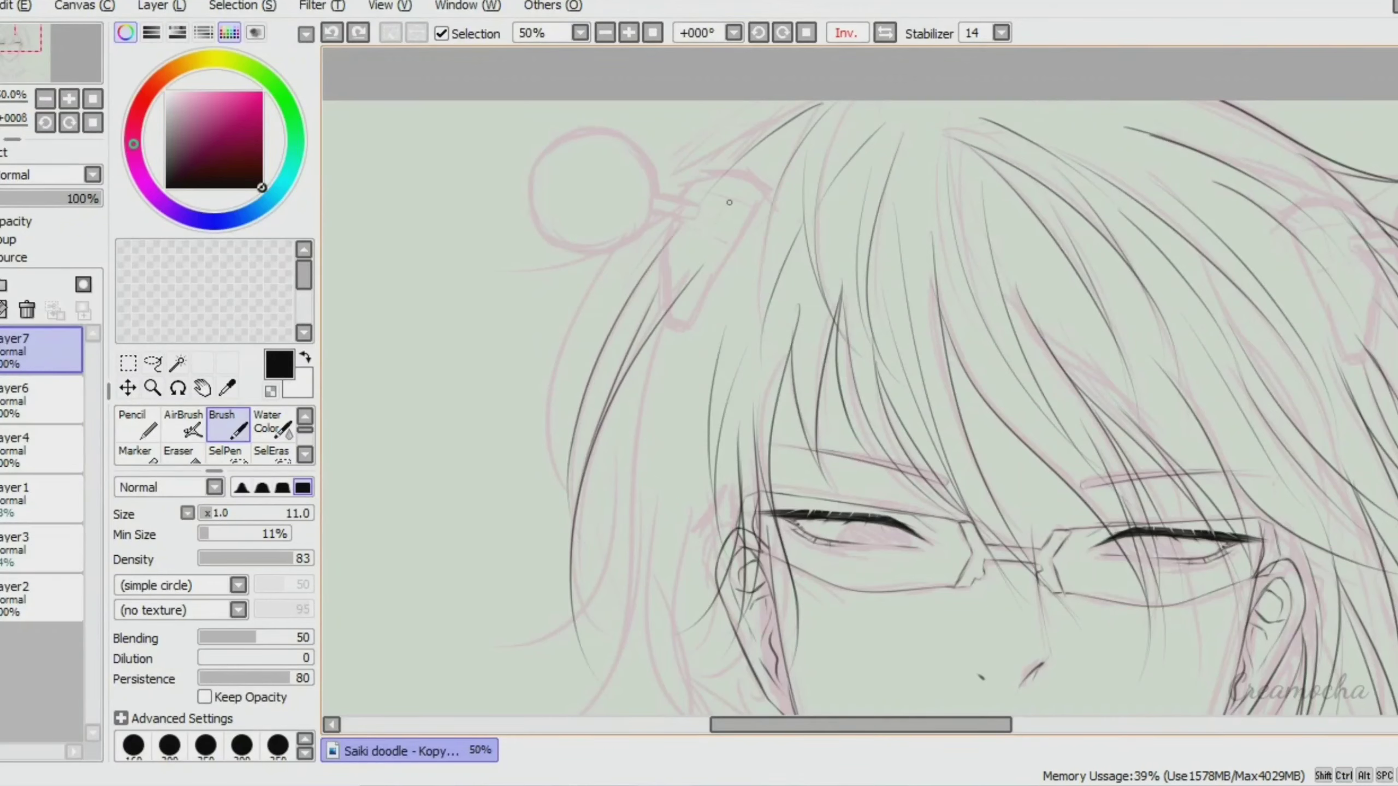
# Ink the rounded outer hair contour and the flicked strand crossing beneath the hairpin's ball on the unfinished side
pyautogui.moveTo(811, 105); pyautogui.dragTo(552, 425)
pyautogui.hotkey('ctrl', 'z')
pyautogui.moveTo(553, 496)
pyautogui.mouseDown()
pyautogui.moveTo(726, 176)
pyautogui.moveTo(799, 107)
pyautogui.mouseUp()
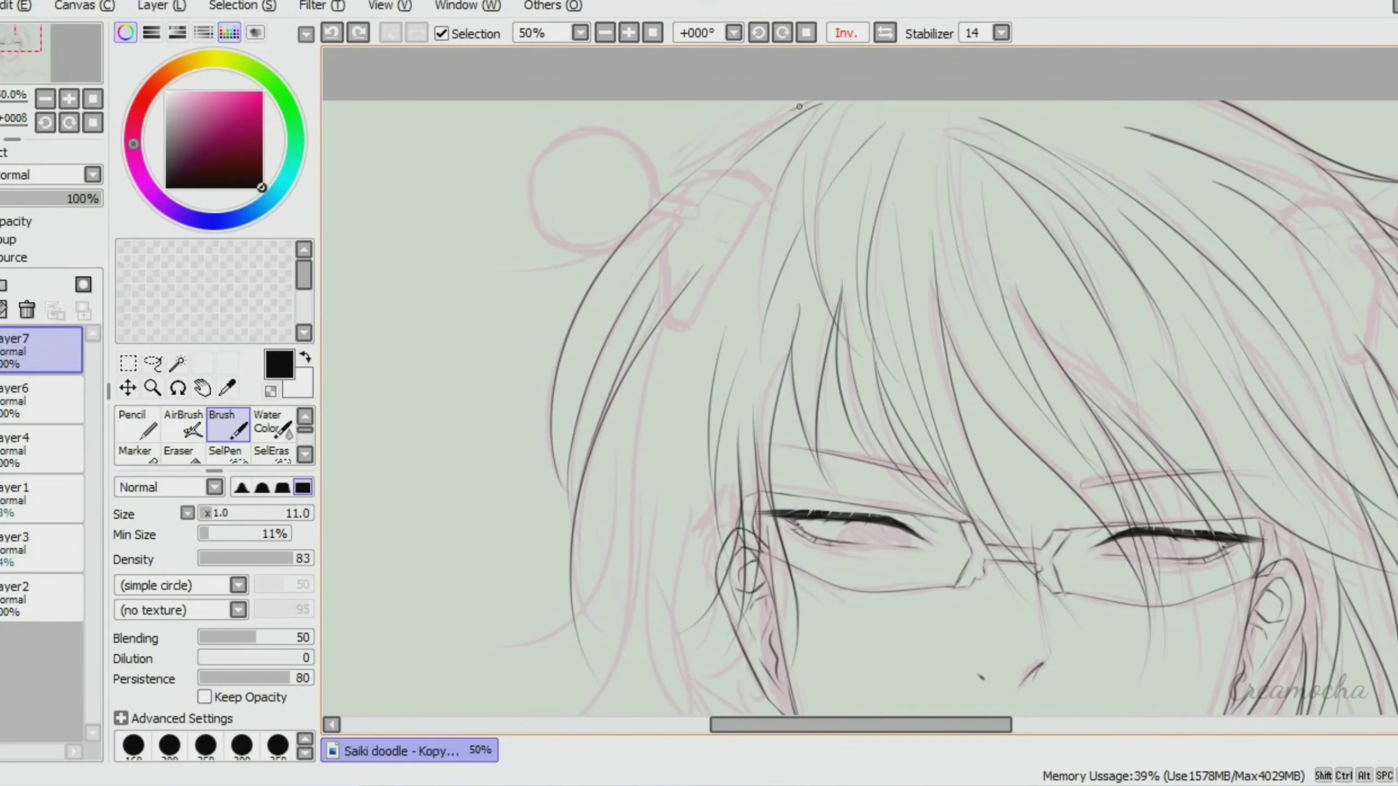
pyautogui.moveTo(666, 197)
pyautogui.mouseDown()
pyautogui.moveTo(809, 103)
pyautogui.moveTo(623, 283)
pyautogui.mouseUp()
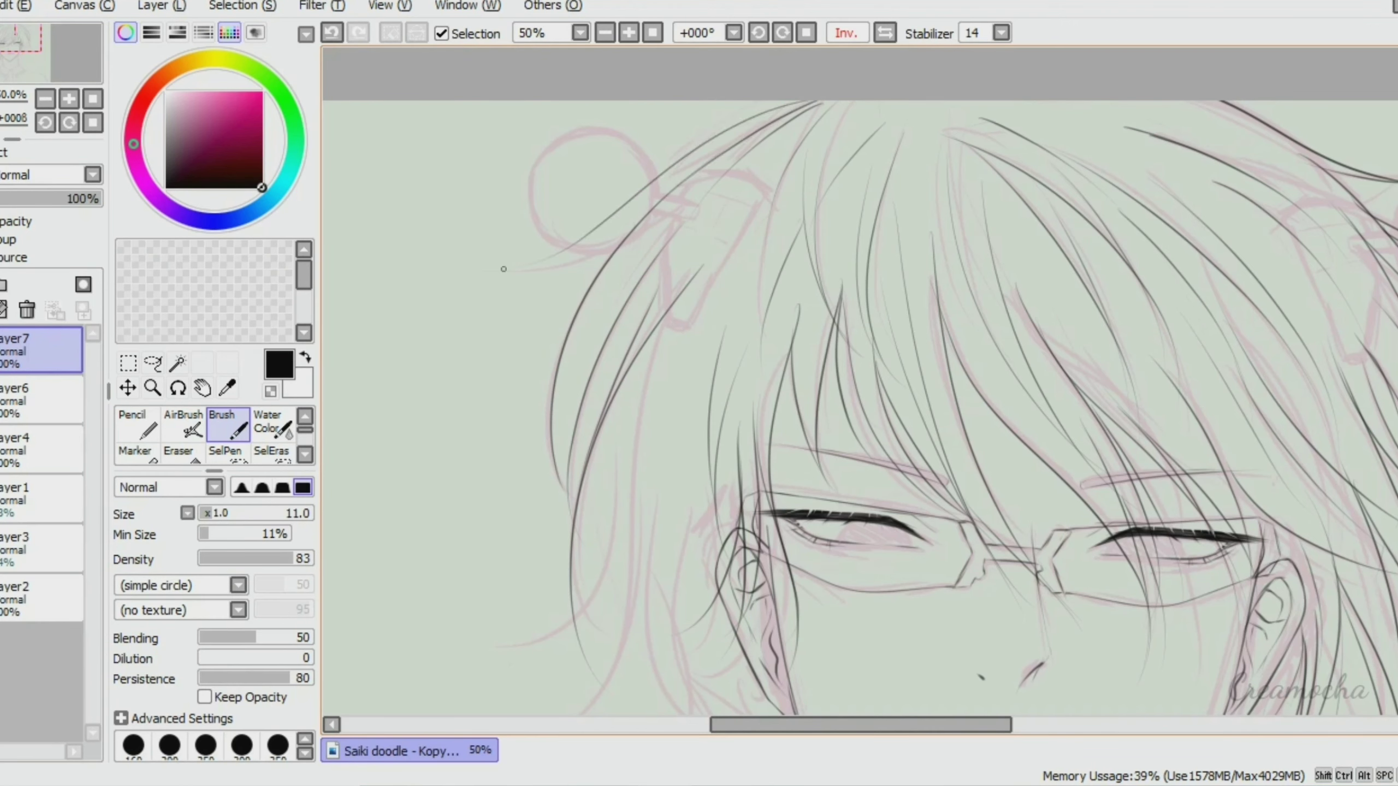
pyautogui.hotkey('ctrl', 'z')
pyautogui.moveTo(820, 103); pyautogui.dragTo(511, 268)
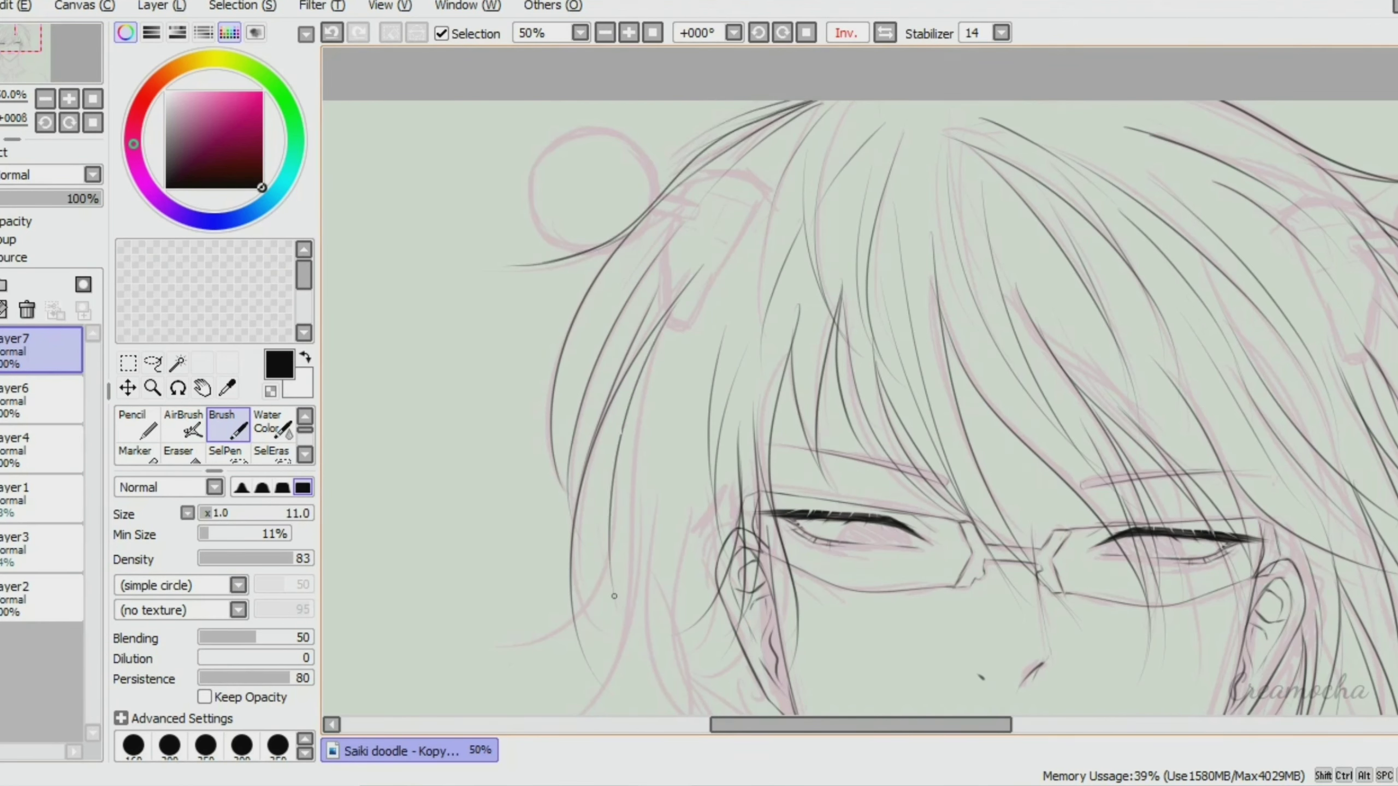
# Ink the long side locks hanging from the outer hair contour down past the ear
pyautogui.hotkey('ctrl', 'z')
pyautogui.moveTo(633, 352); pyautogui.dragTo(597, 699)
pyautogui.hotkey('ctrl', 'z')
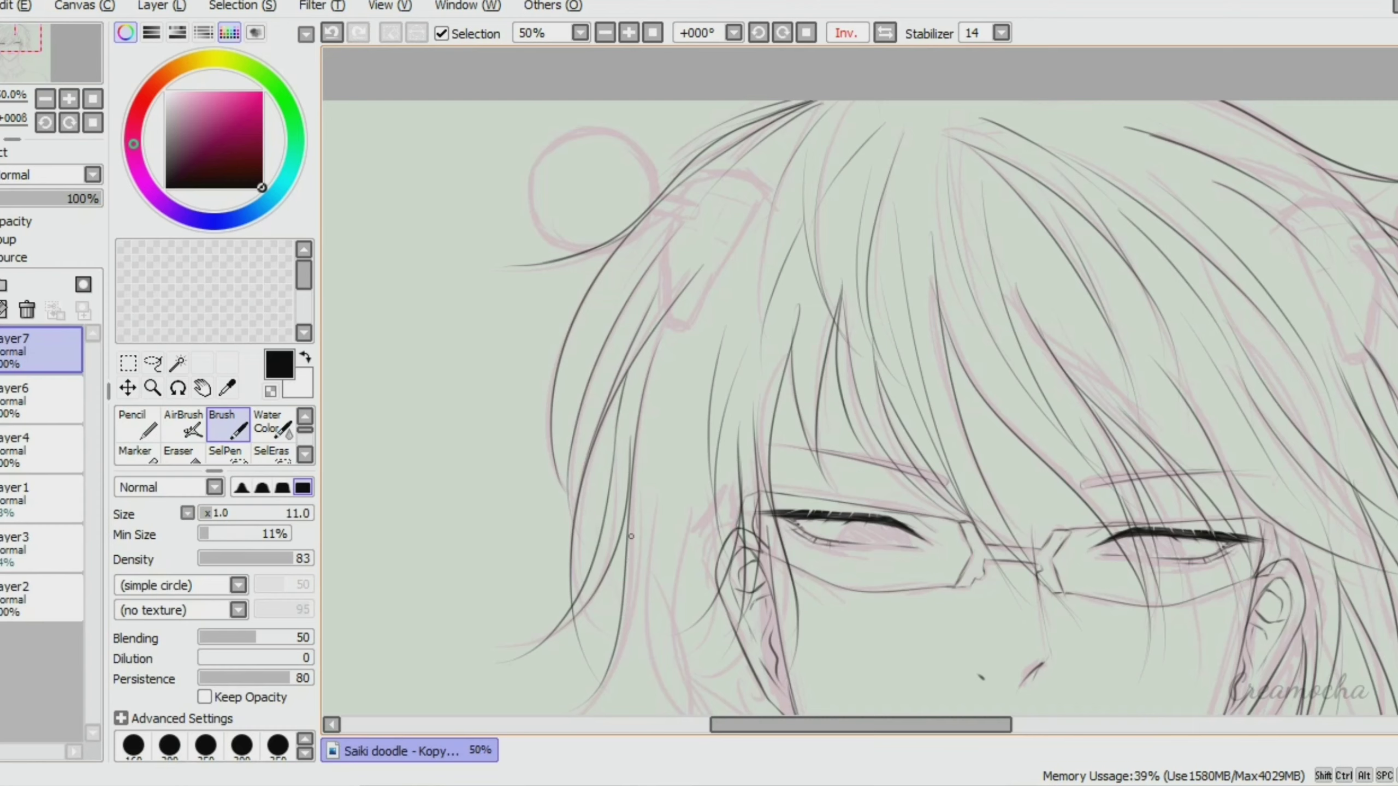
pyautogui.press('e')
pyautogui.press('b')
pyautogui.hotkey('ctrl', 'z')
pyautogui.moveTo(732, 253); pyautogui.dragTo(655, 584)
pyautogui.scroll(-3, 688, 496)
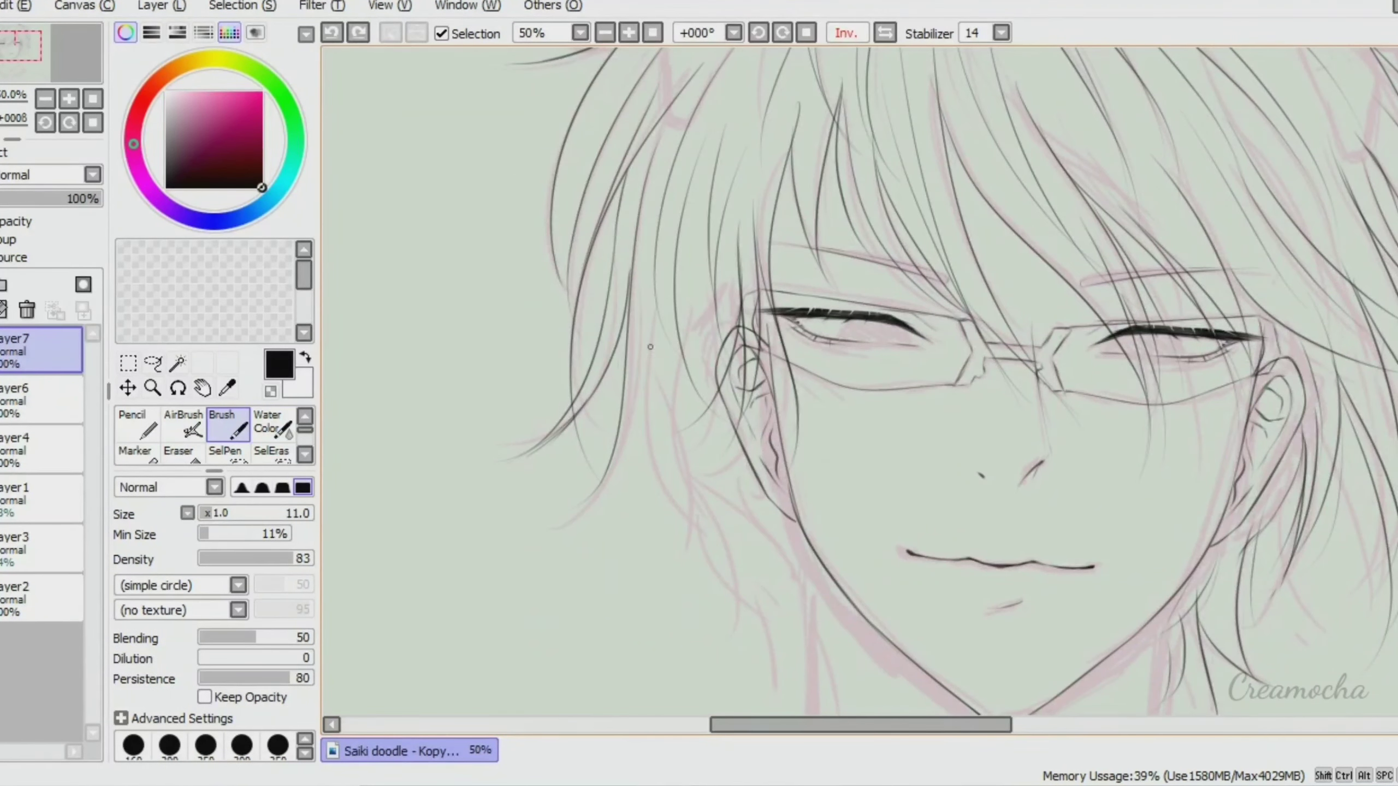
# Ink the thin locks behind the ear tapering down toward the neck, and return the canvas view to normal
pyautogui.hotkey('ctrl', 'z')
pyautogui.moveTo(676, 354); pyautogui.dragTo(664, 471)
pyautogui.hotkey('ctrl', 'z')
pyautogui.moveTo(710, 352)
pyautogui.mouseDown()
pyautogui.moveTo(649, 567)
pyautogui.moveTo(650, 439)
pyautogui.mouseUp()
pyautogui.hotkey('ctrl', 'z')
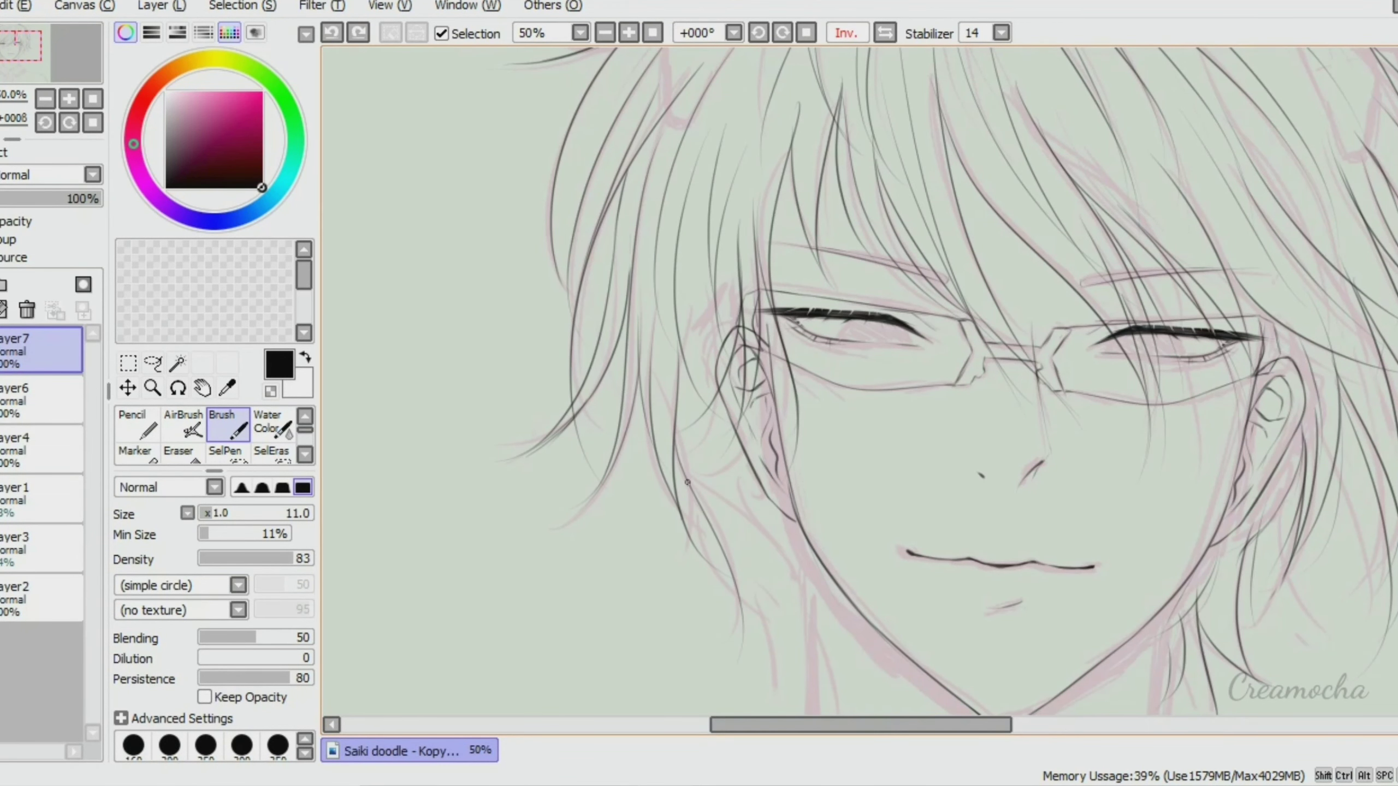
pyautogui.moveTo(710, 438); pyautogui.dragTo(798, 567)
pyautogui.moveTo(738, 532); pyautogui.dragTo(779, 713)
pyautogui.moveTo(773, 583); pyautogui.dragTo(831, 710)
pyautogui.scroll(-3, 744, 437)
pyautogui.press('h')
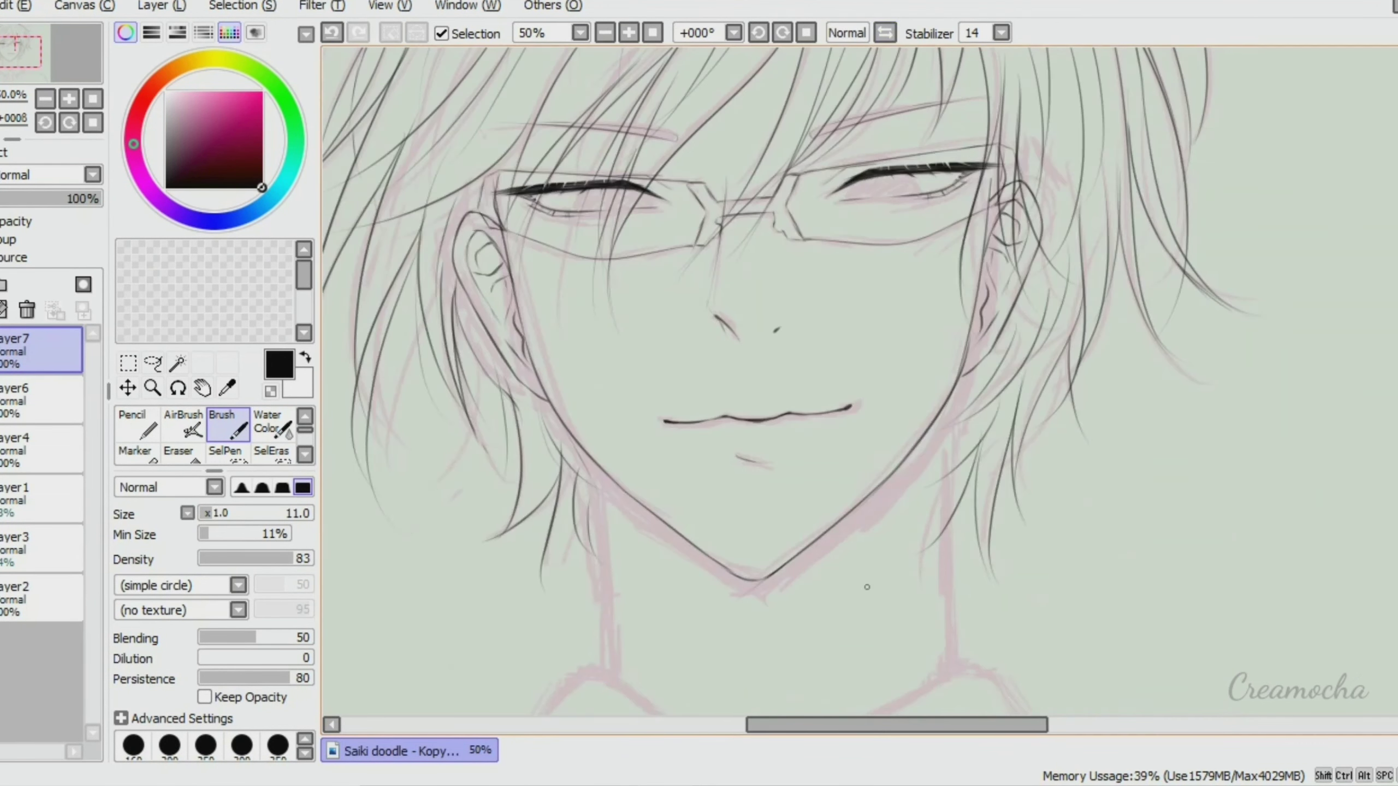
# Adjust the shape of the whole inked hair layer with Free Deform
pyautogui.press('-')
pyautogui.hotkey('ctrl', 't')
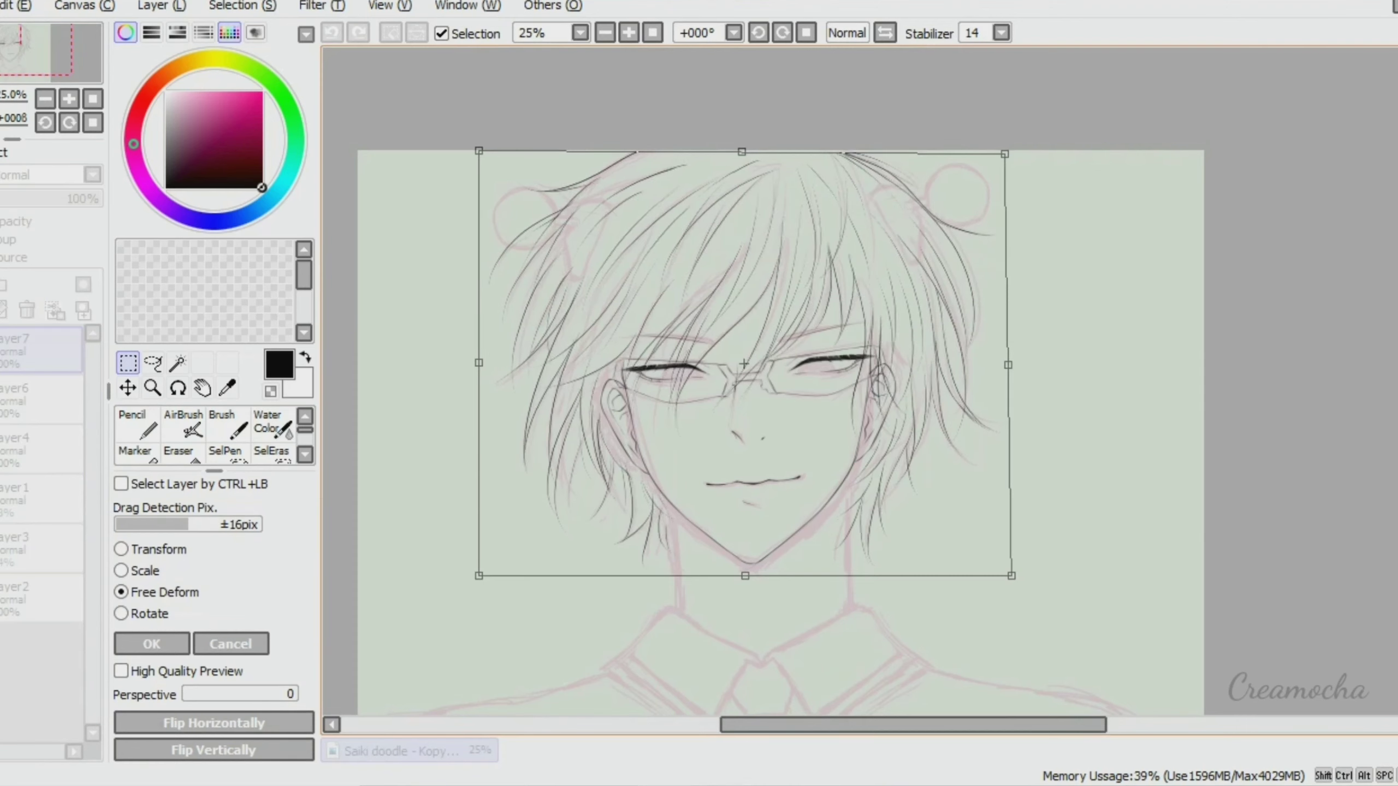
pyautogui.press('Return')
# Sample the line colour and ink the hairpin's tapered body outline on a new layer with the size 11 Brush
pyautogui.press('b')
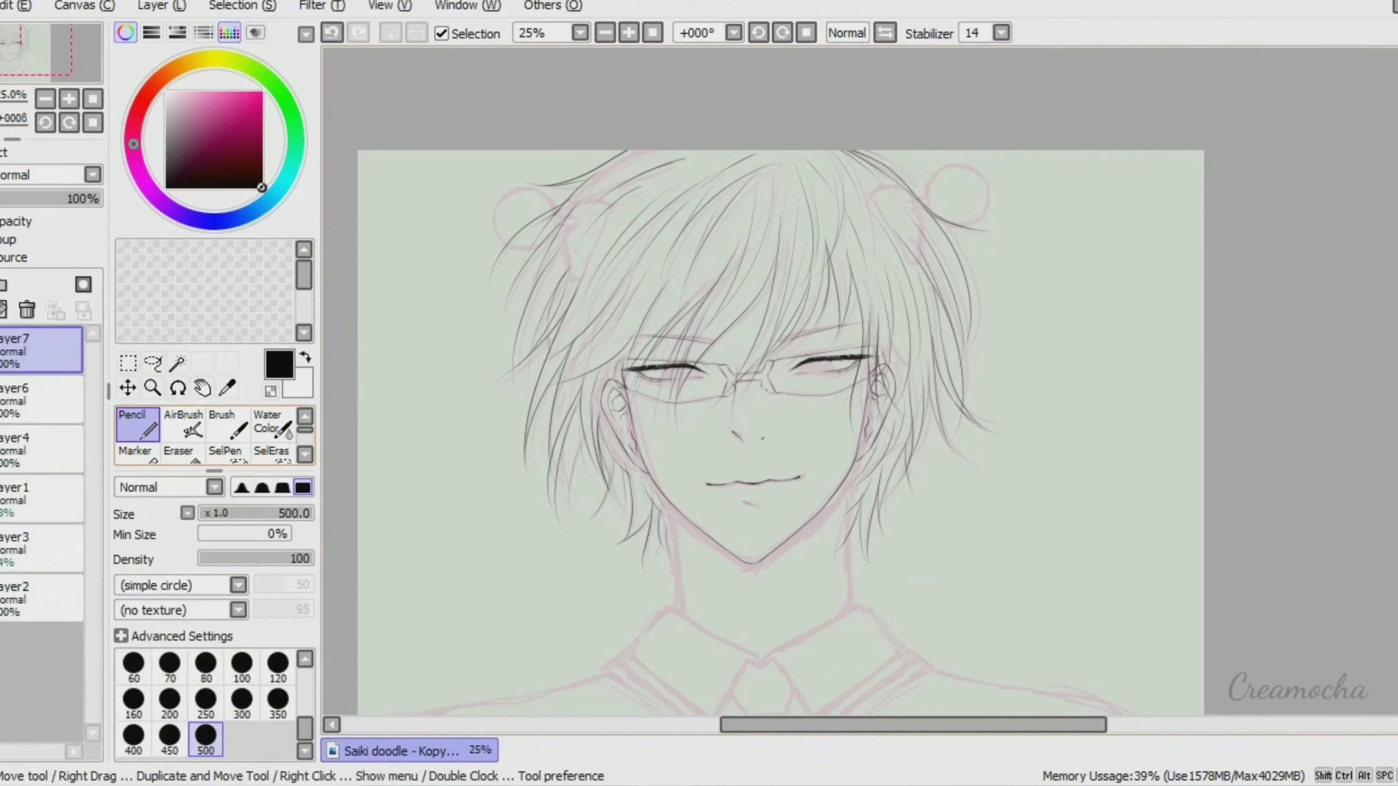
pyautogui.keyDown('alt'); pyautogui.click(569, 344); pyautogui.keyUp('alt')
pyautogui.keyDown('alt'); pyautogui.click(649, 368); pyautogui.keyUp('alt')
pyautogui.scroll(4, 912, 167)
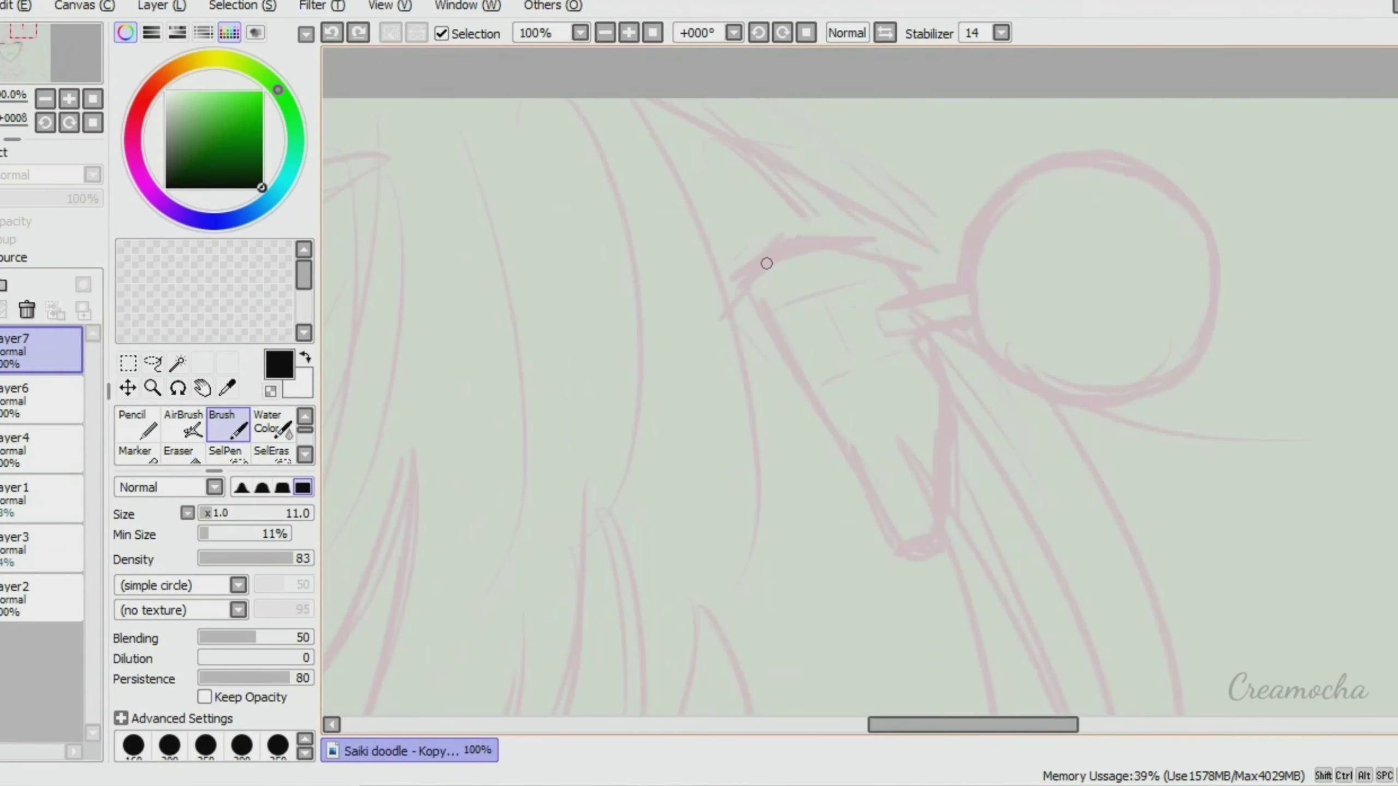
pyautogui.moveTo(810, 273); pyautogui.dragTo(911, 482)
pyautogui.moveTo(892, 258)
pyautogui.mouseDown()
pyautogui.moveTo(957, 409)
pyautogui.moveTo(923, 346)
pyautogui.moveTo(945, 490)
pyautogui.mouseUp()
pyautogui.hotkey('ctrl', 'z')
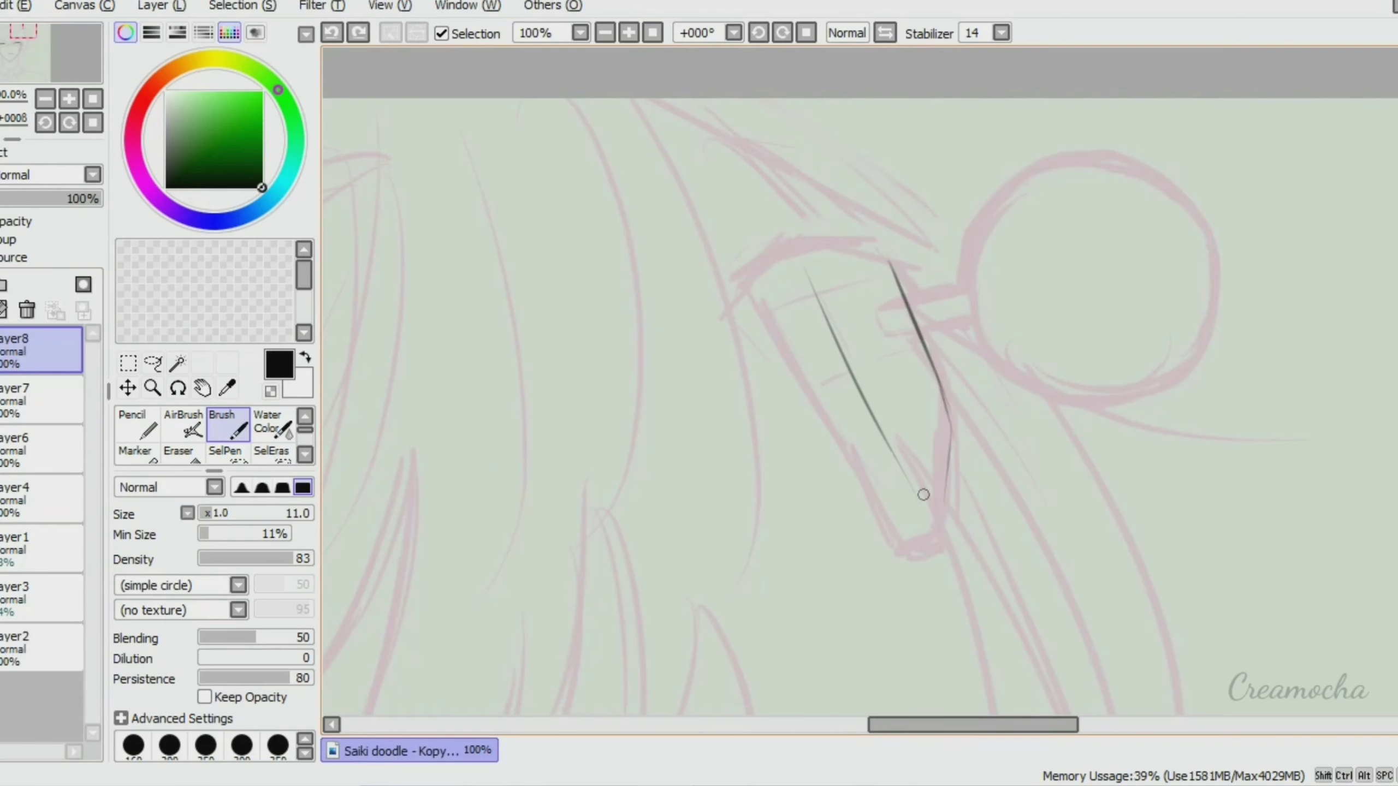
pyautogui.hotkey('ctrl', 'z')
pyautogui.hotkey('ctrl', 'z')
pyautogui.moveTo(746, 278); pyautogui.dragTo(896, 274)
pyautogui.moveTo(748, 280); pyautogui.dragTo(930, 542)
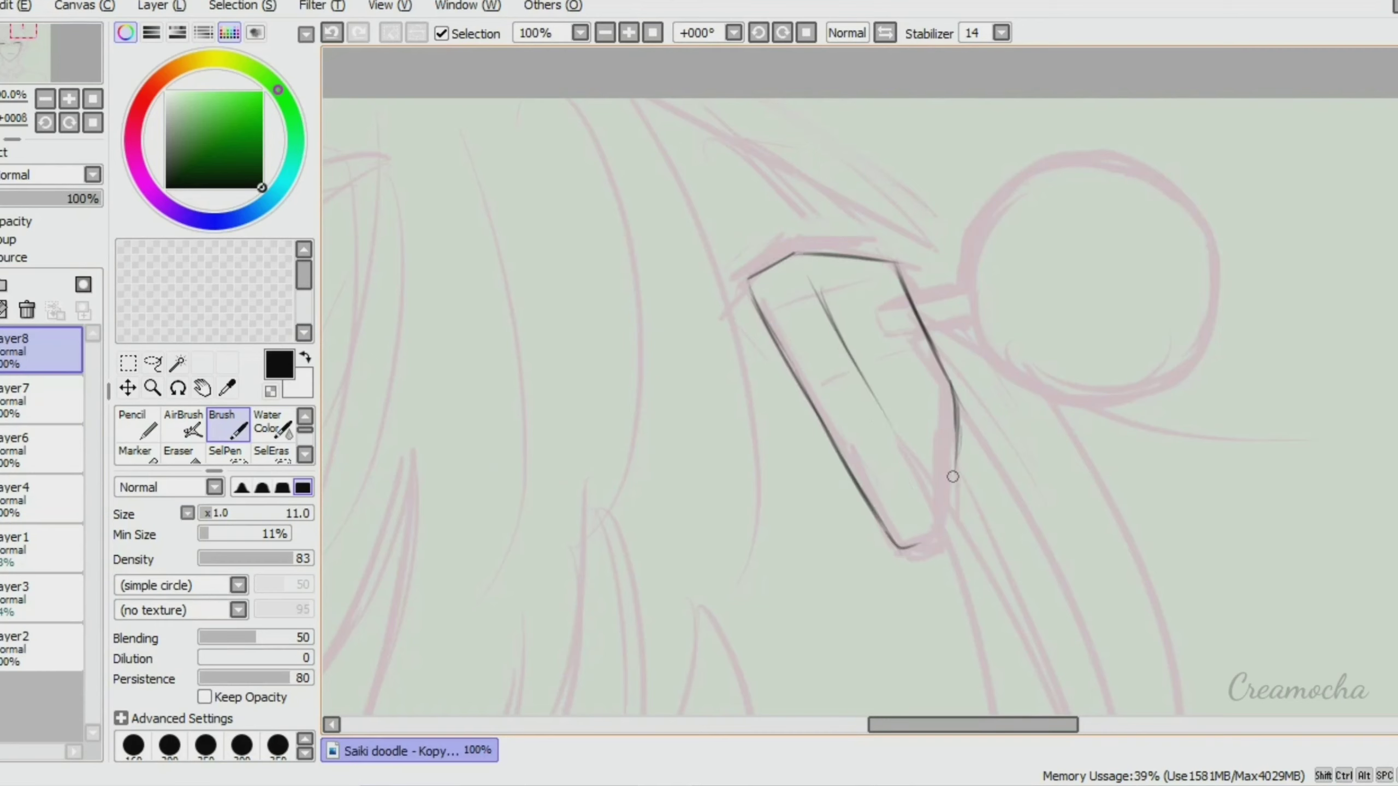
pyautogui.moveTo(953, 476)
pyautogui.mouseDown()
pyautogui.moveTo(955, 529)
pyautogui.moveTo(904, 547)
pyautogui.mouseUp()
# Redraw the angular top edge of the hairpin body and ink the two curved bands crossing it
pyautogui.press('e')
pyautogui.press('b')
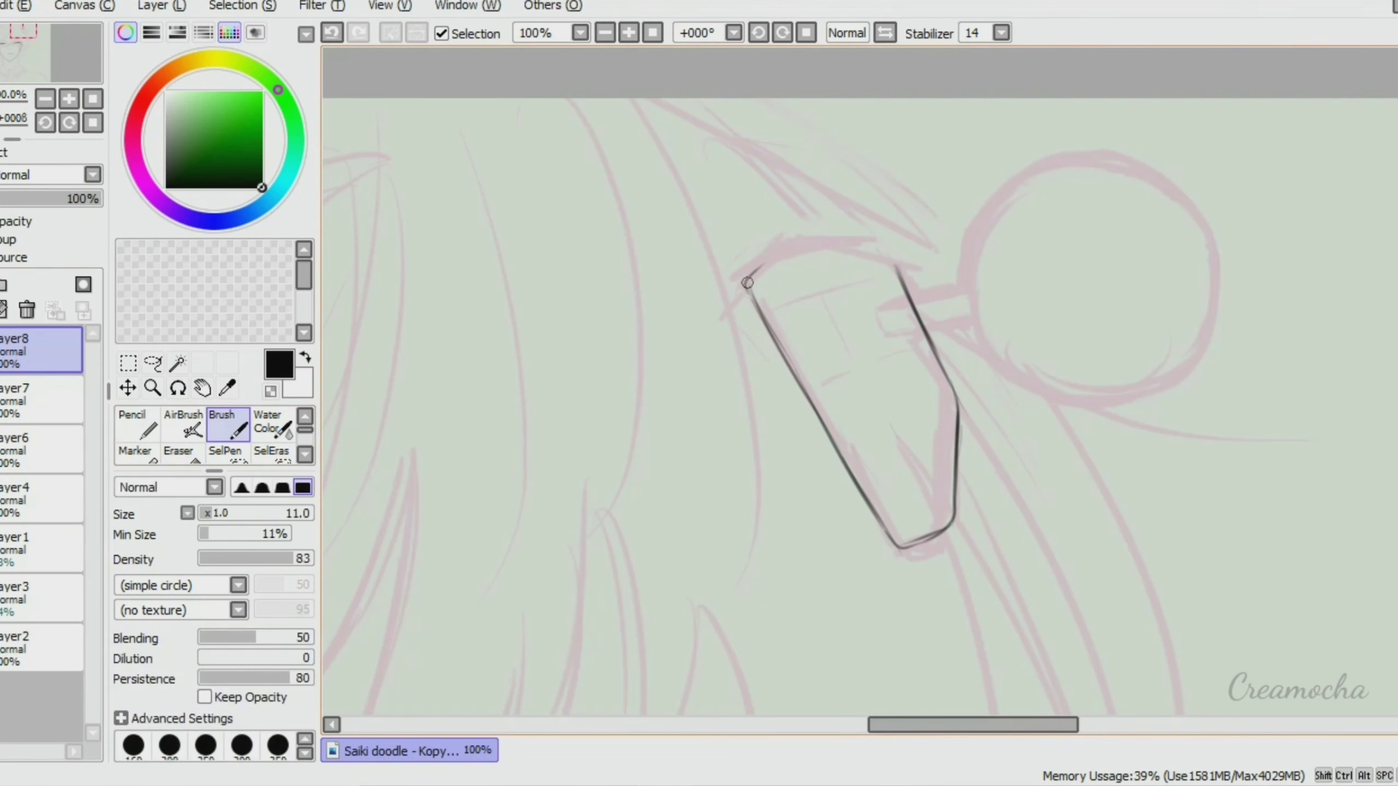
pyautogui.moveTo(745, 284)
pyautogui.mouseDown()
pyautogui.moveTo(790, 246)
pyautogui.moveTo(899, 270)
pyautogui.mouseUp()
pyautogui.moveTo(812, 393); pyautogui.dragTo(916, 355)
pyautogui.moveTo(892, 283); pyautogui.dragTo(819, 304)
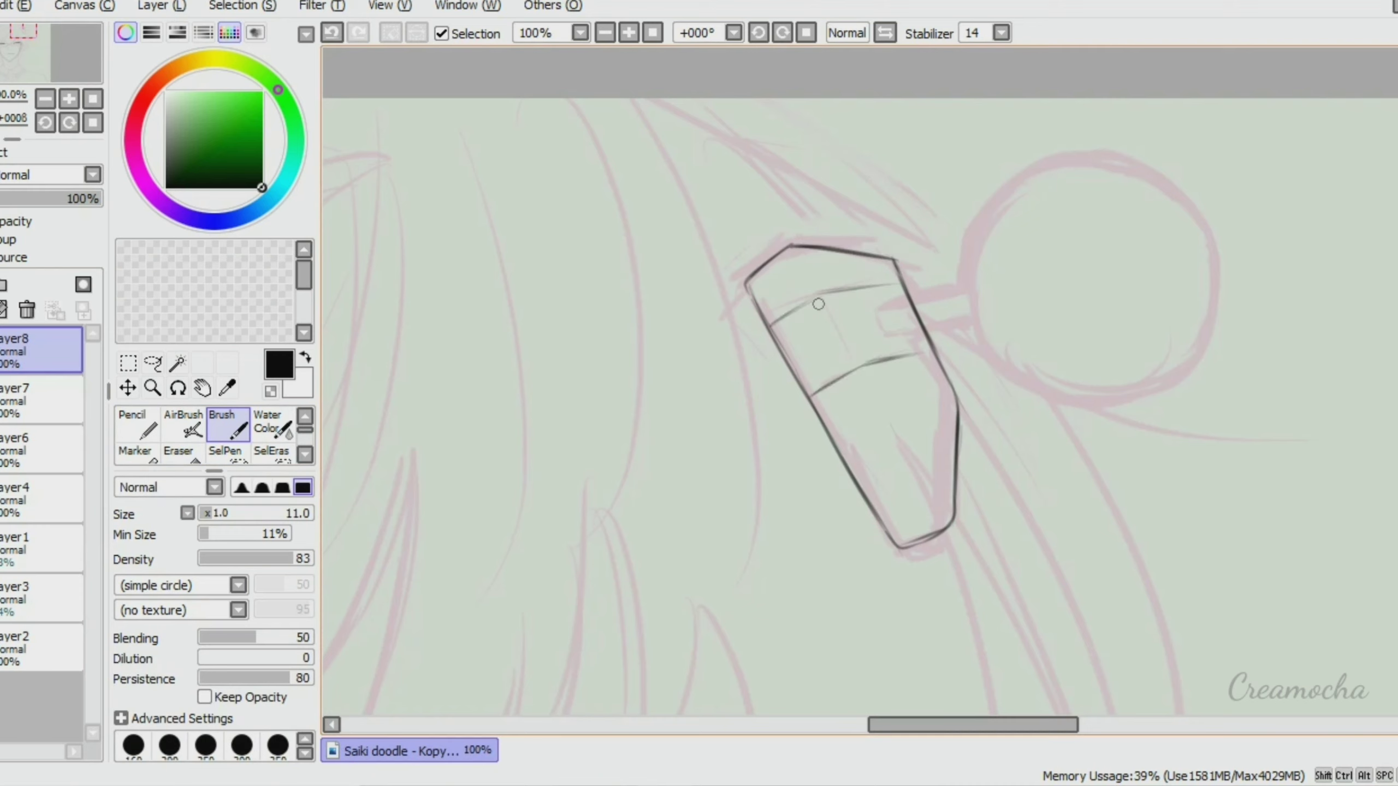
# Ink the short rod joining the hairpin body to its ball and clean the body line crossing the rod
pyautogui.moveTo(935, 318); pyautogui.dragTo(973, 307)
pyautogui.press('e')
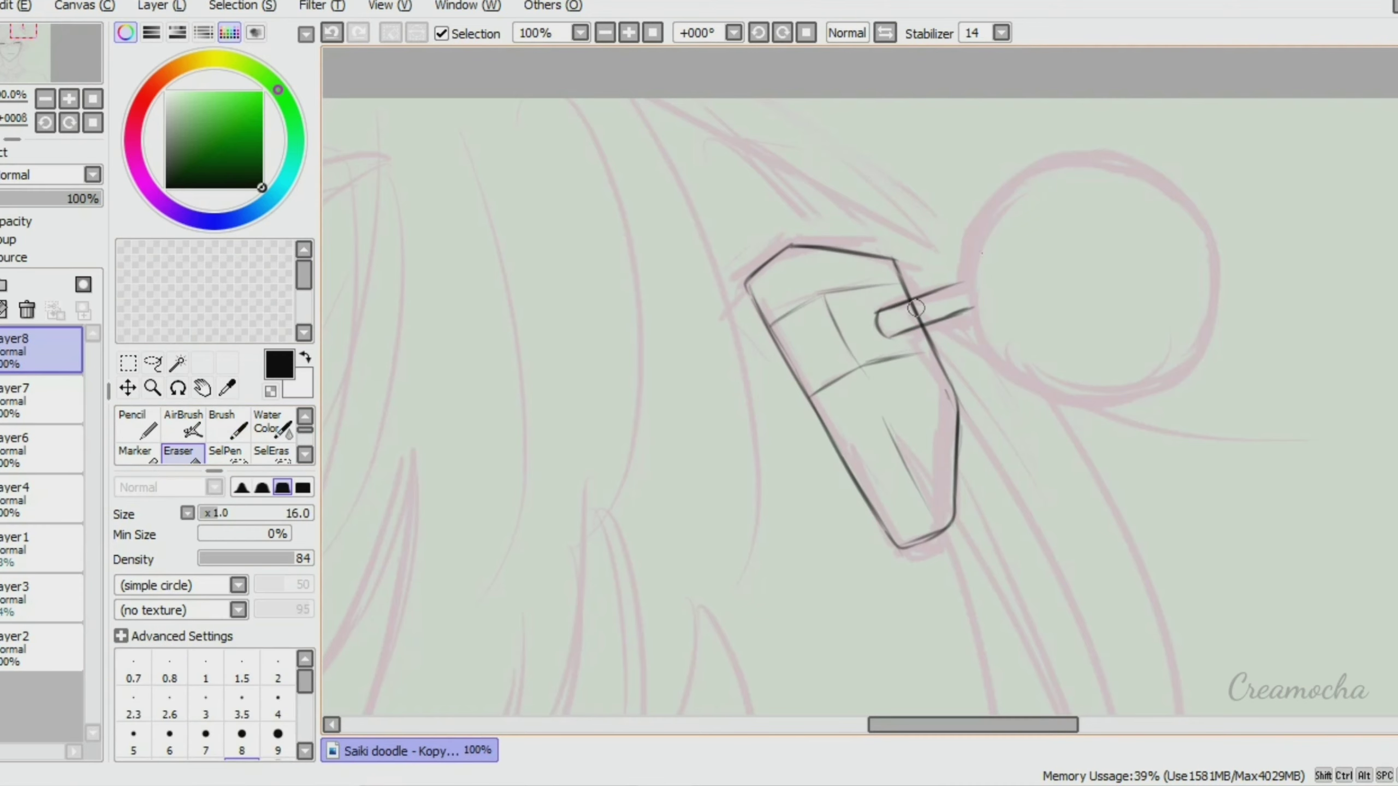
pyautogui.press('b')
pyautogui.hotkey('ctrl', 'z')
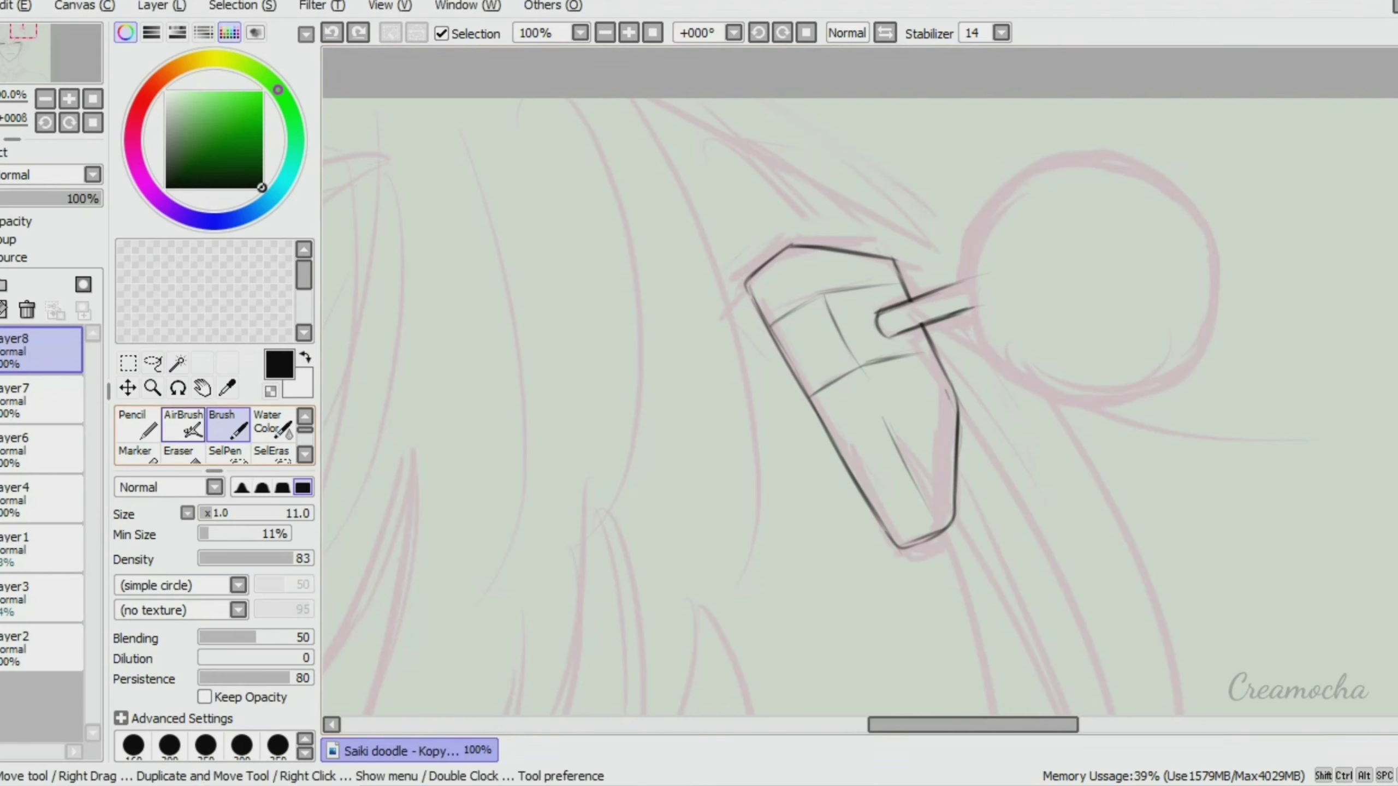
# Stamp a solid black disc over the hairpin's ball with the Pencil at size 200 and minimum size 100%
pyautogui.press('n')
pyautogui.click(168, 700)
pyautogui.click(289, 533)
pyautogui.click(1085, 274)
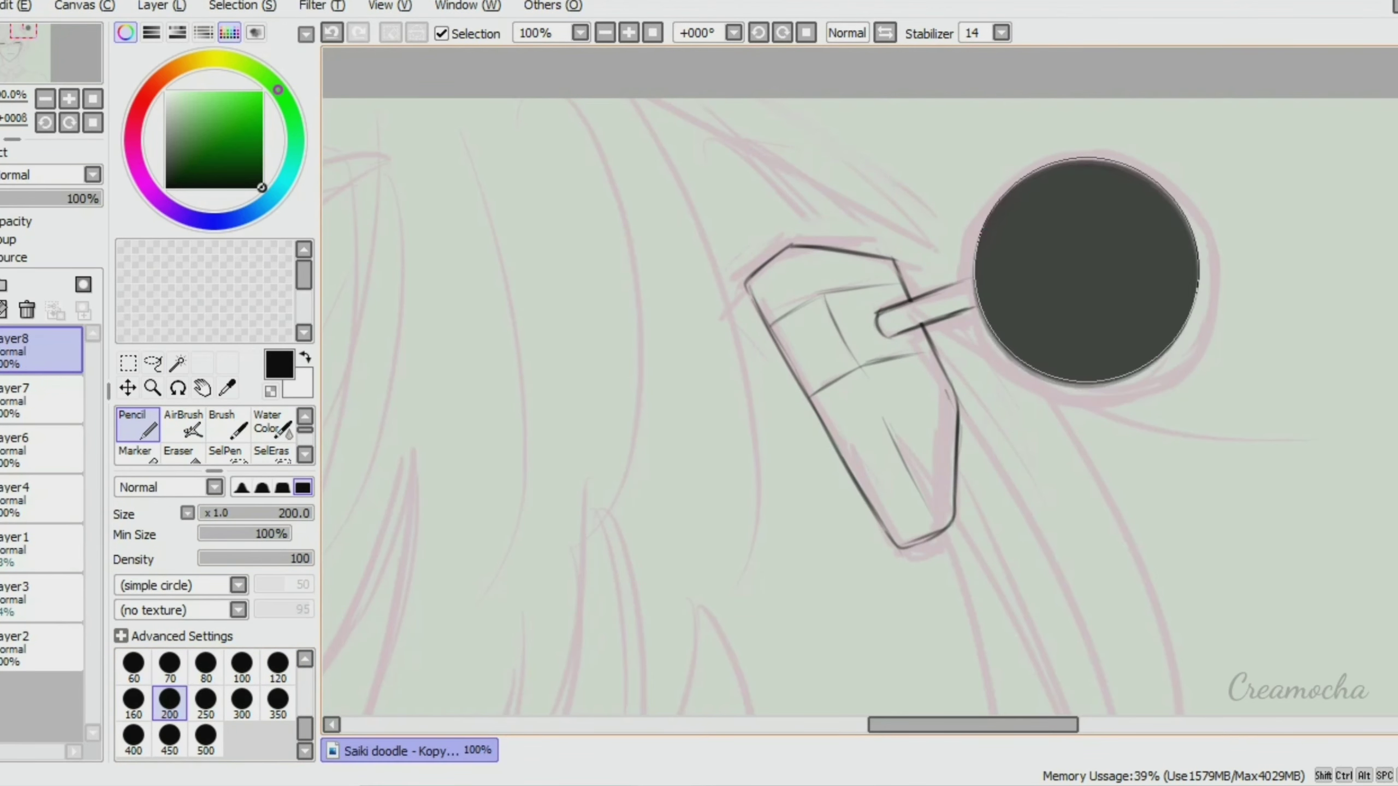
pyautogui.click(1083, 263)
# Hollow out the black disc with the Eraser at size 200 and minimum size 100%, leaving a thin ring outline
pyautogui.press('e')
pyautogui.click(169, 700)
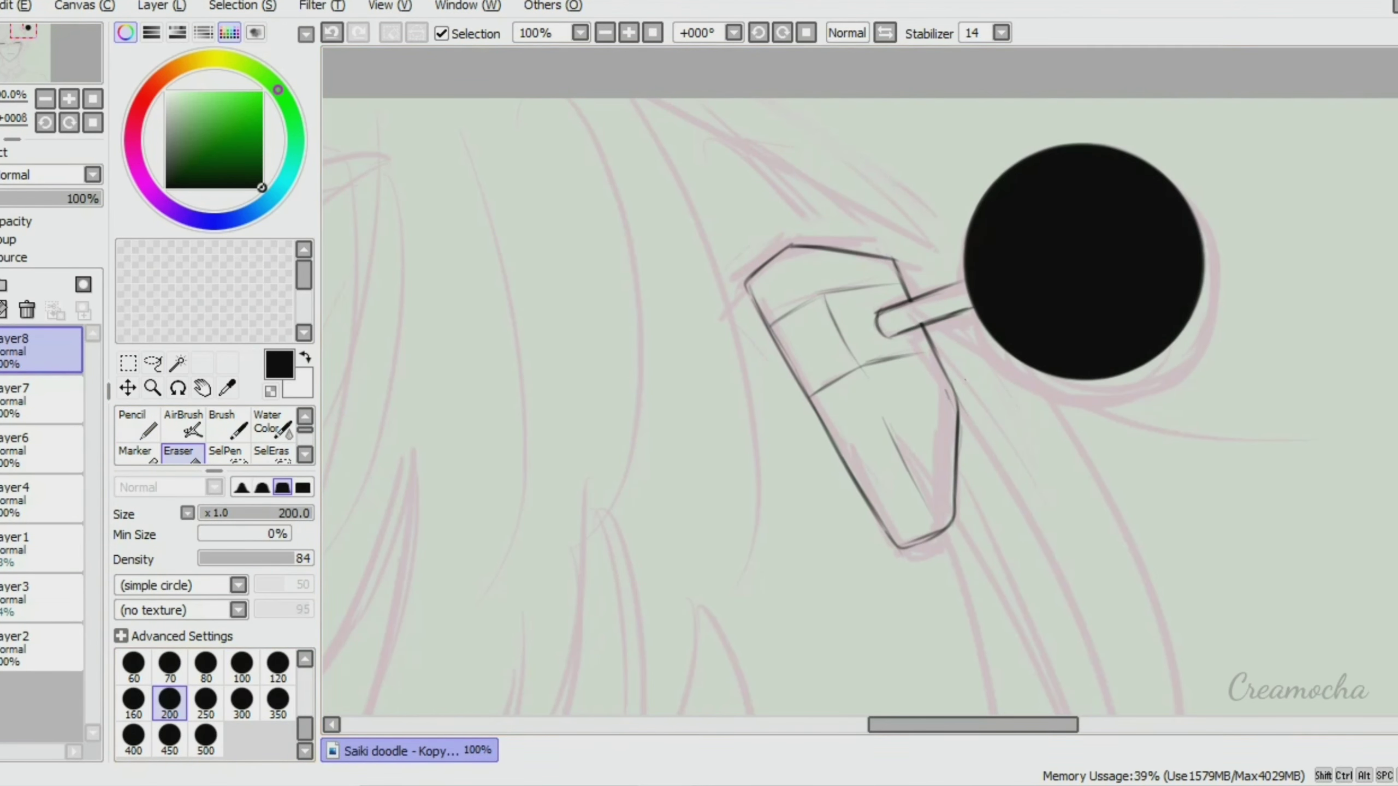
pyautogui.click(289, 533)
pyautogui.click(1082, 263)
pyautogui.moveTo(1083, 263); pyautogui.dragTo(1080, 263)
# Duplicate the hairpin, flip the copy horizontally, fit it over the opposite hairpin sketch and merge it into the original's layer
pyautogui.hotkey('ctrl', 'c')
pyautogui.hotkey('ctrl', 'v')
pyautogui.hotkey('ctrl', 't')
pyautogui.scroll(-2, 1083, 264)
pyautogui.click(213, 723)
pyautogui.moveTo(1294, 325); pyautogui.dragTo(600, 352)
pyautogui.scroll(-2, 600, 352)
pyautogui.moveTo(654, 146); pyautogui.dragTo(656, 141)
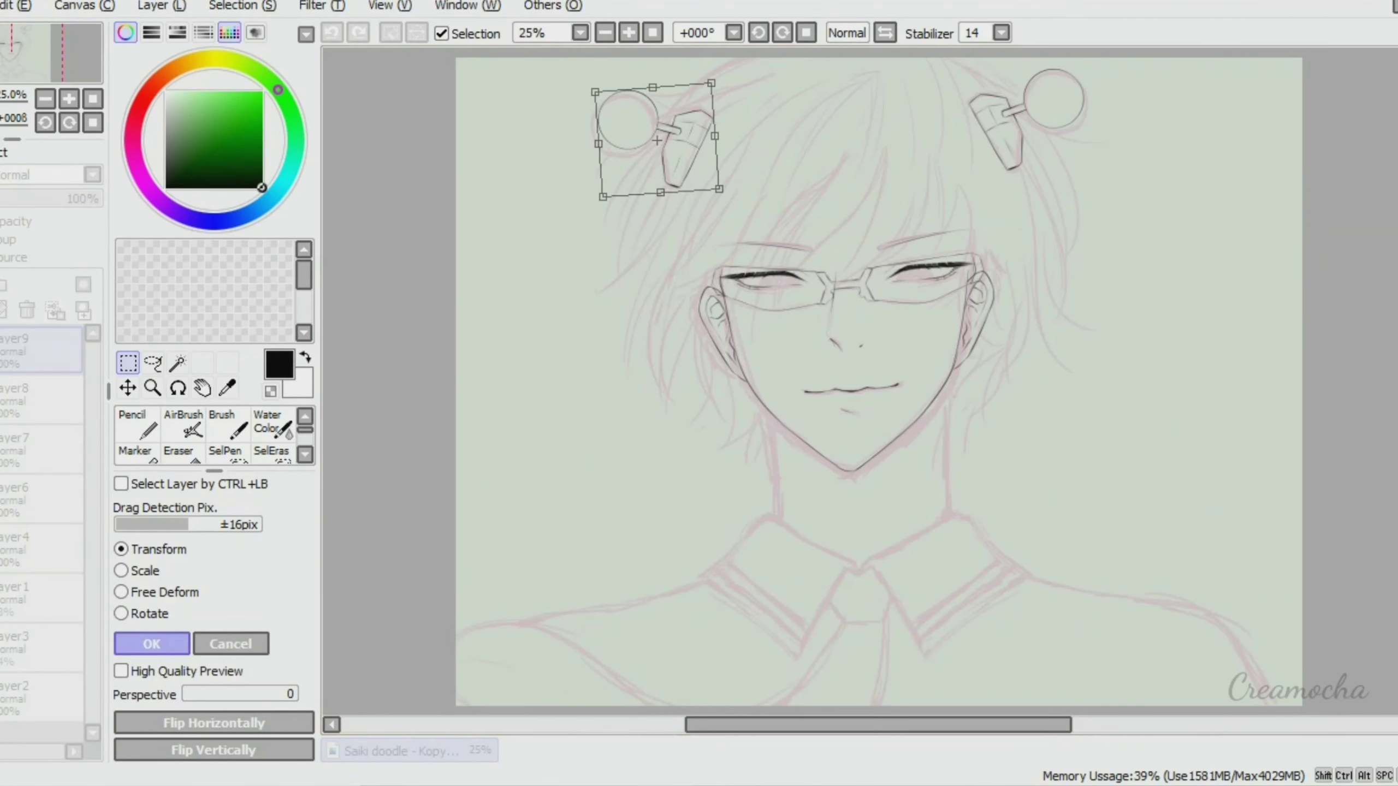
pyautogui.press('Return')
pyautogui.hotkey('ctrl', 'e')
# Erase the hair lines that show through both hairpins and their balls on the hair layer, using Eraser size 59
pyautogui.scroll(1, 713, 346)
pyautogui.press('e')
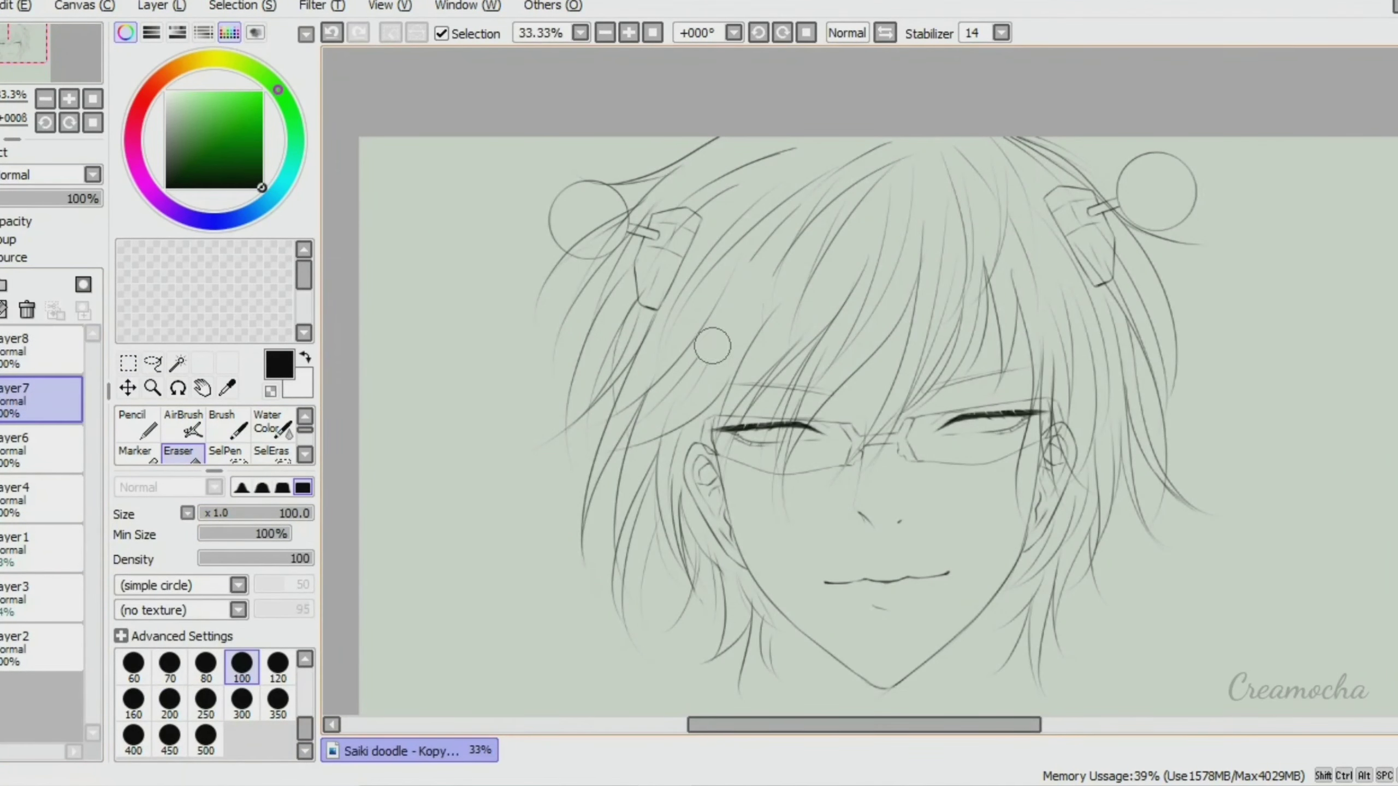
pyautogui.scroll(3, 583, 206)
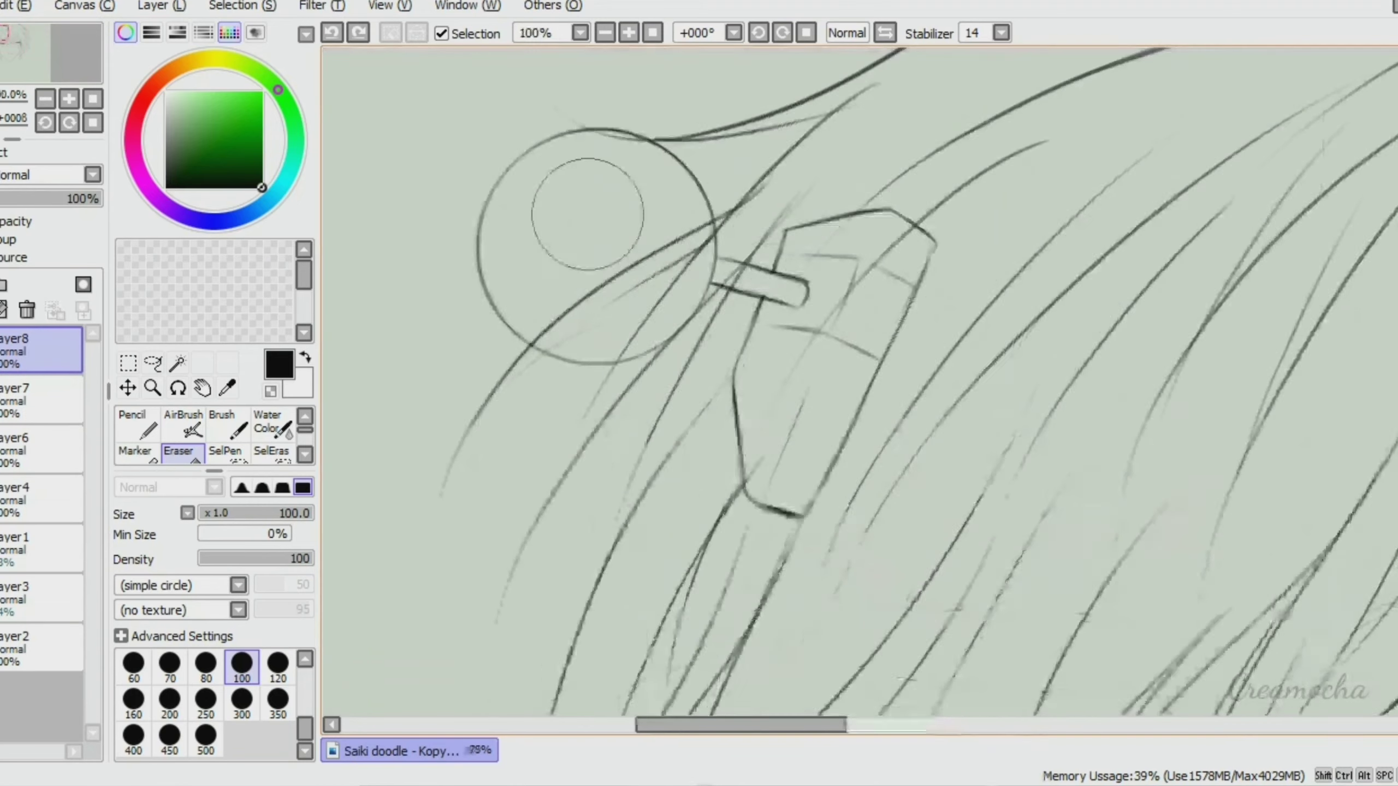
pyautogui.moveTo(308, 513); pyautogui.dragTo(266, 512)
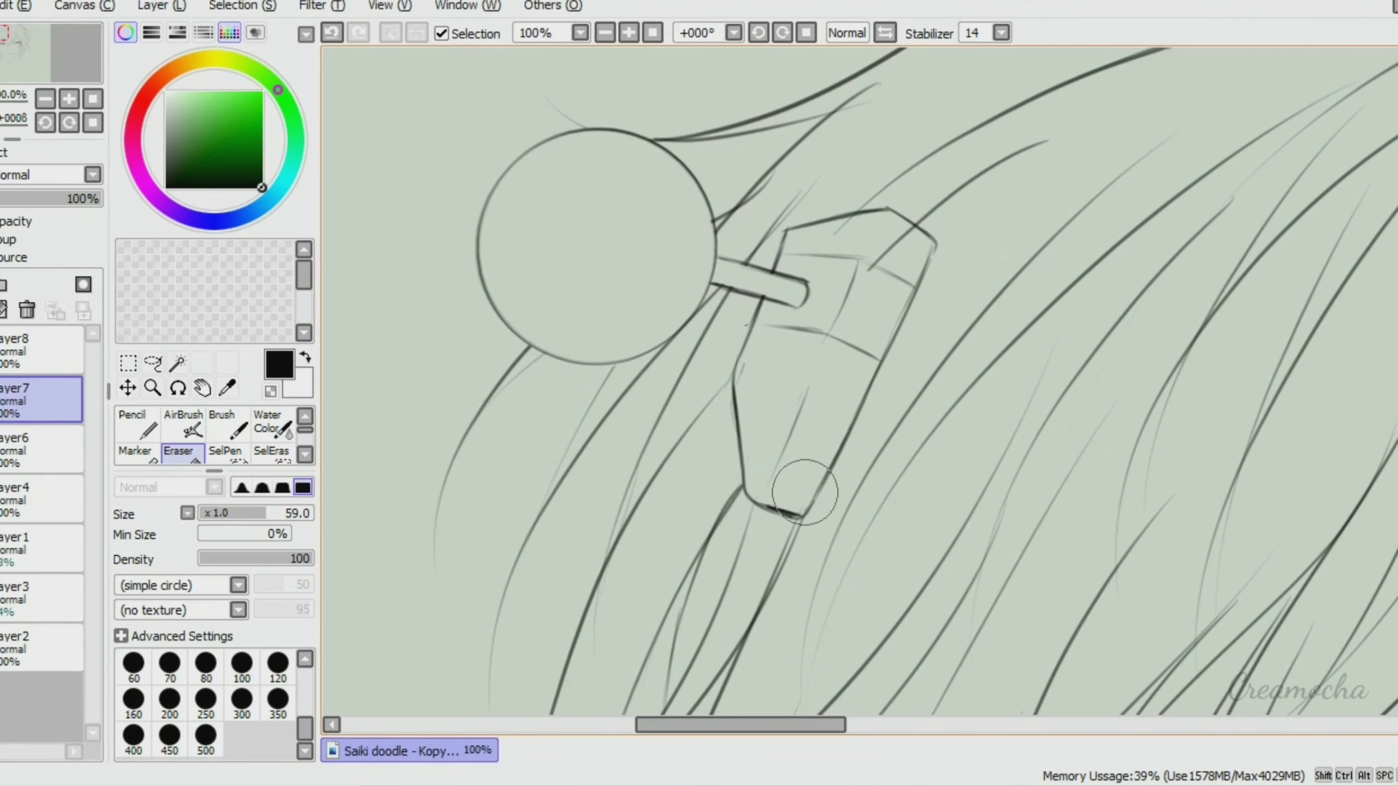
pyautogui.moveTo(741, 725); pyautogui.dragTo(976, 724)
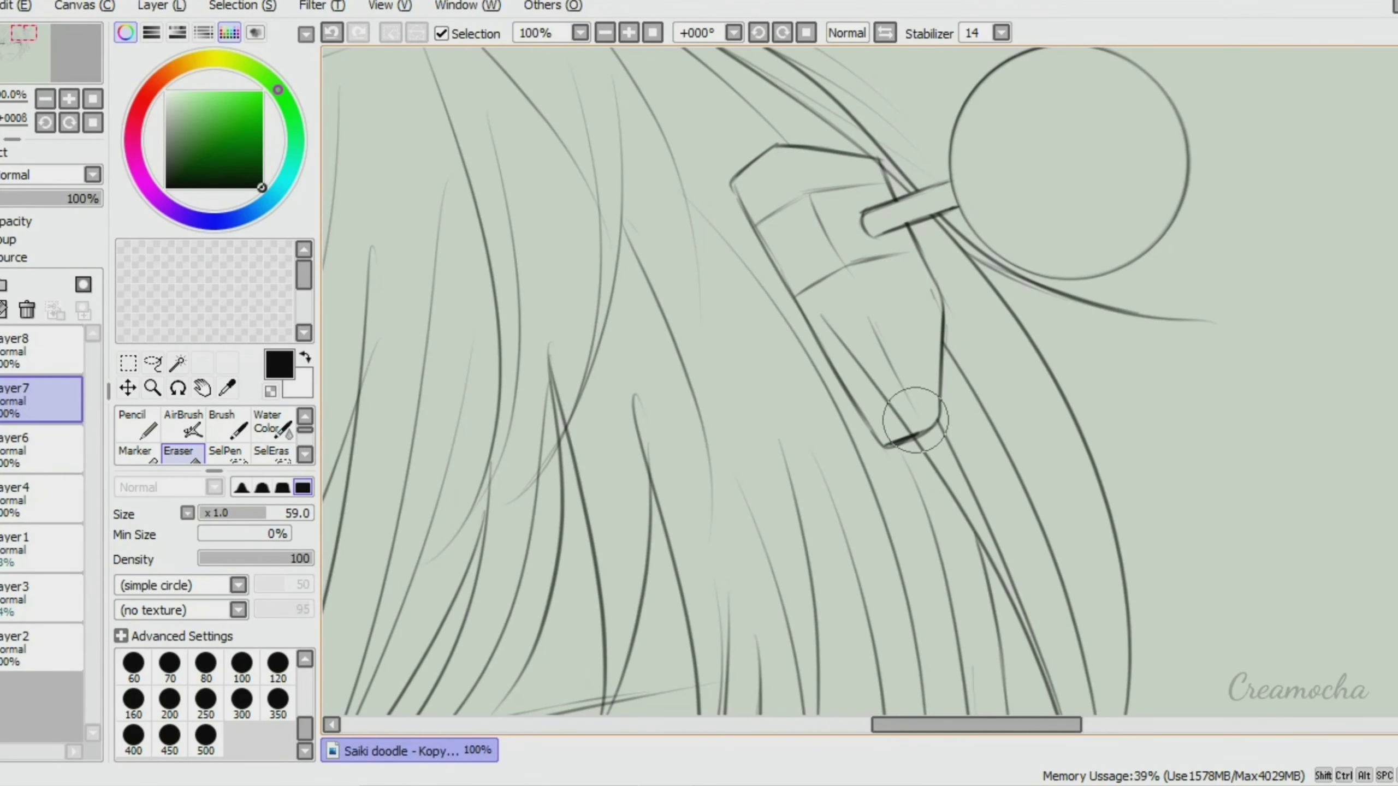
# Tidy the overlapping hair, ear and glasses lines around the face with the Eraser and Brush on their respective layers
pyautogui.scroll(-5, 740, 368)
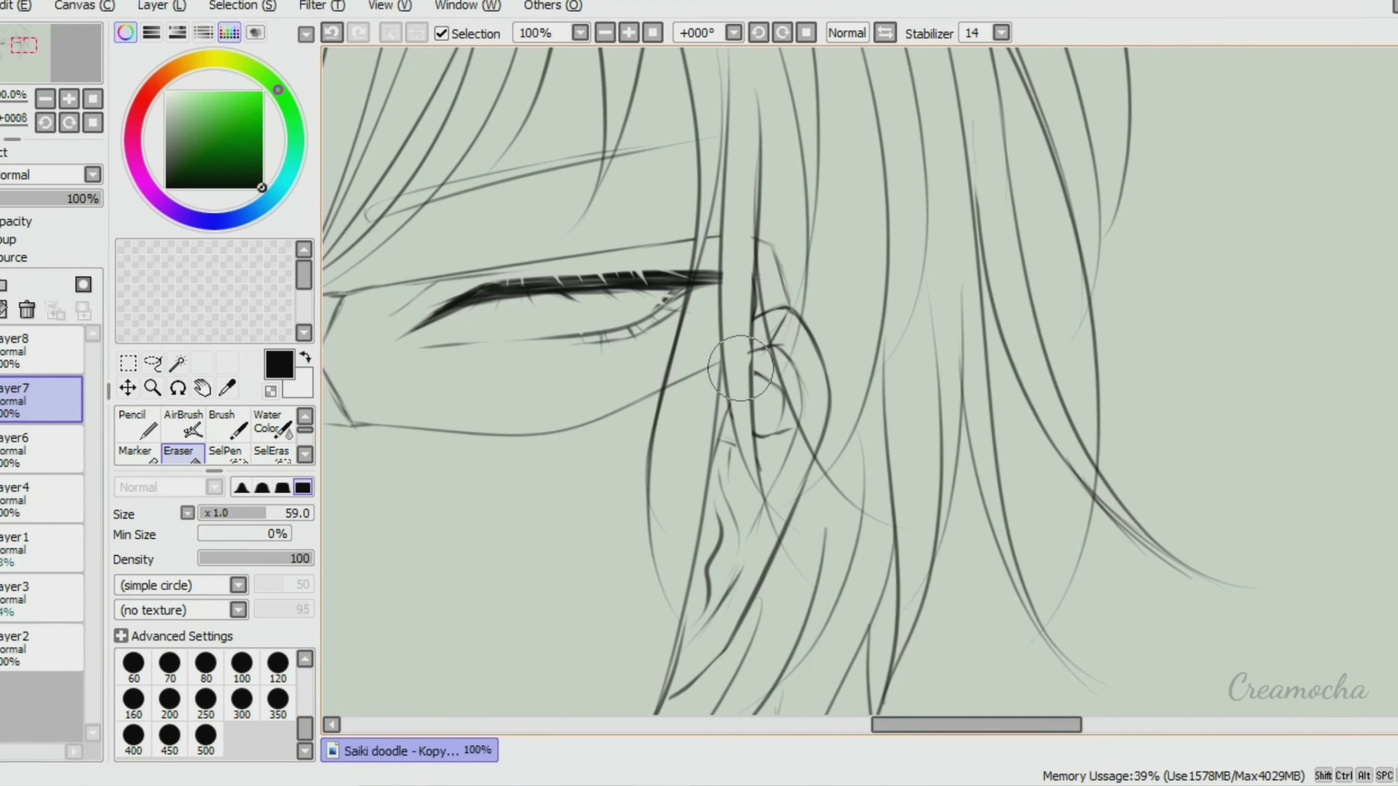
pyautogui.hscroll(-5, 771, 380)
pyautogui.press('b')
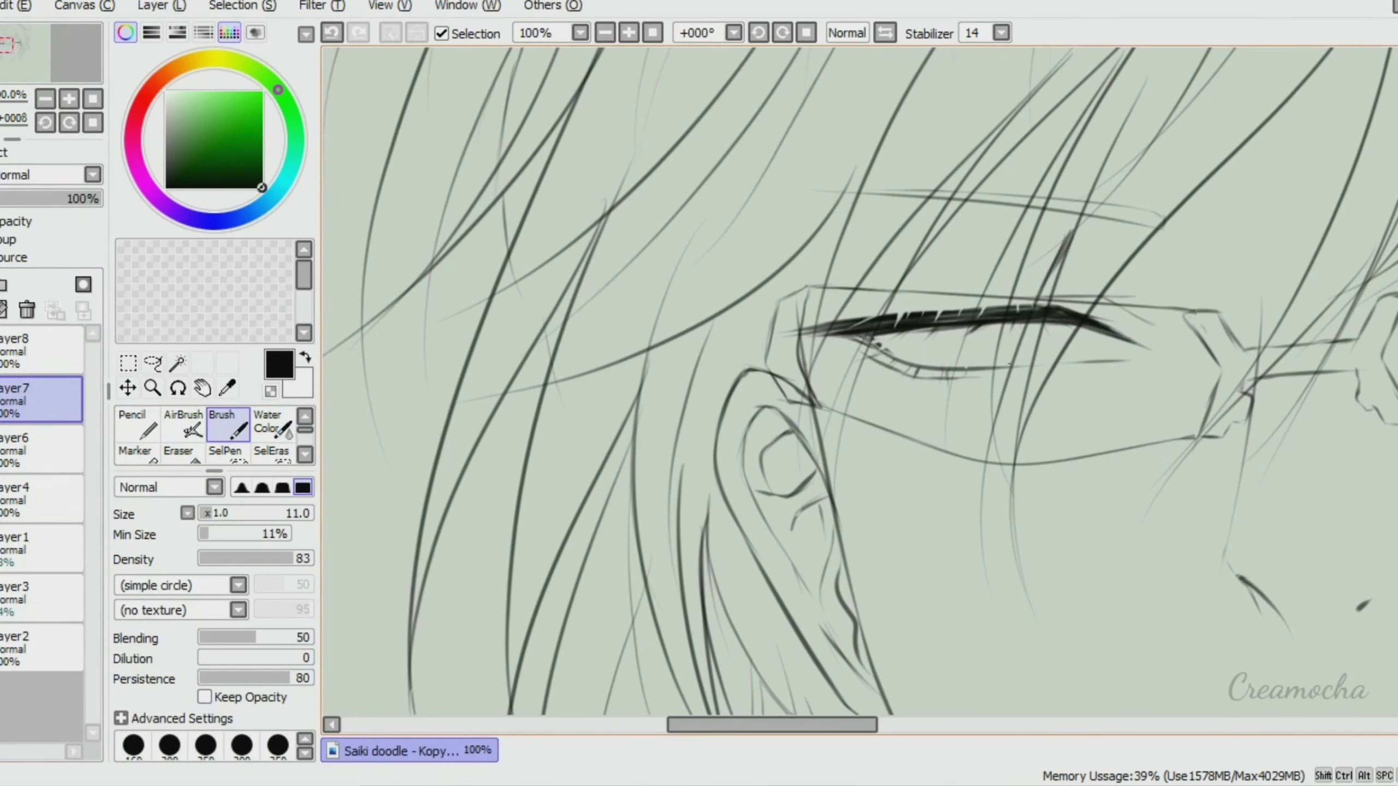
pyautogui.hscroll(5, 881, 358)
pyautogui.press('e')
pyautogui.press('Down')
pyautogui.press('b')
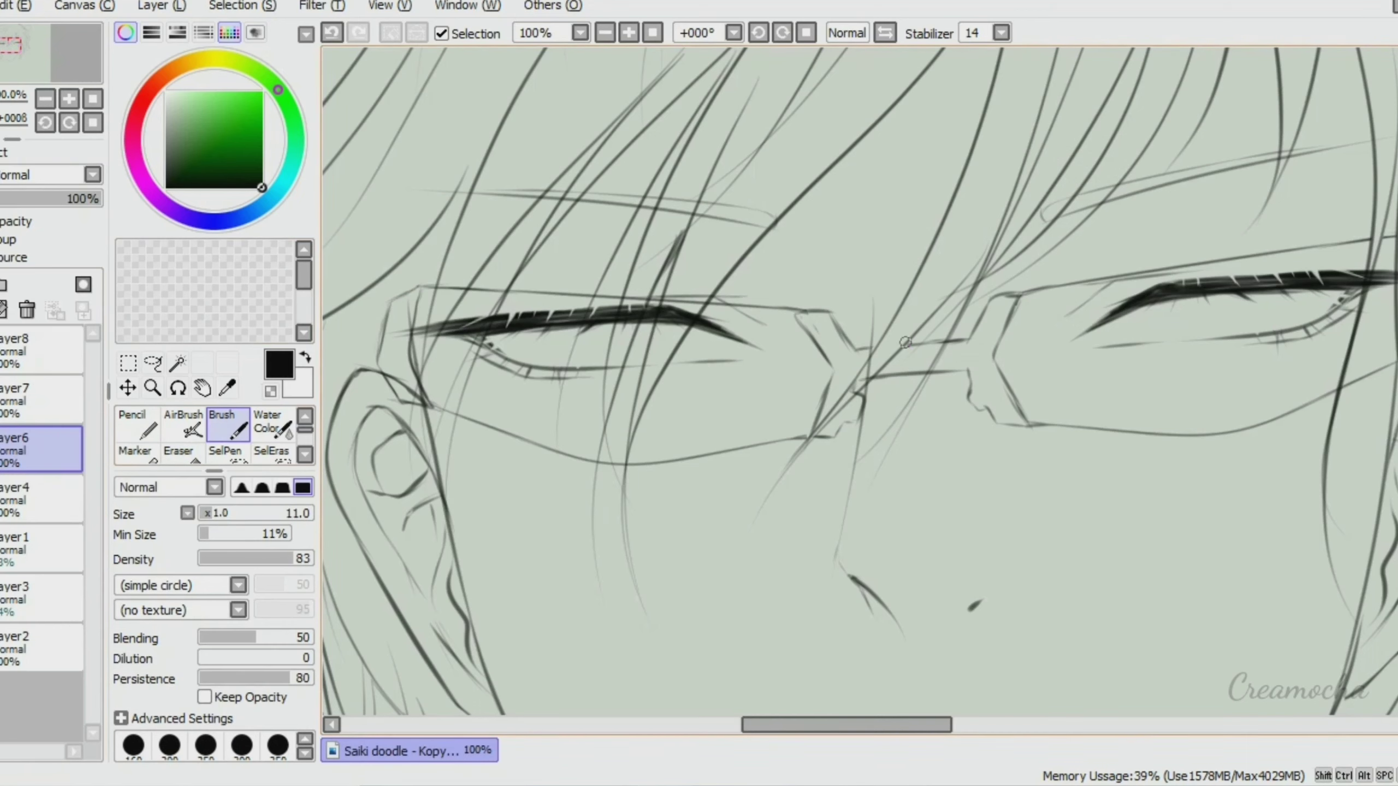
pyautogui.press('e')
pyautogui.press('Down')
pyautogui.press('b')
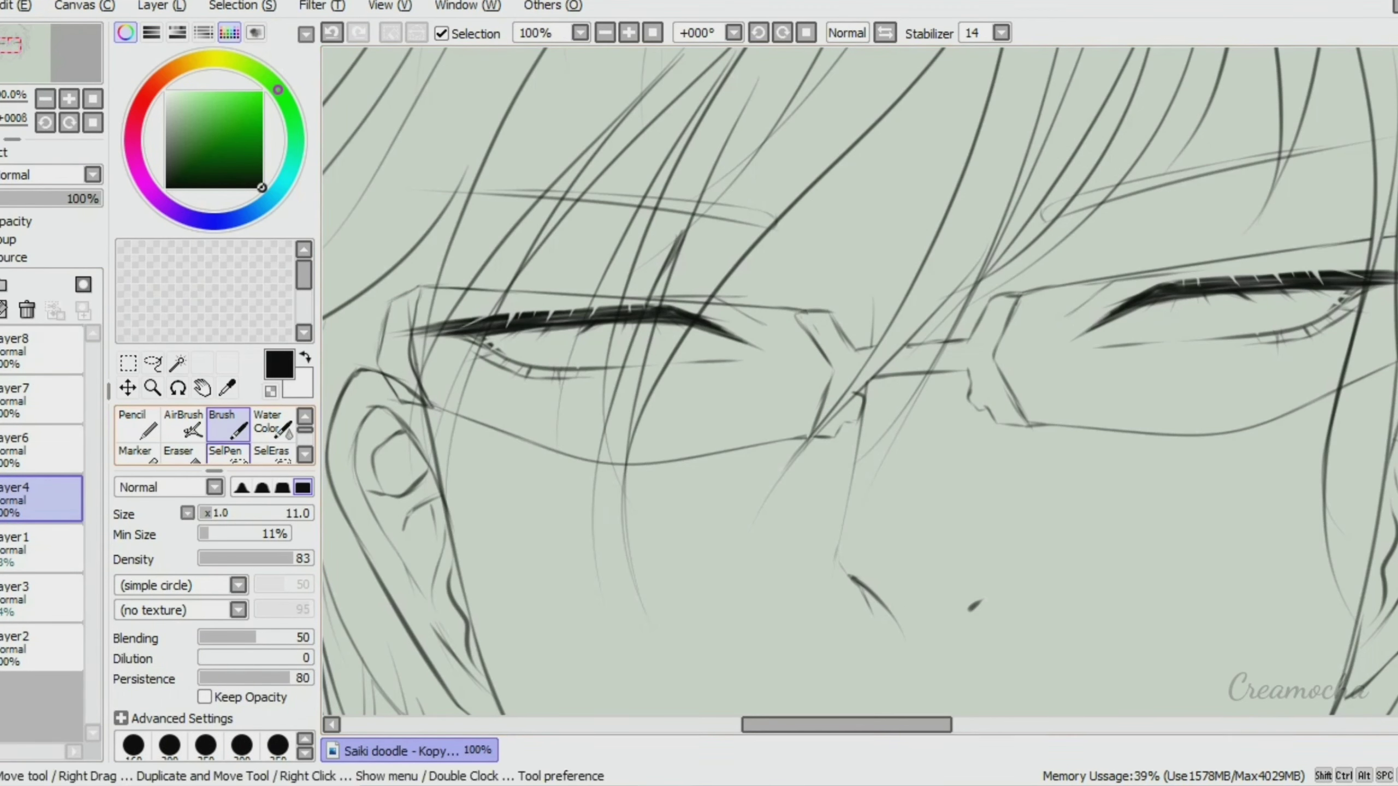
pyautogui.press('e')
pyautogui.press('Up')
pyautogui.press('Up')
pyautogui.scroll(-4, 695, 354)
pyautogui.press('Up')
pyautogui.press('Down')
pyautogui.press('Down')
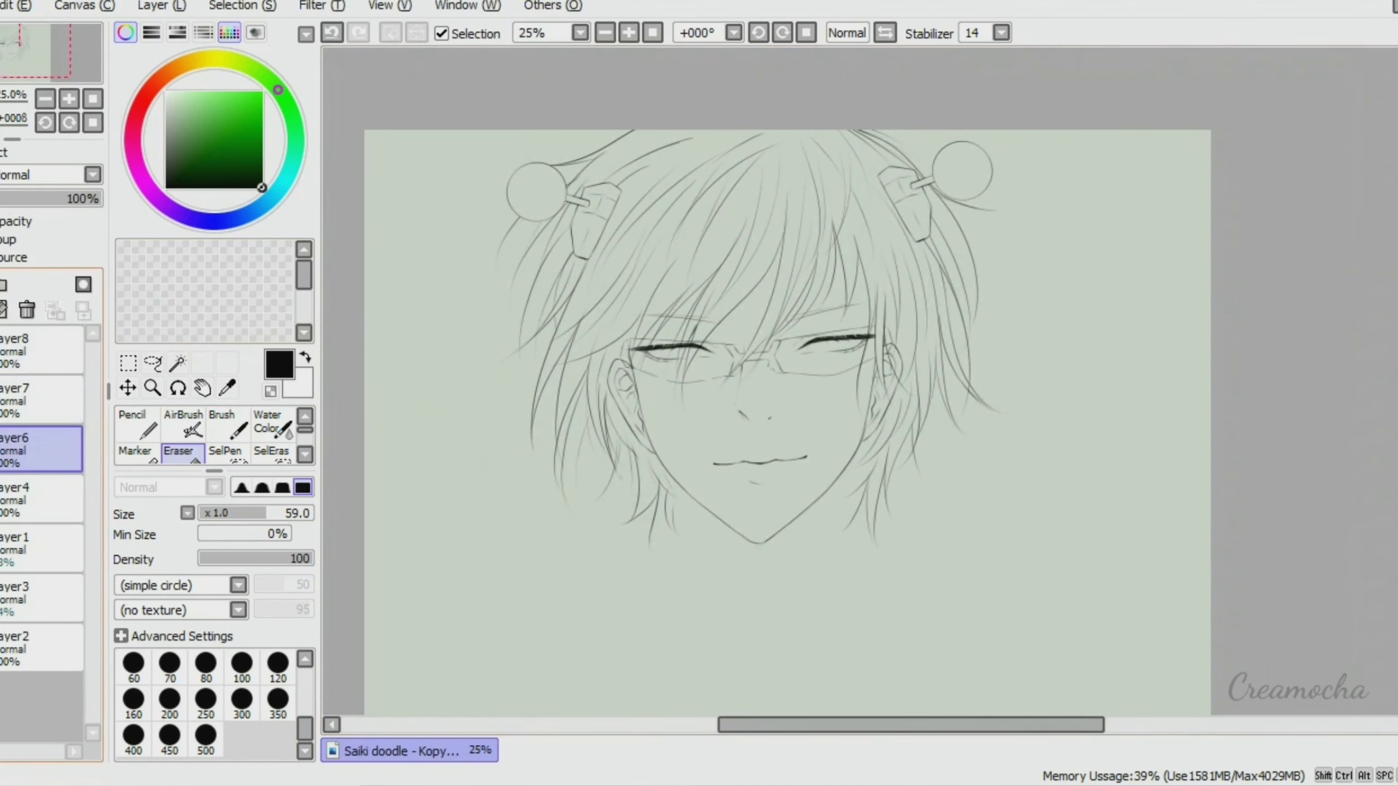
pyautogui.hotkey('ctrl', 'z')
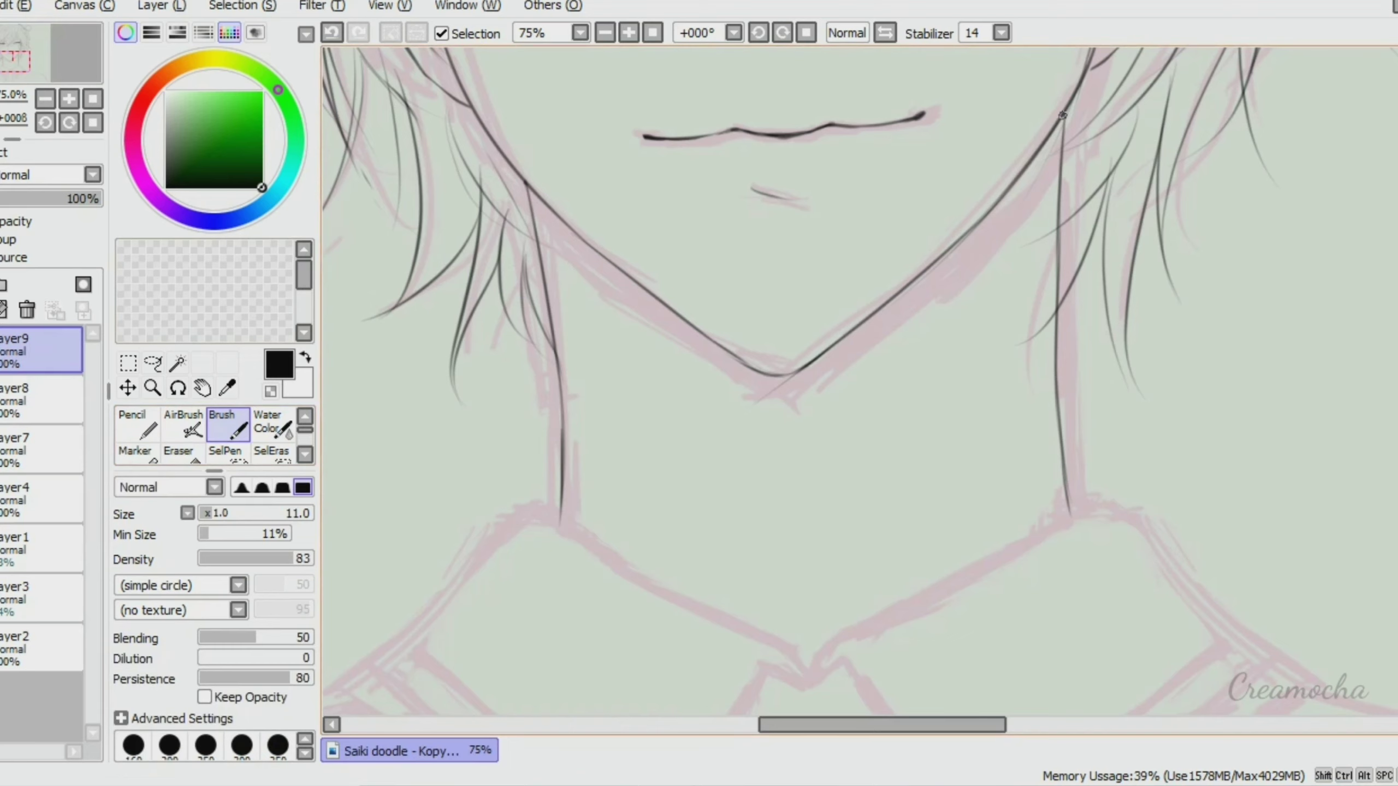
# Ink the full outline of the shirt's right collar flap, from the neck opening around the shoulder corner to the pointed tip
pyautogui.scroll(-5, 859, 385)
pyautogui.moveTo(816, 440); pyautogui.dragTo(986, 350)
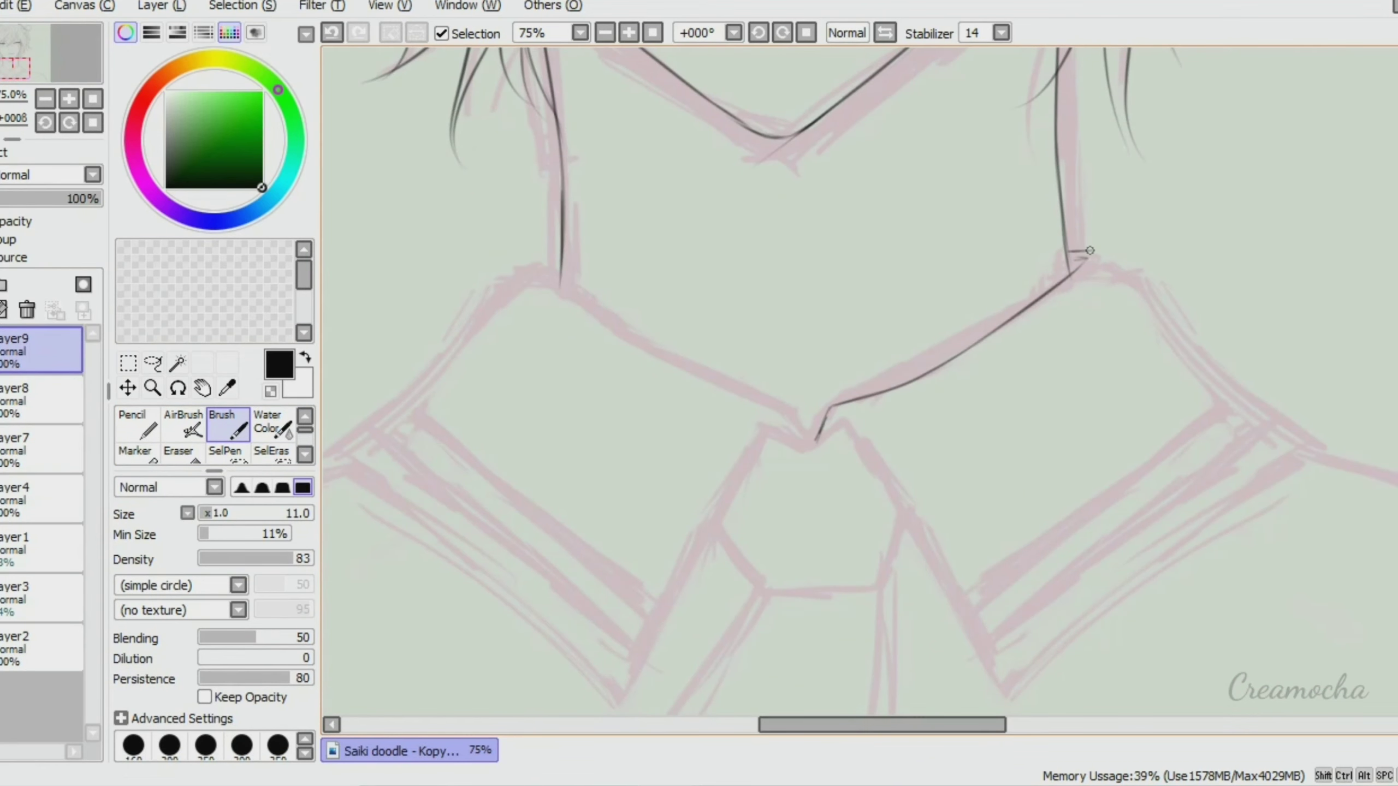
pyautogui.moveTo(820, 444)
pyautogui.mouseDown()
pyautogui.moveTo(957, 590)
pyautogui.moveTo(991, 677)
pyautogui.moveTo(1304, 438)
pyautogui.mouseUp()
pyautogui.hotkey('ctrl', 'z')
pyautogui.hotkey('ctrl', 'z')
pyautogui.moveTo(809, 469)
pyautogui.mouseDown()
pyautogui.moveTo(831, 414)
pyautogui.moveTo(1101, 266)
pyautogui.moveTo(1218, 388)
pyautogui.moveTo(1305, 438)
pyautogui.moveTo(974, 625)
pyautogui.mouseUp()
pyautogui.moveTo(1012, 680); pyautogui.dragTo(1227, 518)
pyautogui.hotkey('ctrl', 'z')
pyautogui.moveTo(1313, 449); pyautogui.dragTo(1012, 680)
pyautogui.press('e')
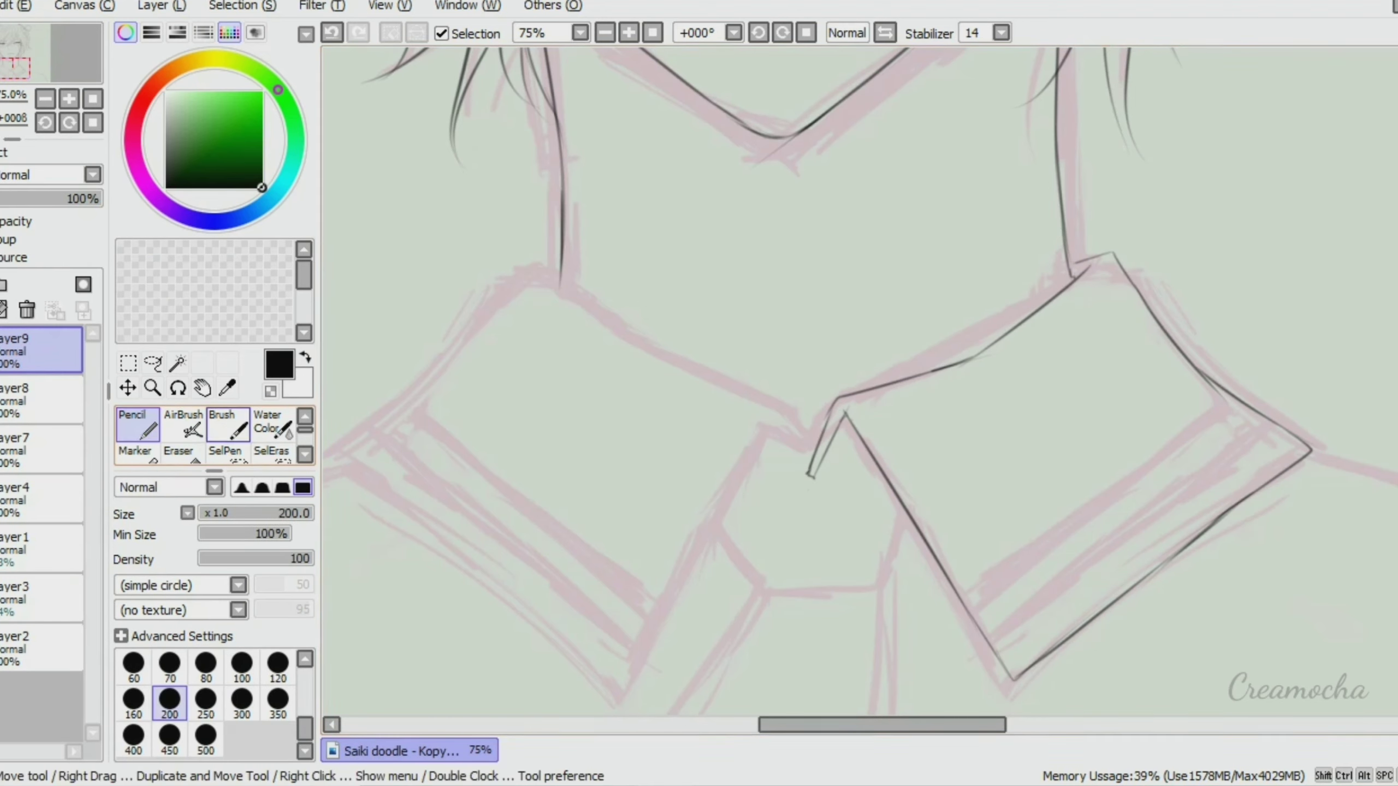
pyautogui.press('b')
pyautogui.moveTo(965, 608); pyautogui.dragTo(1229, 410)
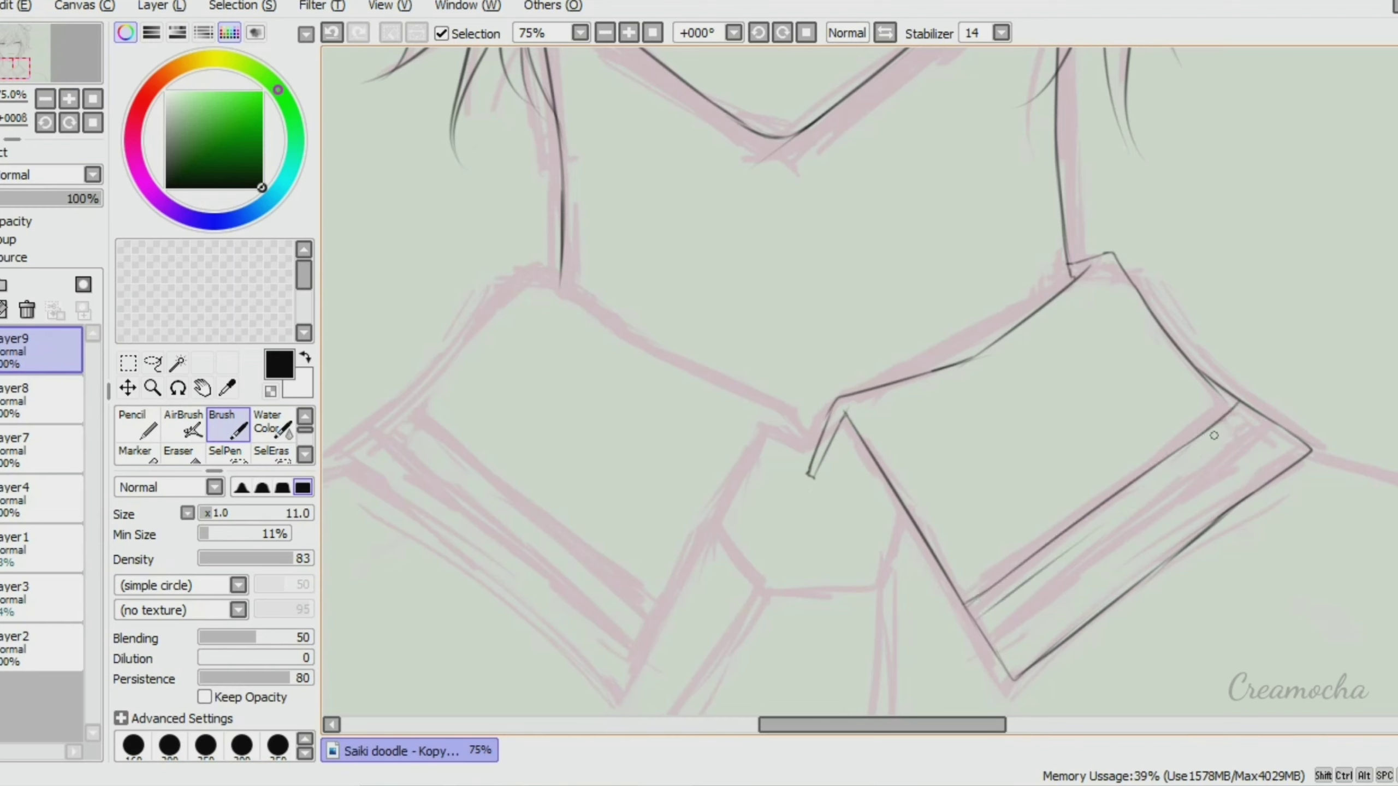
pyautogui.moveTo(972, 622); pyautogui.dragTo(1221, 455)
pyautogui.moveTo(989, 657); pyautogui.dragTo(1274, 430)
pyautogui.hotkey('ctrl', 'z')
pyautogui.hotkey('ctrl', 'z')
pyautogui.hotkey('ctrl', 'z')
# Ink the parallel trim stripes along the lower edge of the right collar flap
pyautogui.moveTo(1006, 657); pyautogui.dragTo(1283, 442)
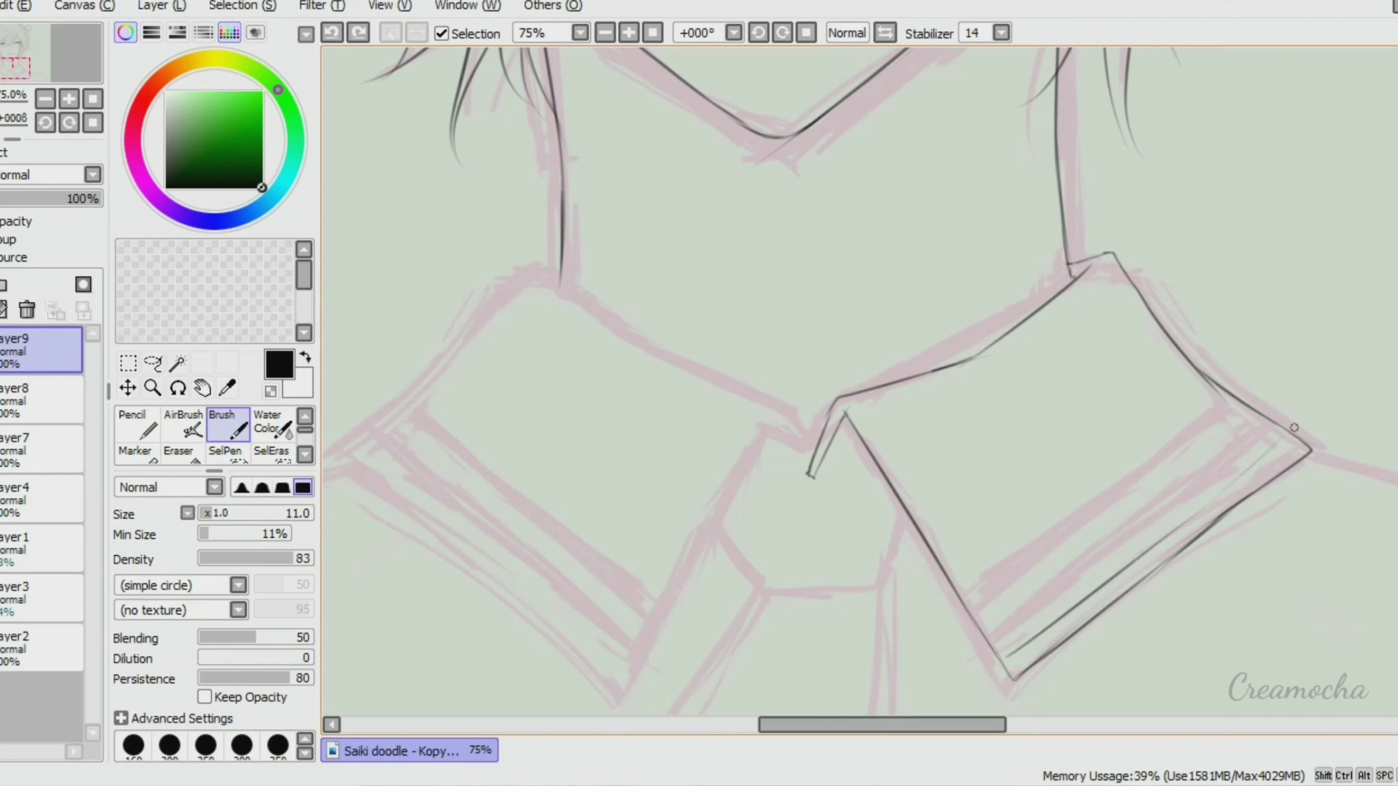
pyautogui.moveTo(986, 631)
pyautogui.mouseDown()
pyautogui.moveTo(1282, 435)
pyautogui.moveTo(1101, 526)
pyautogui.moveTo(1241, 410)
pyautogui.mouseUp()
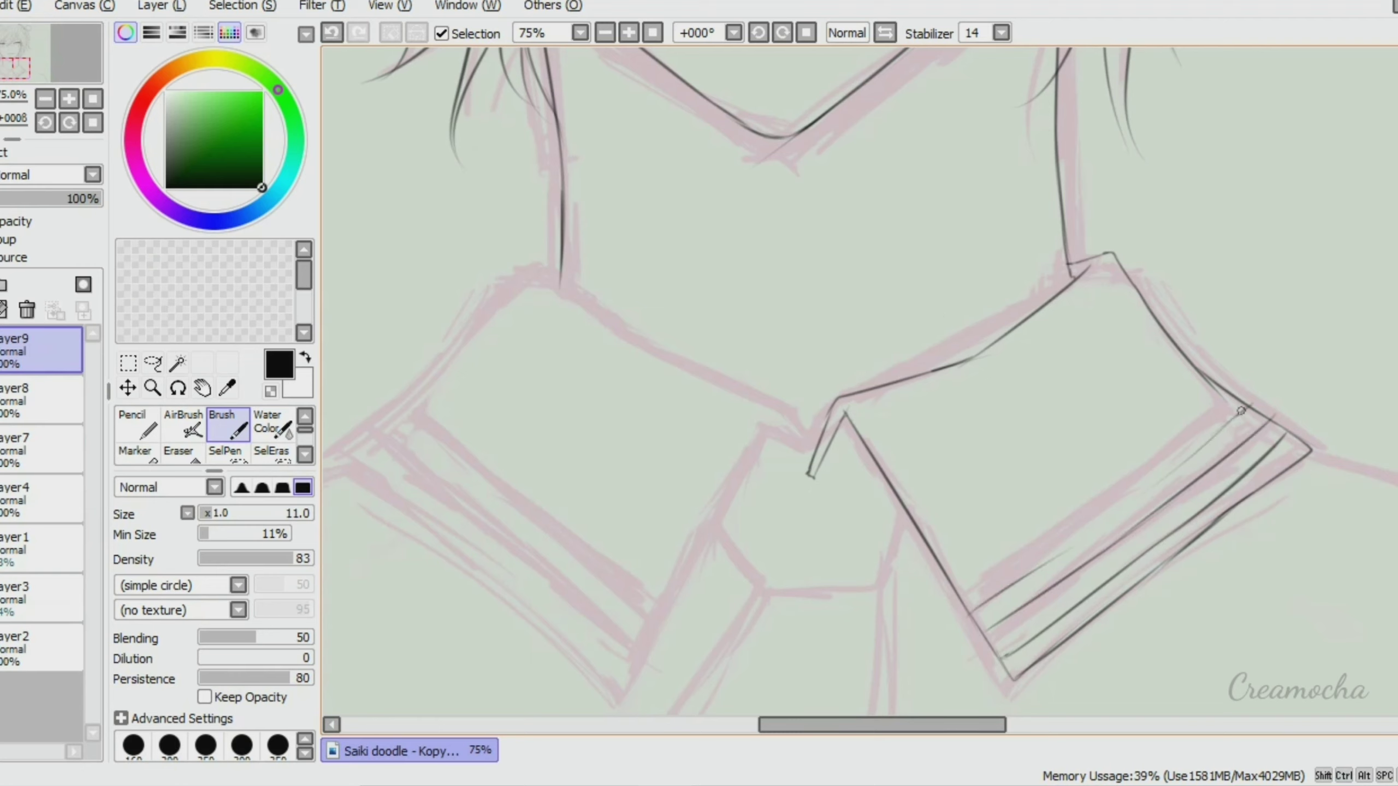